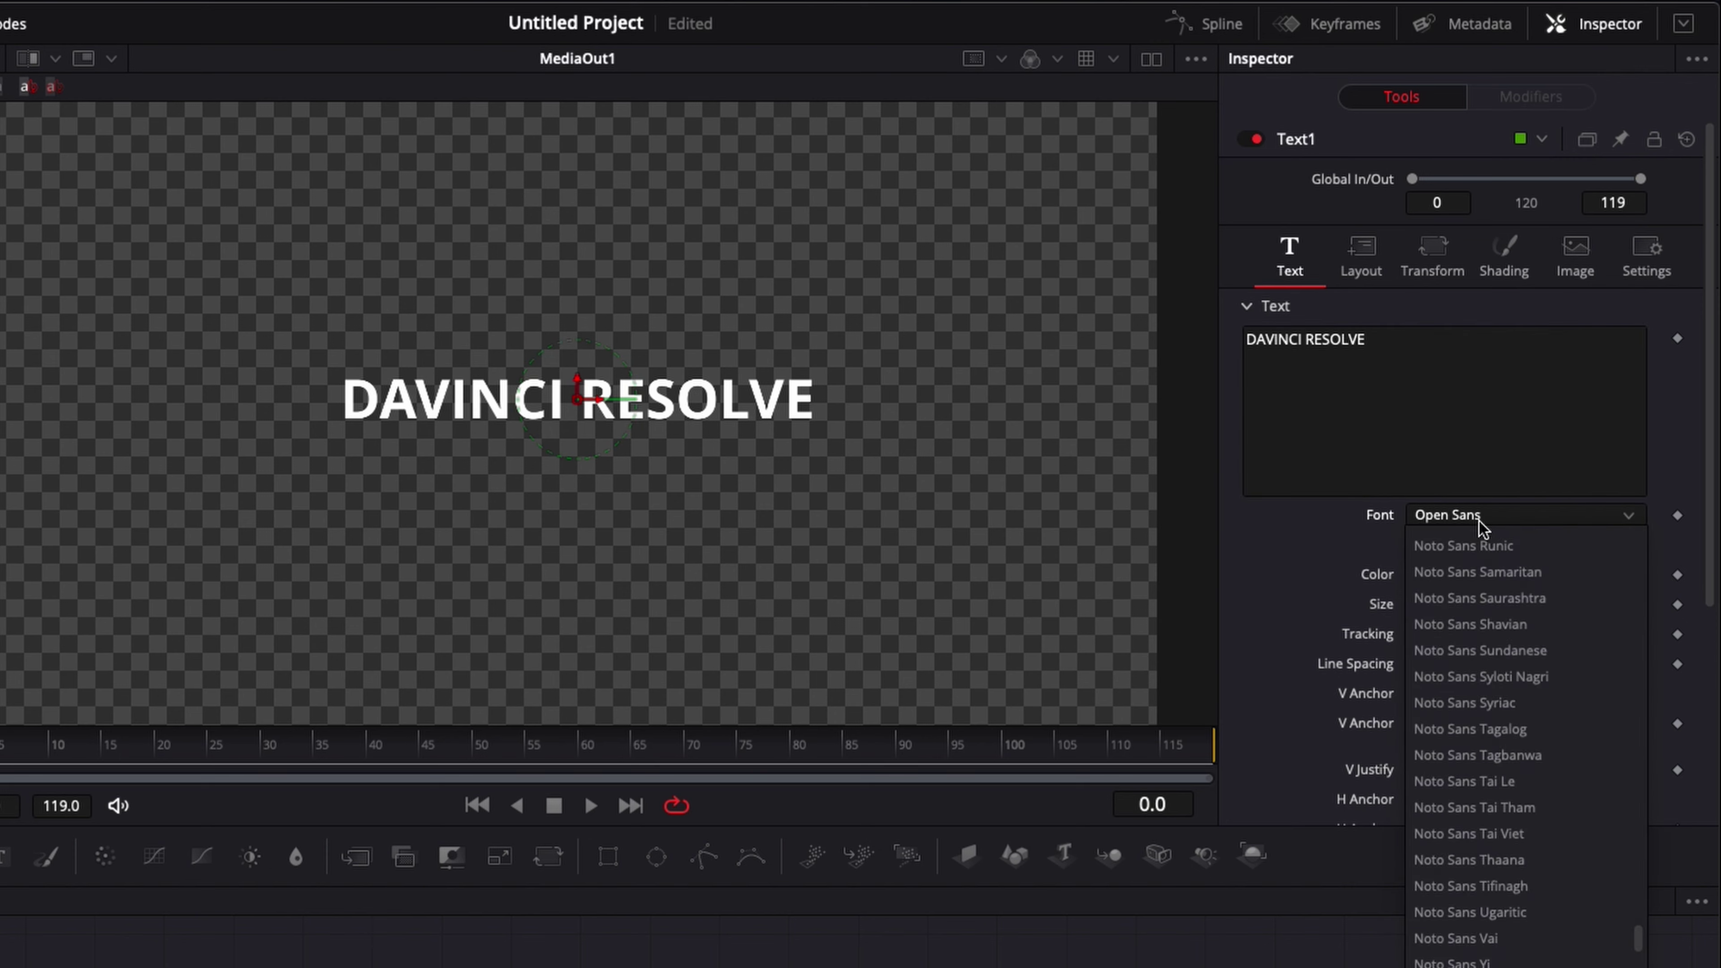
Step: Set the DAVINCI RESOLVE title's font to Montserrat Bold and keyframe its Center Z at 0.0 on frame 24
scroll(1483, 527, "up", 5)
left_click(1478, 573)
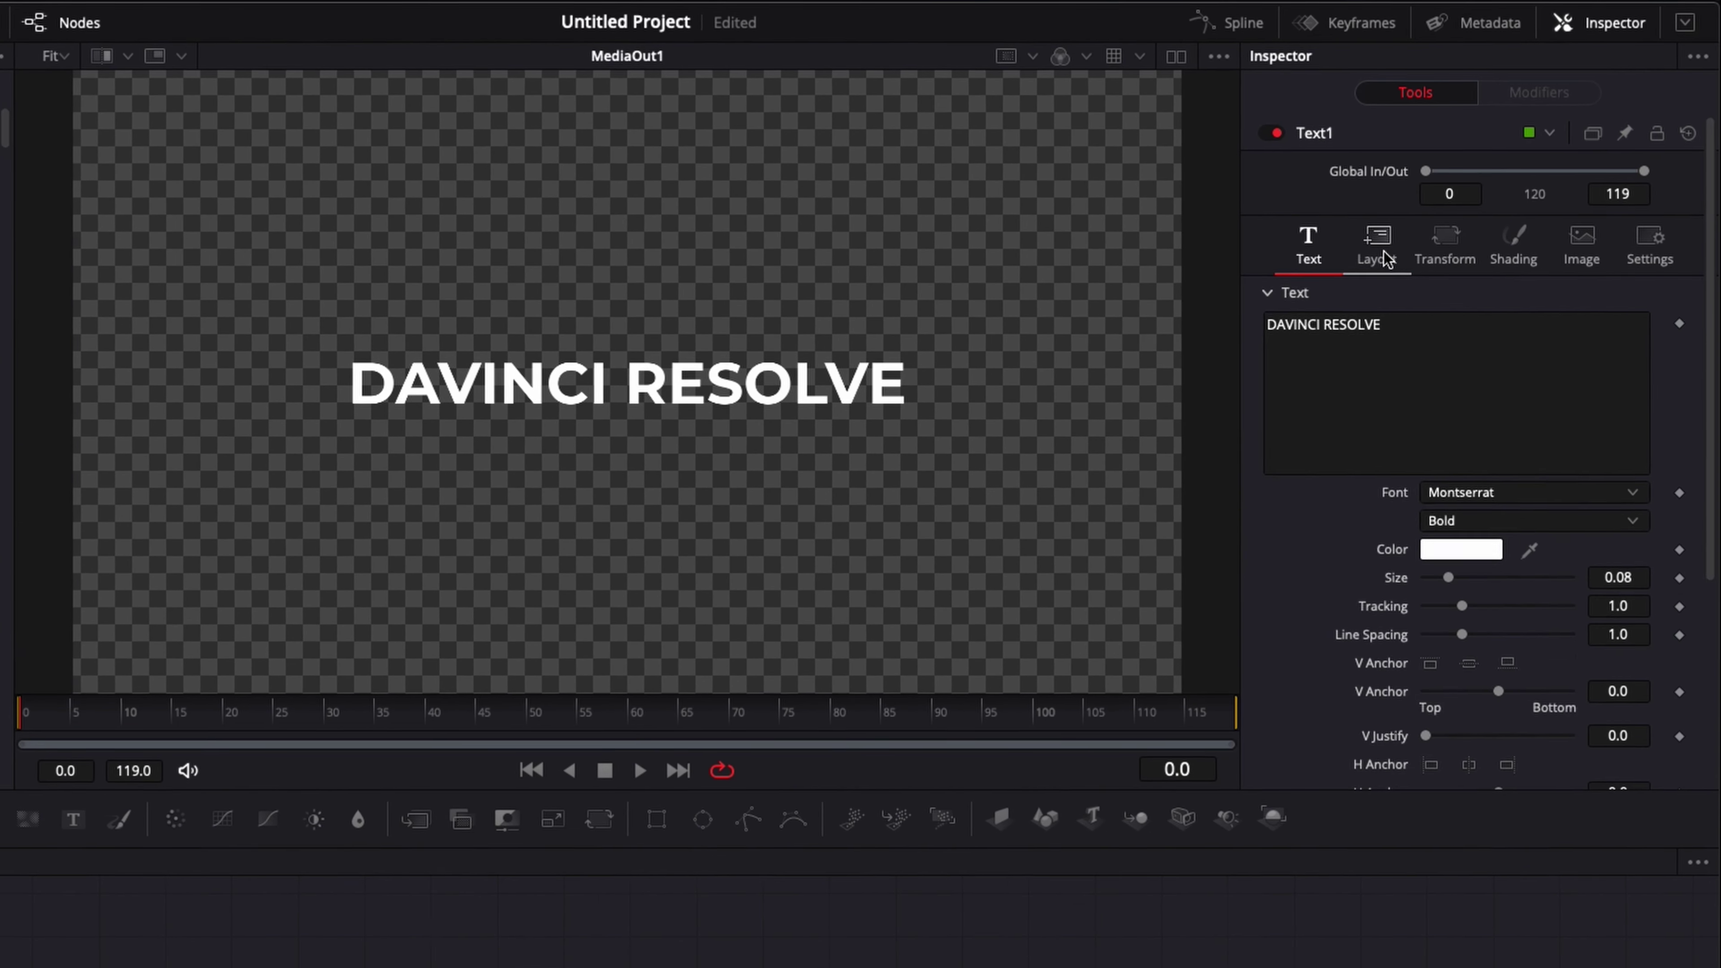
left_click(1454, 196)
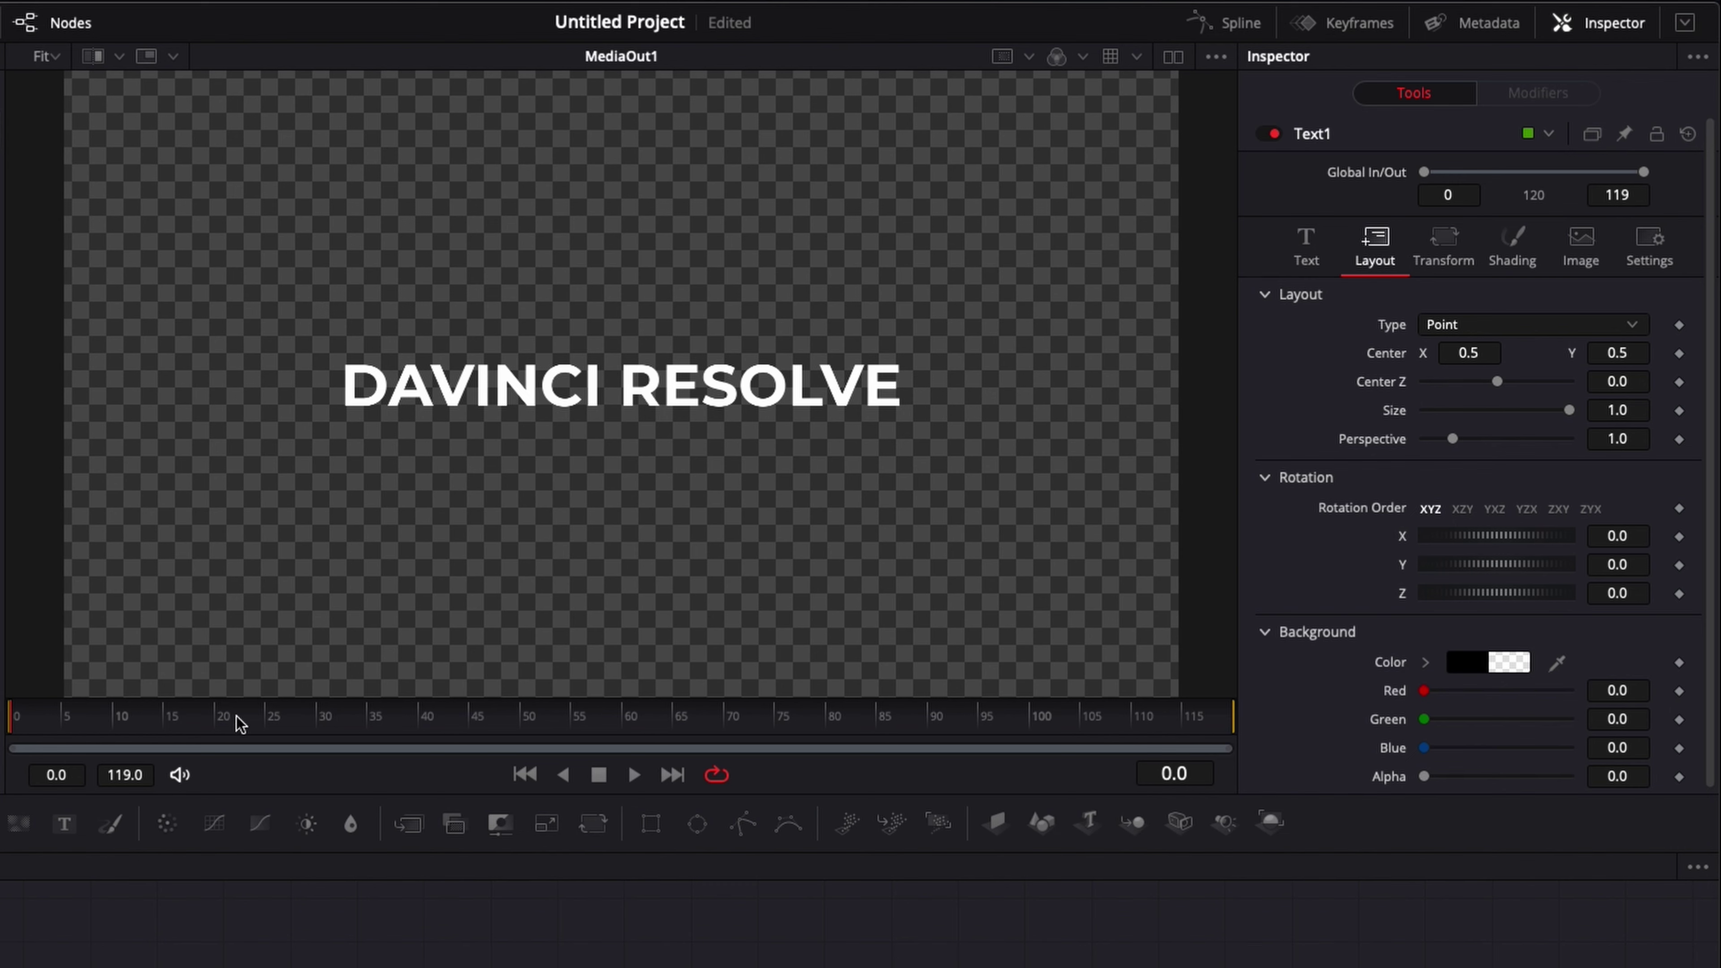
left_click_drag(238, 719, 259, 724)
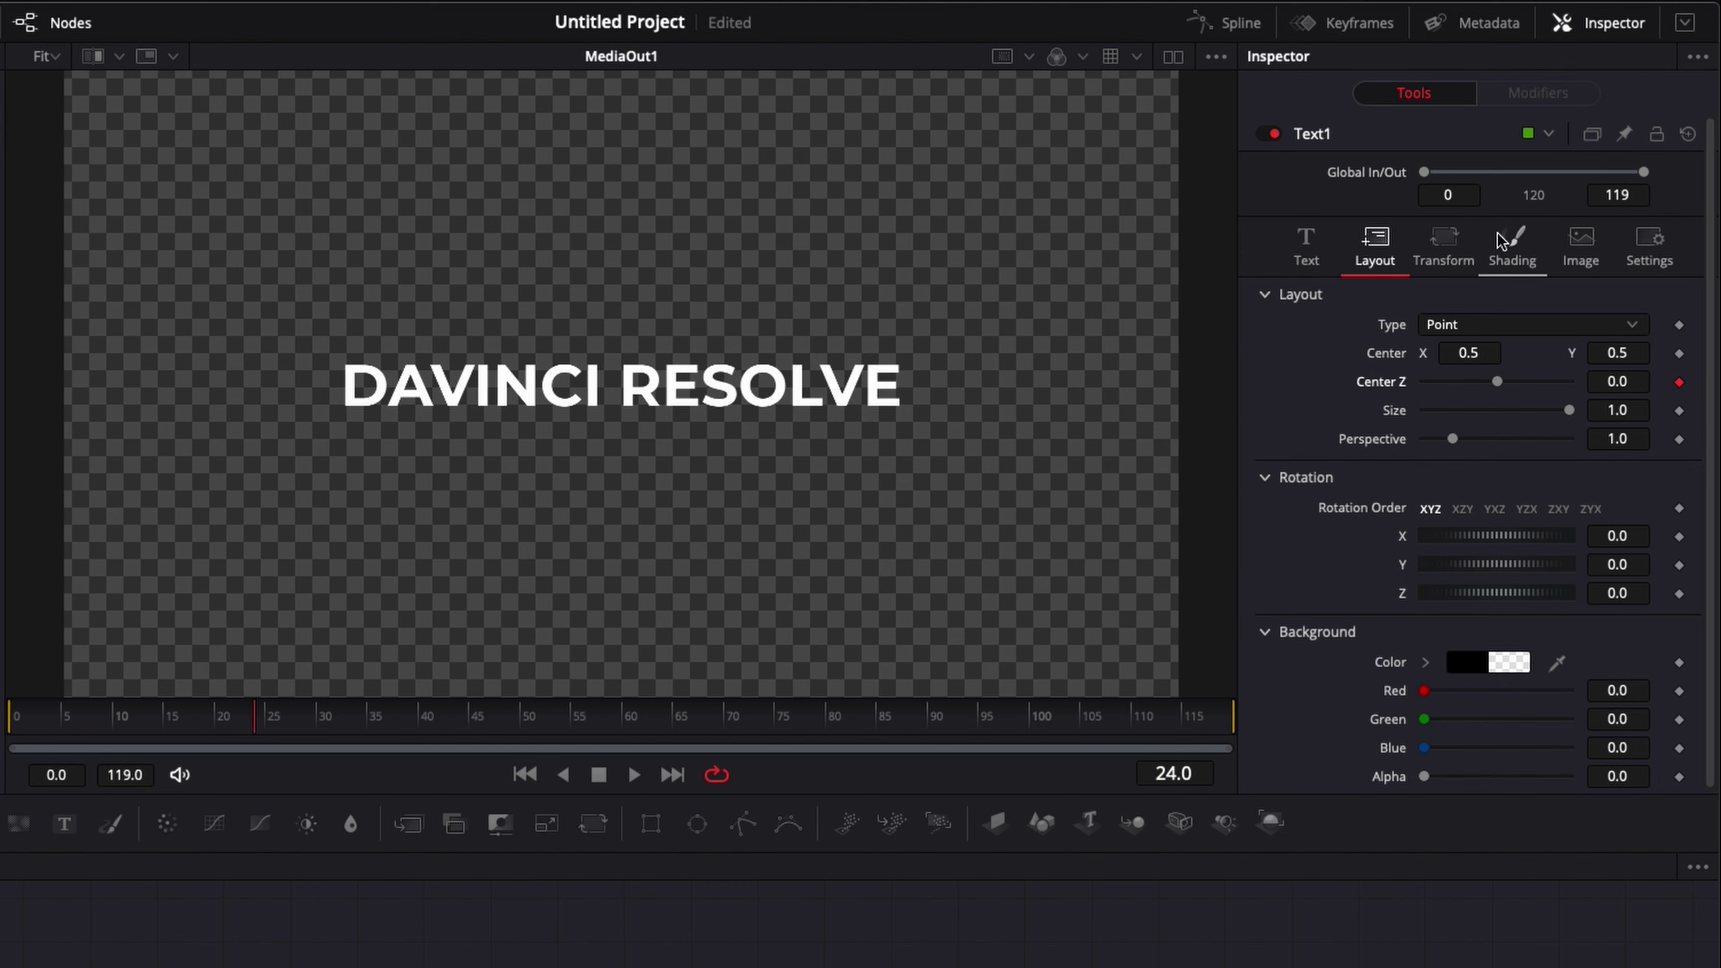
Step: Keyframe the title's shading opacity at 1.0 on frame 12 and at 0.0 on frame 0
left_click(1510, 246)
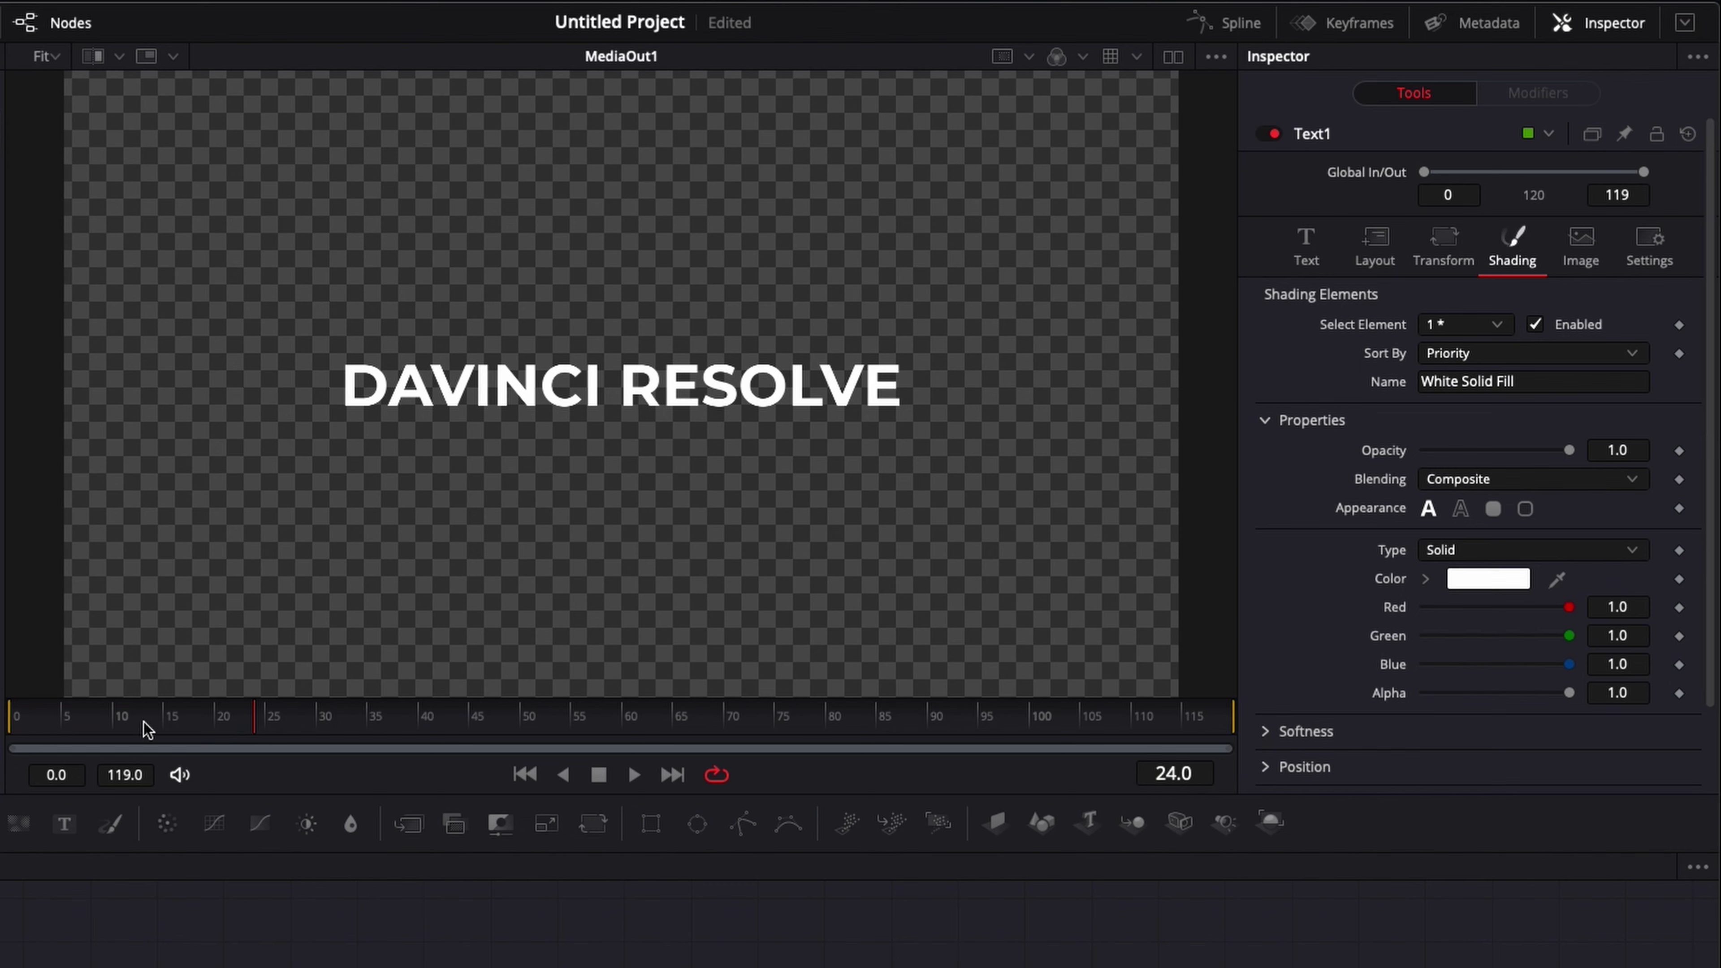
left_click(132, 722)
left_click(1680, 451)
left_click(20, 723)
left_click(15, 723)
left_click_drag(1569, 451, 1318, 484)
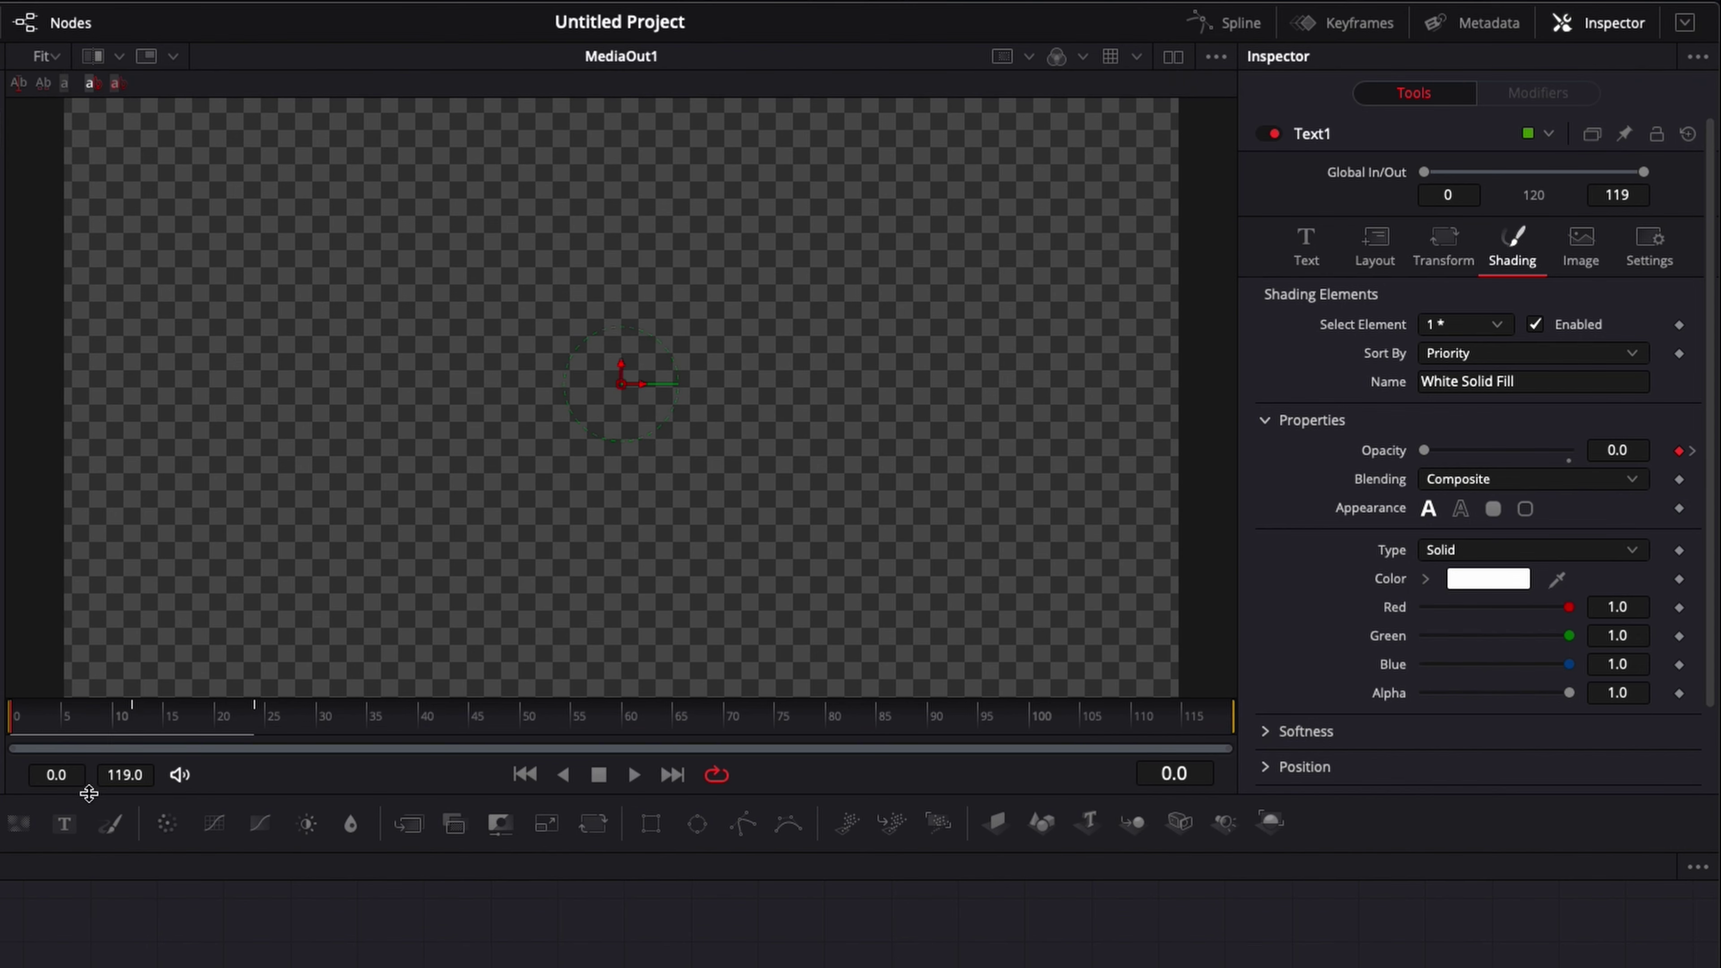
Step: Set the title's Center Z to -2 at frame 0 and play back the zoom-in animation
left_click_drag(22, 727, 130, 722)
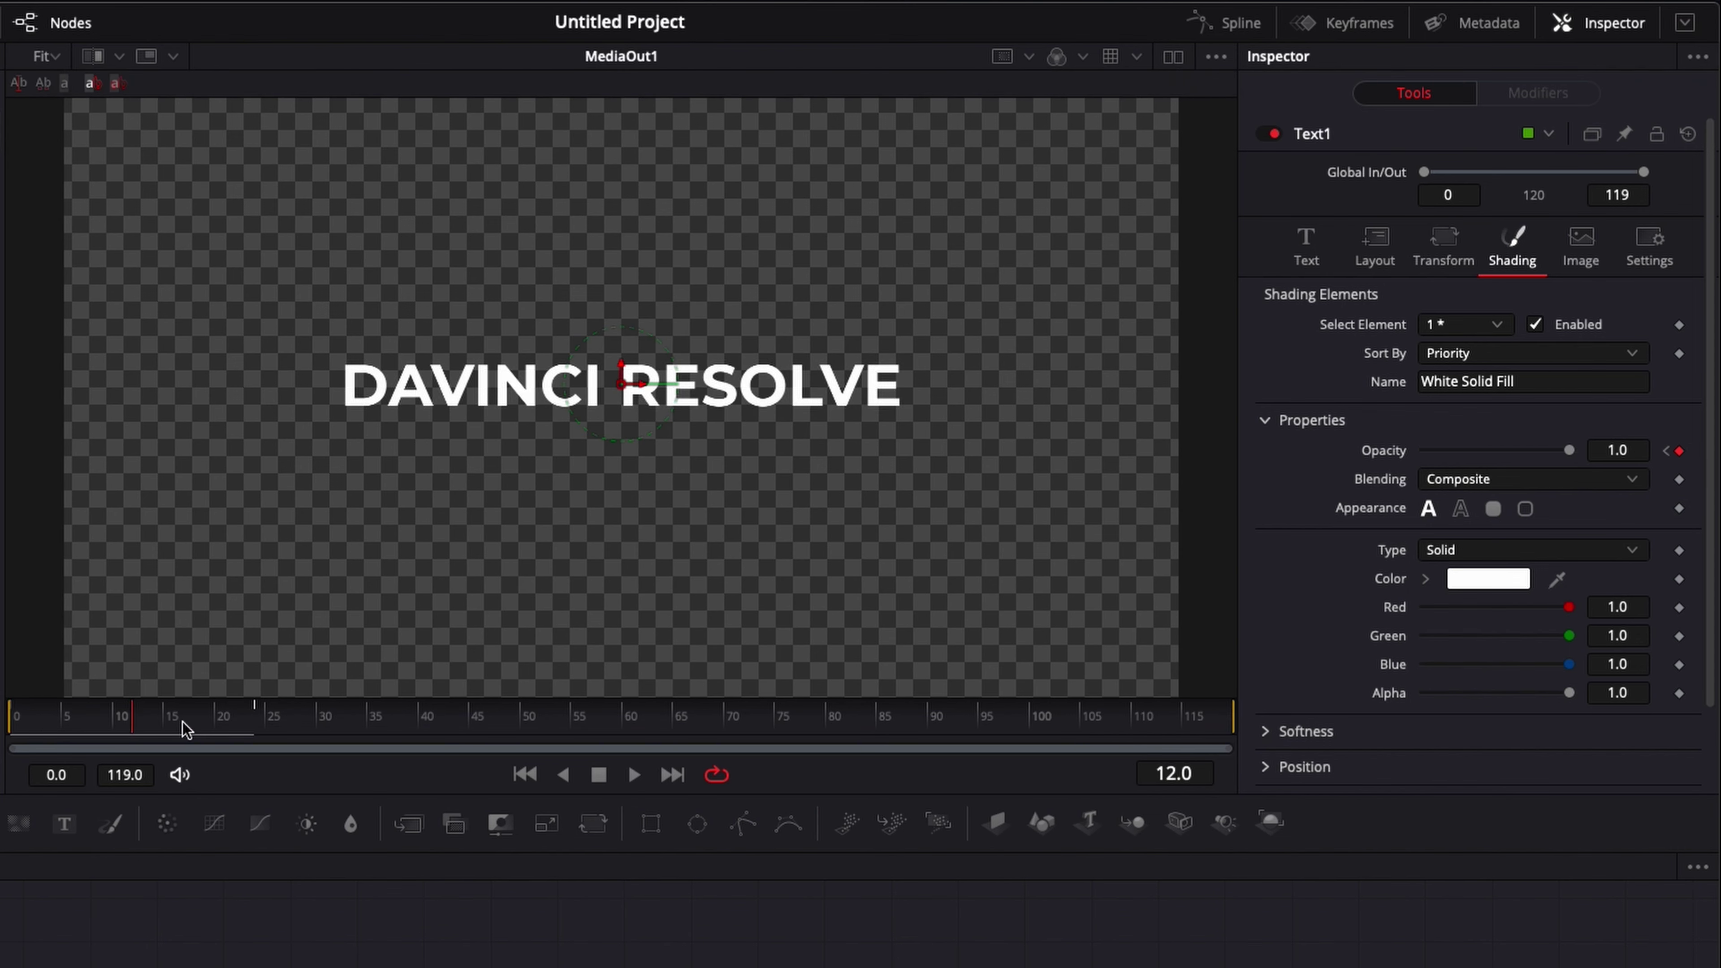
key("]")
left_click(1382, 247)
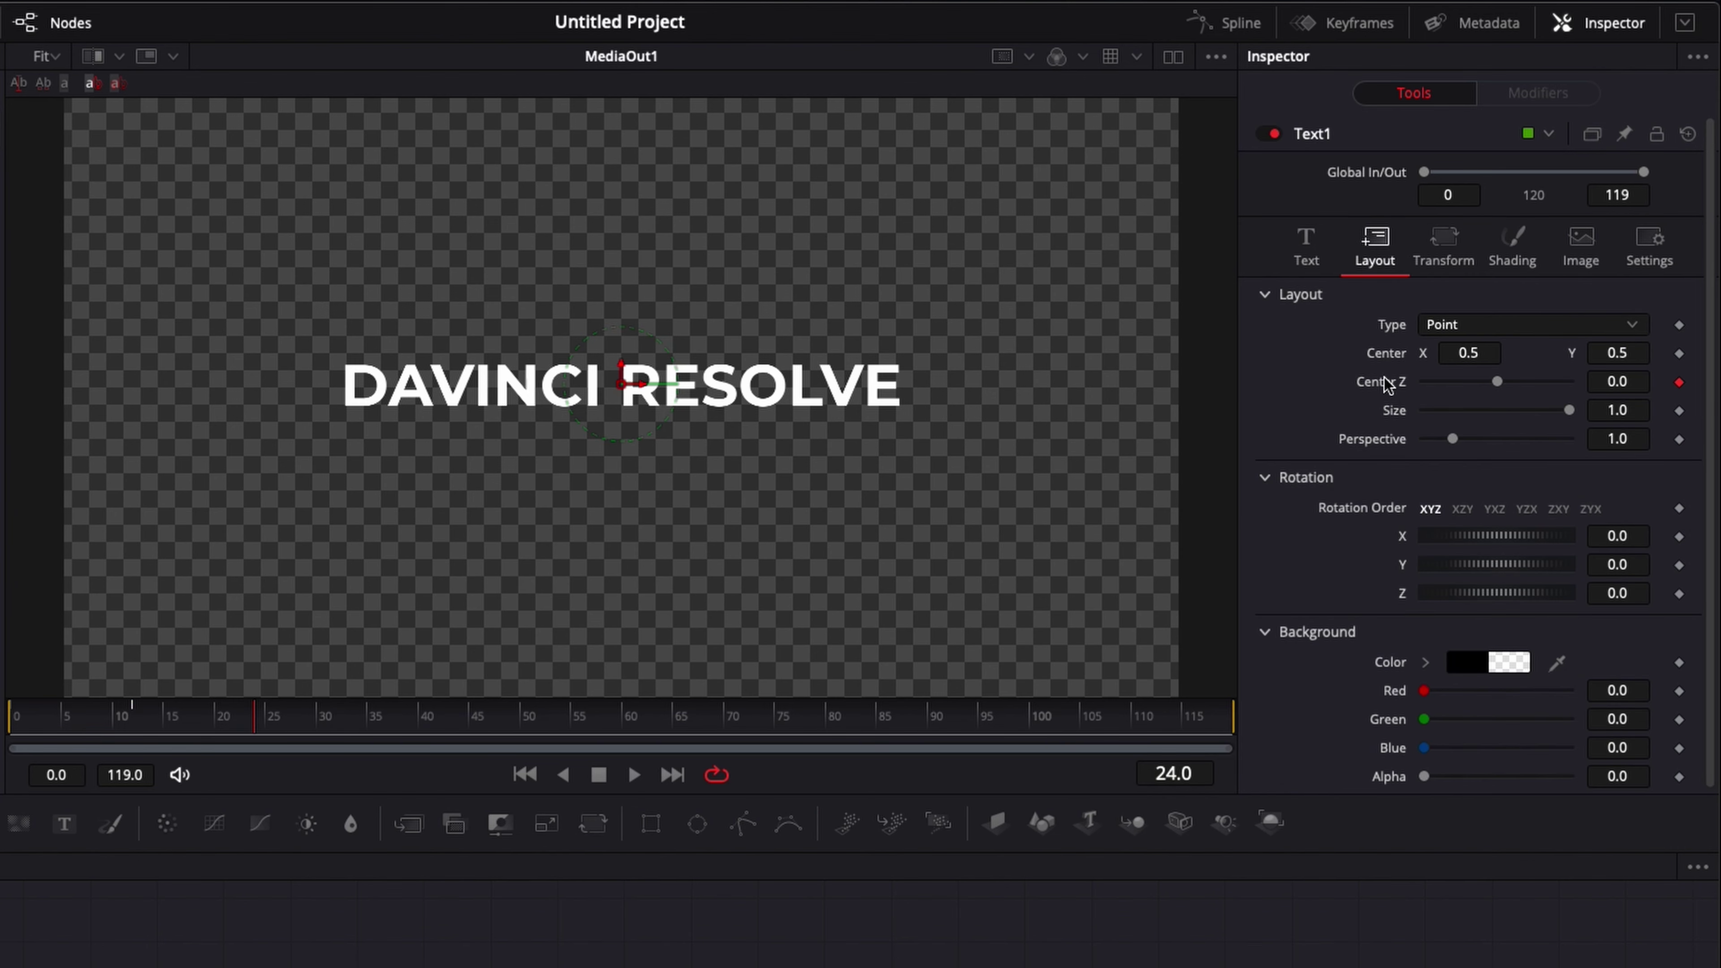
left_click_drag(43, 722, 13, 724)
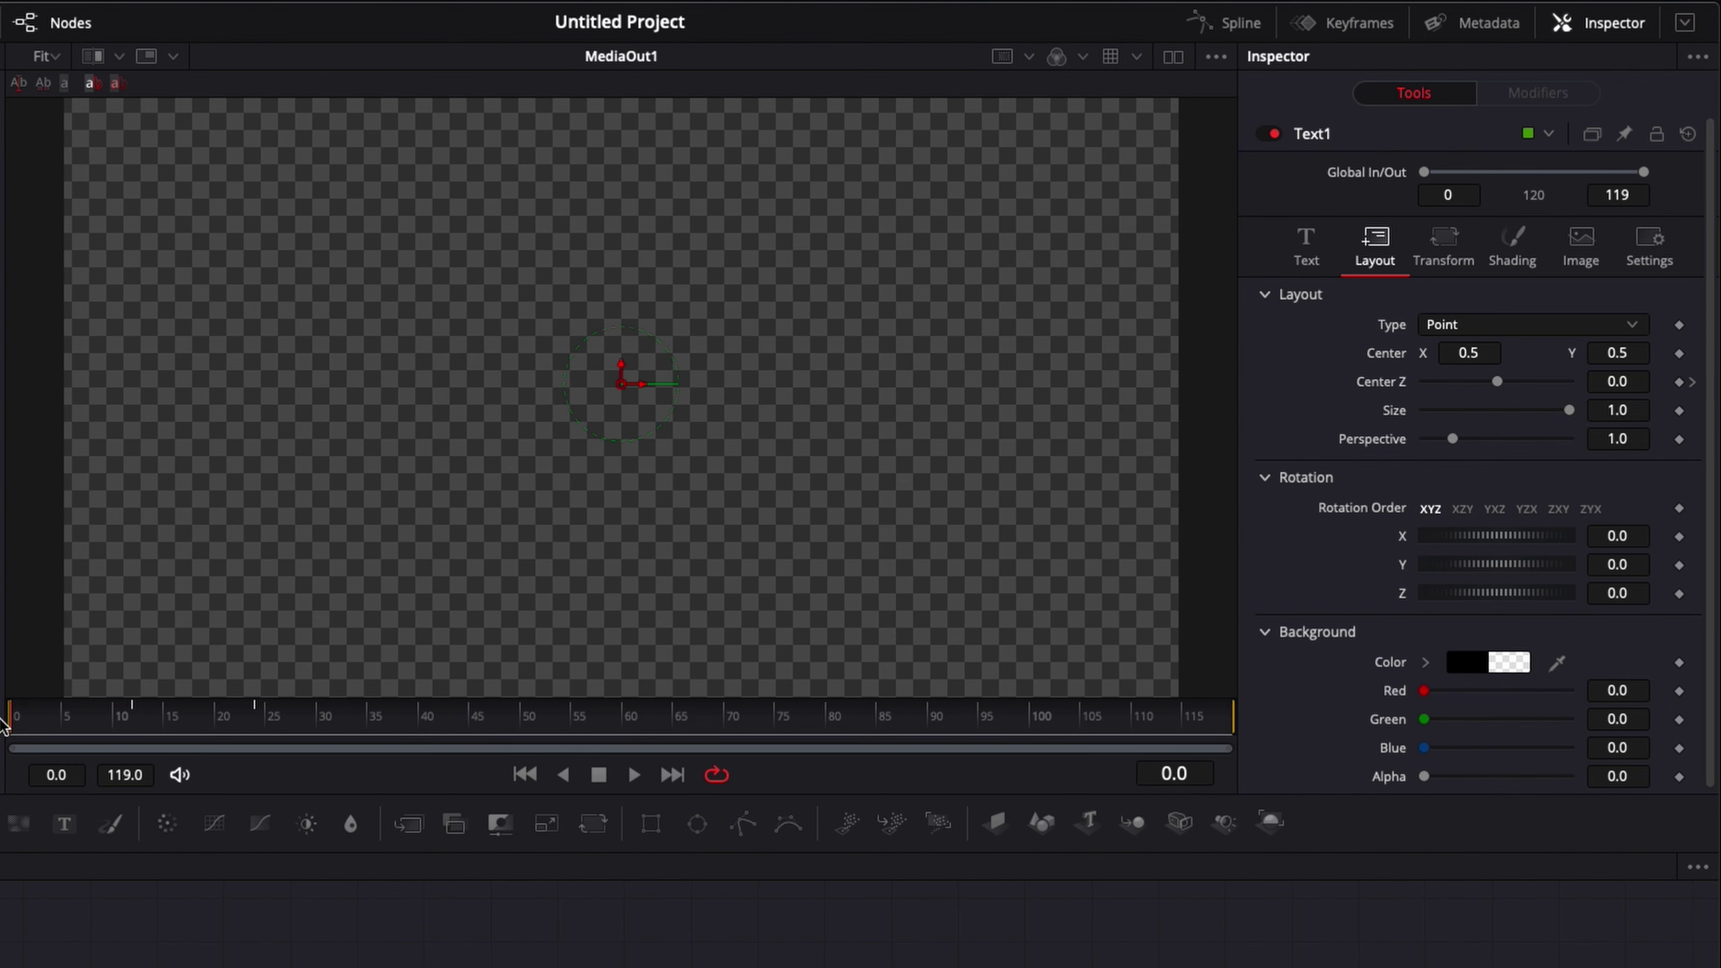
left_click(1643, 381)
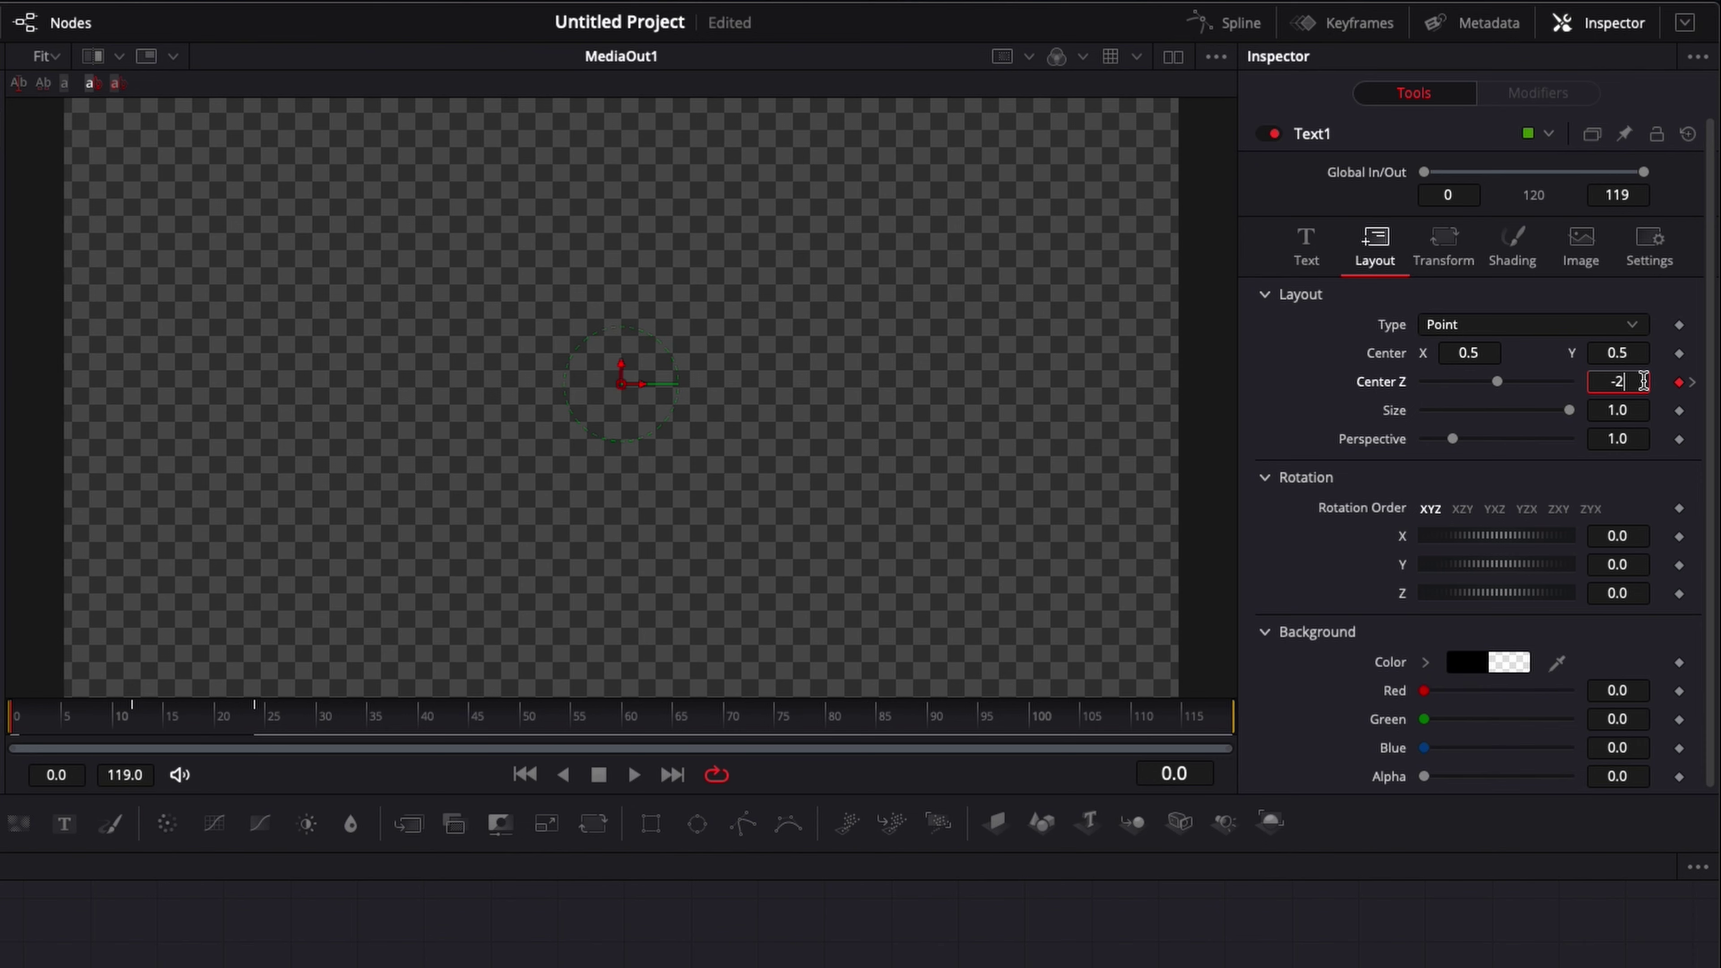
type("-2")
key("Return")
key("space")
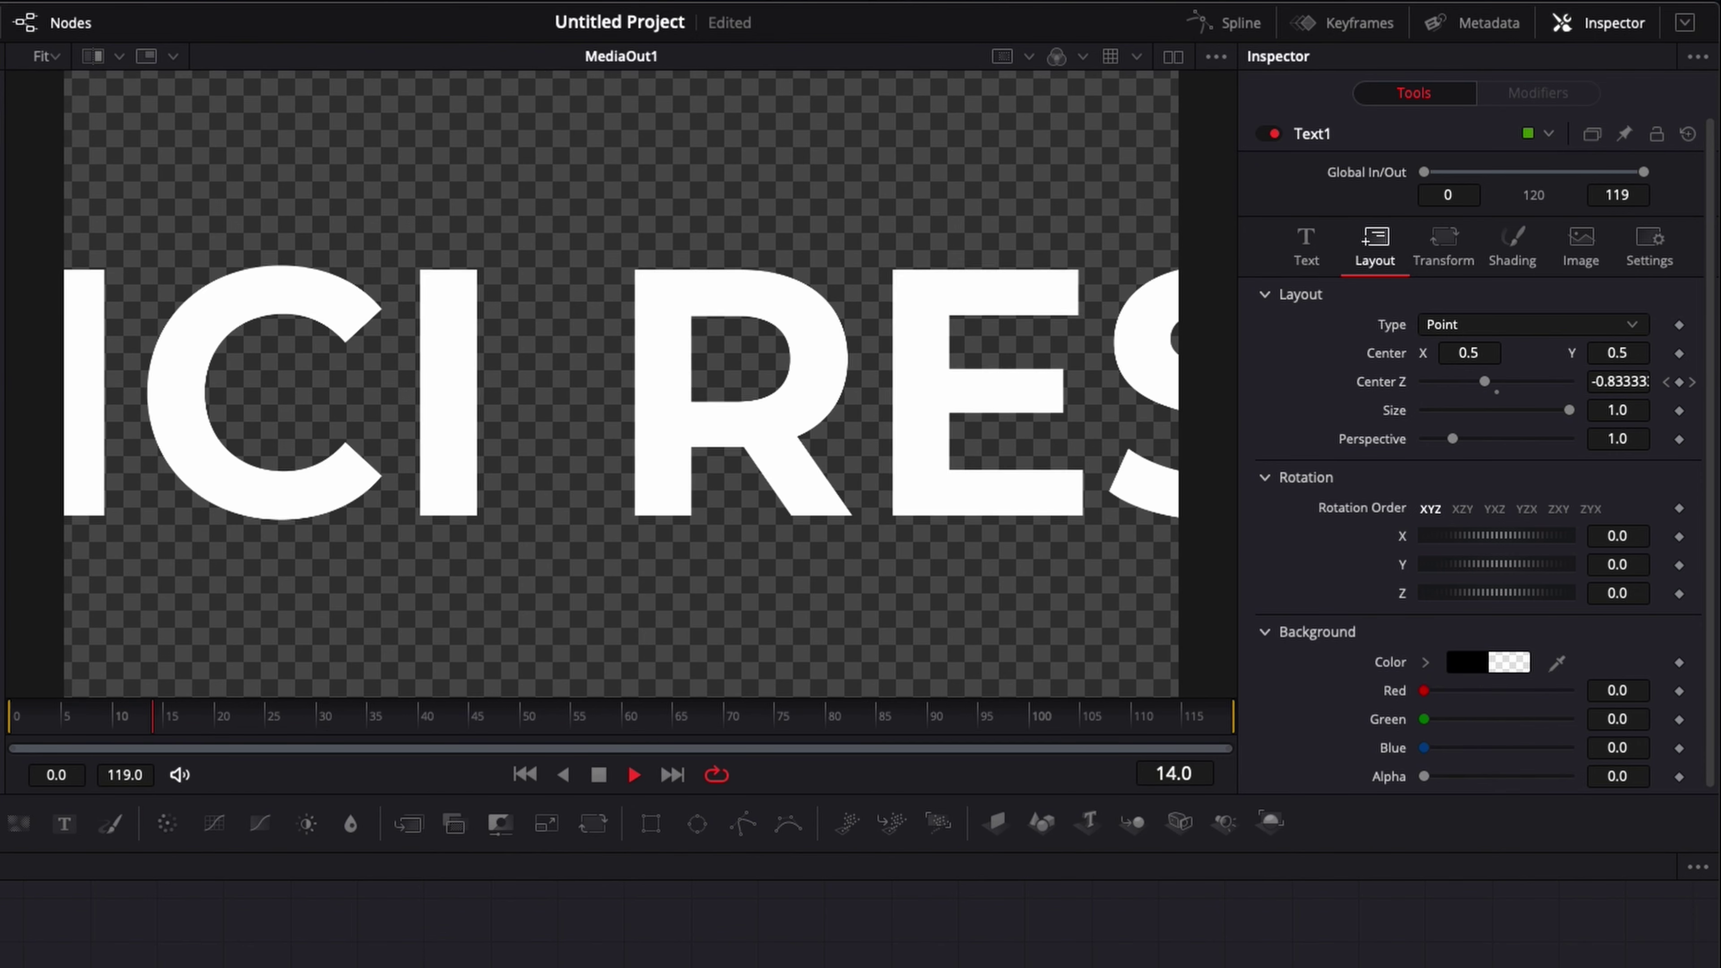
key("space")
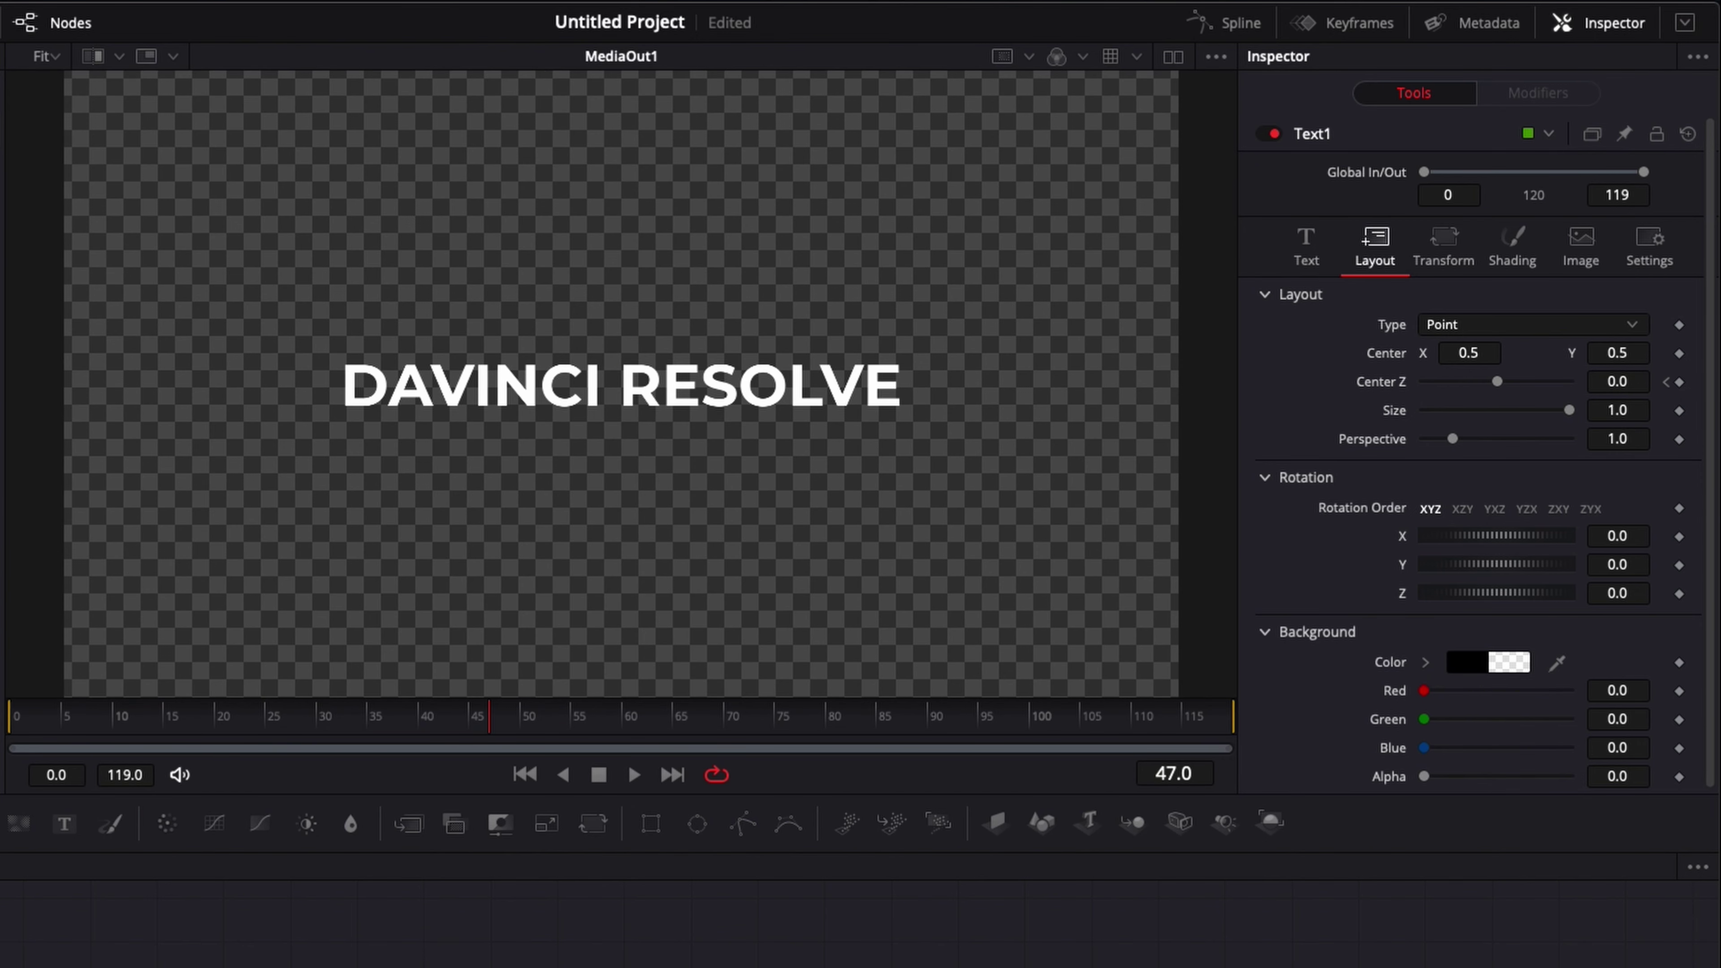
left_click_drag(36, 722, 187, 729)
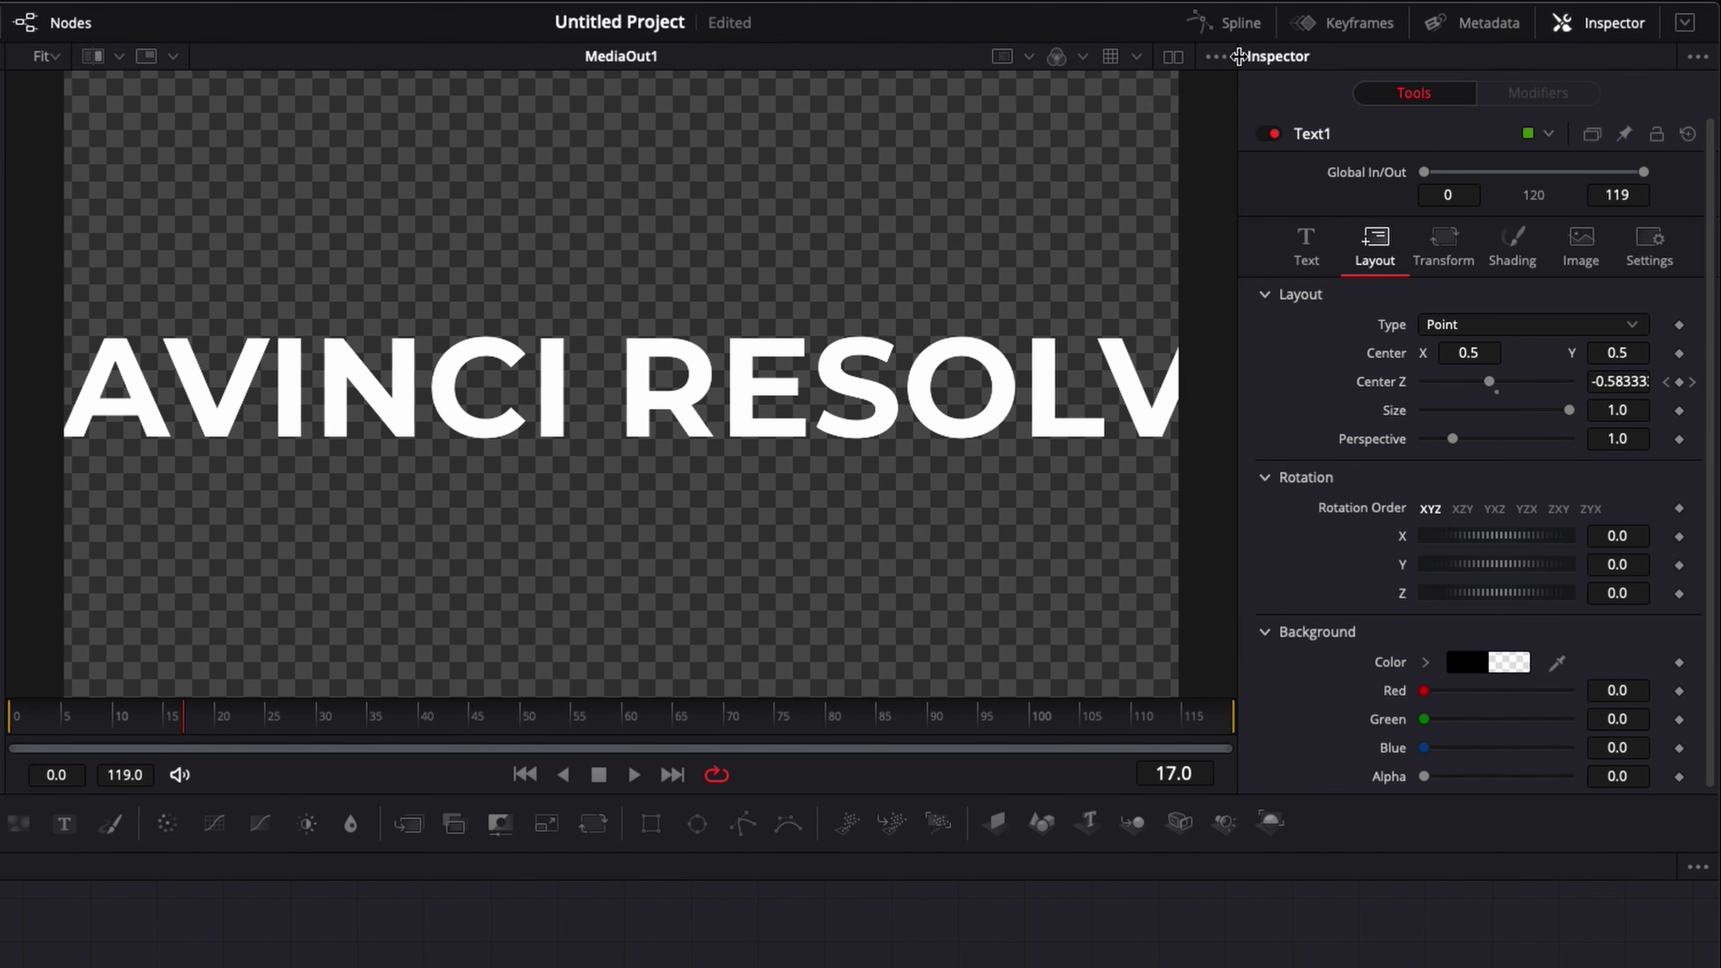
Step: Show the Center Z and Opacity curves of Text1 in the Spline editor and fit them to the view
left_click(1232, 27)
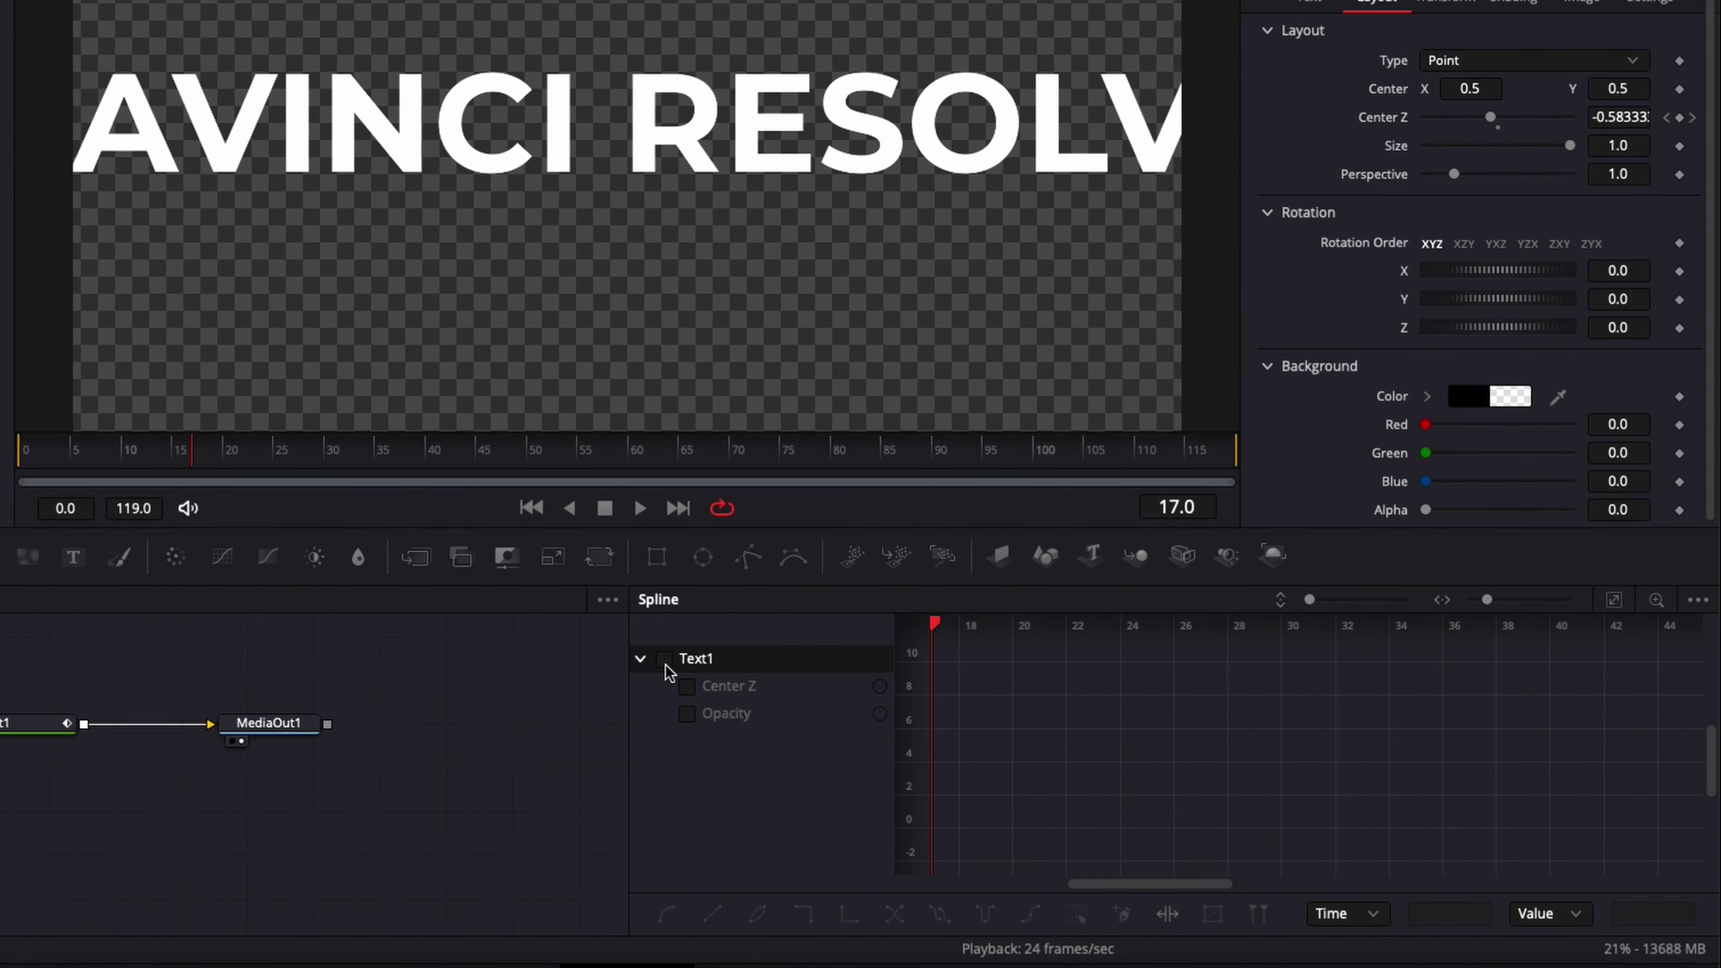
left_click(890, 725)
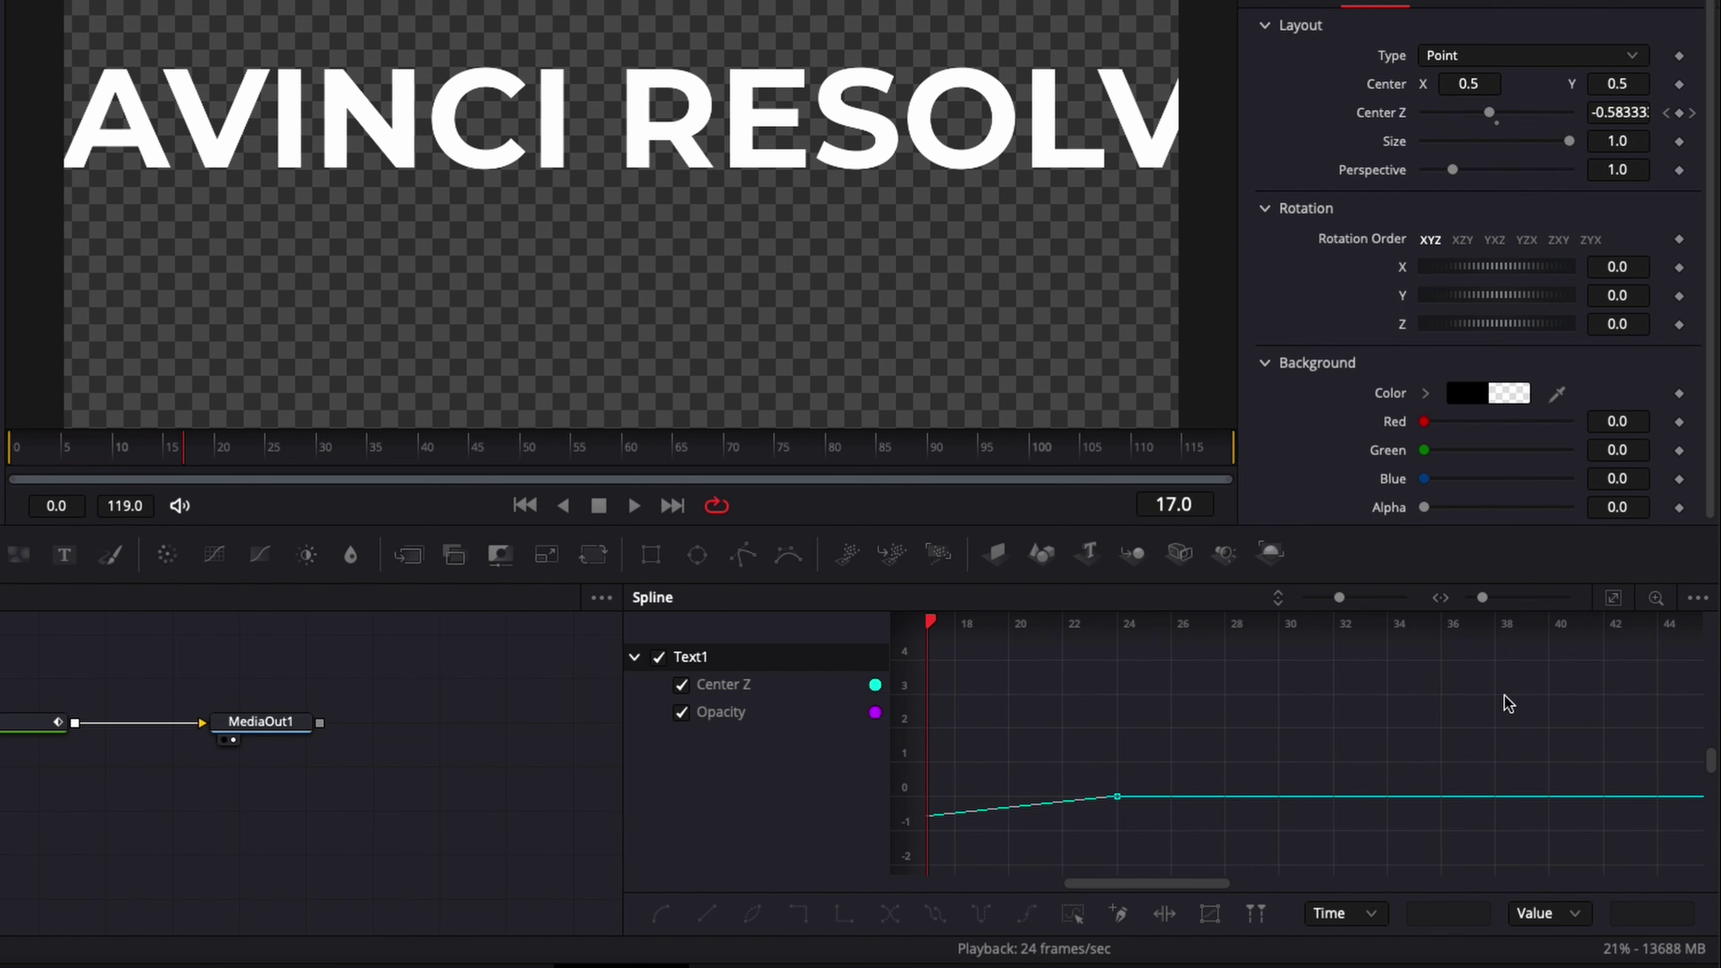
left_click(1613, 597)
left_click(1614, 598)
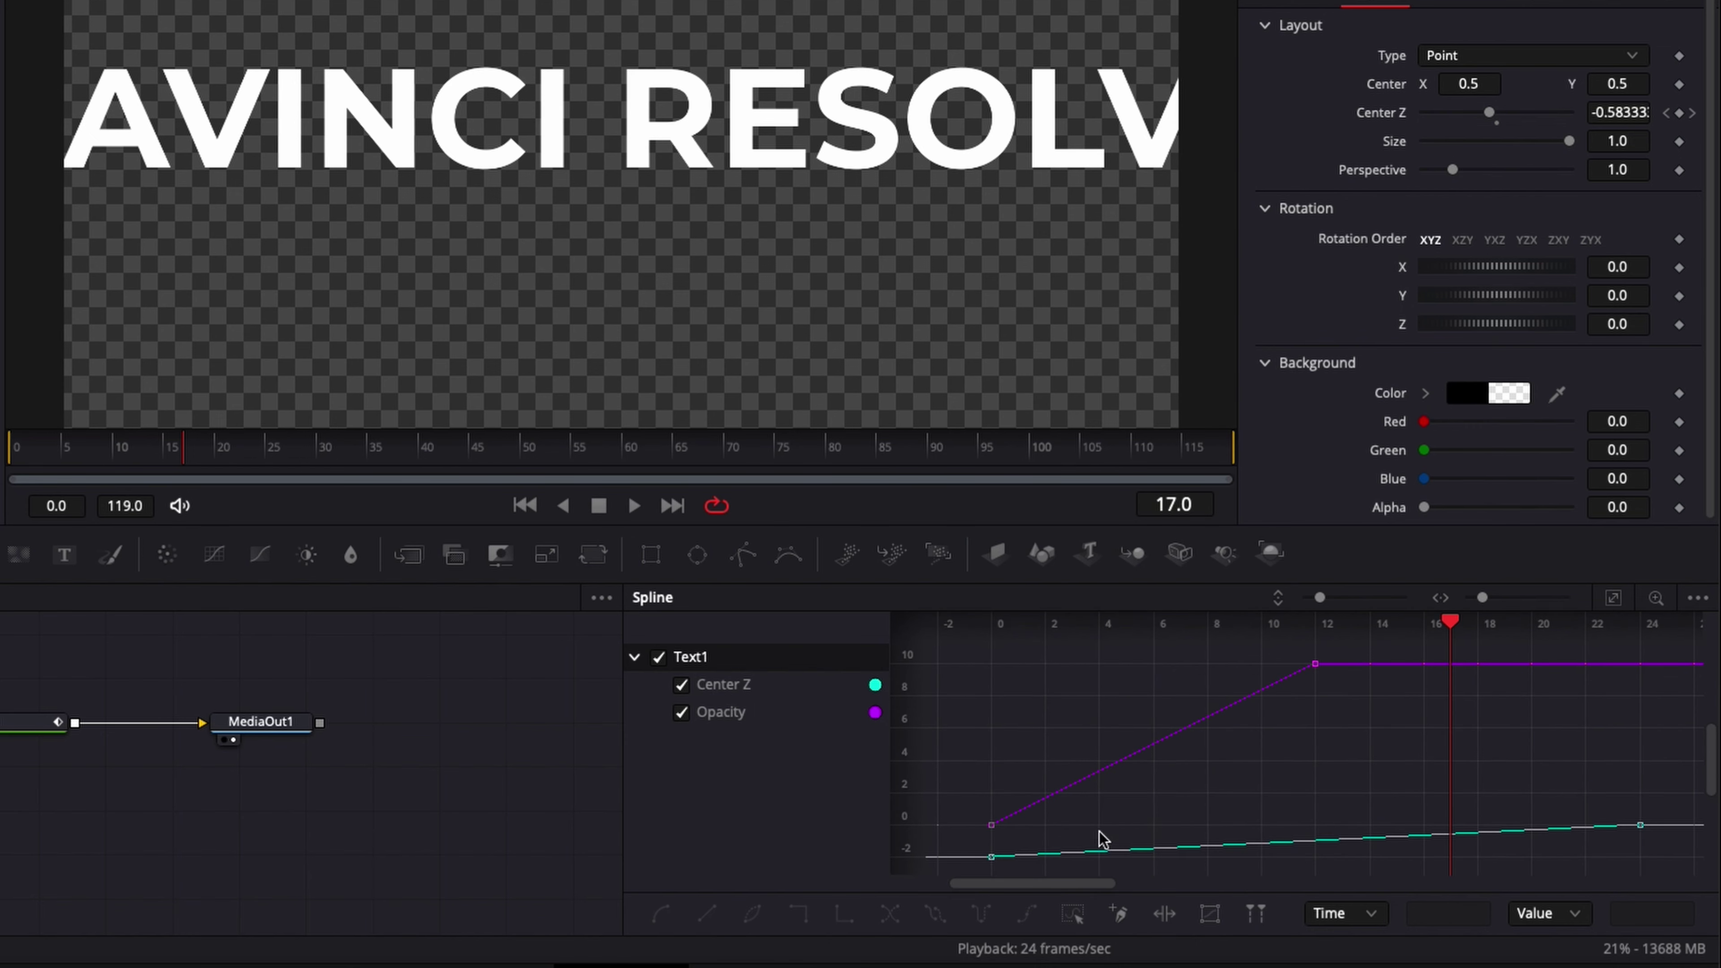
Step: Smooth all intro keyframes on the Center Z and Opacity curves, set their Ease In to 75, and play back the result
left_click_drag(965, 877, 1670, 634)
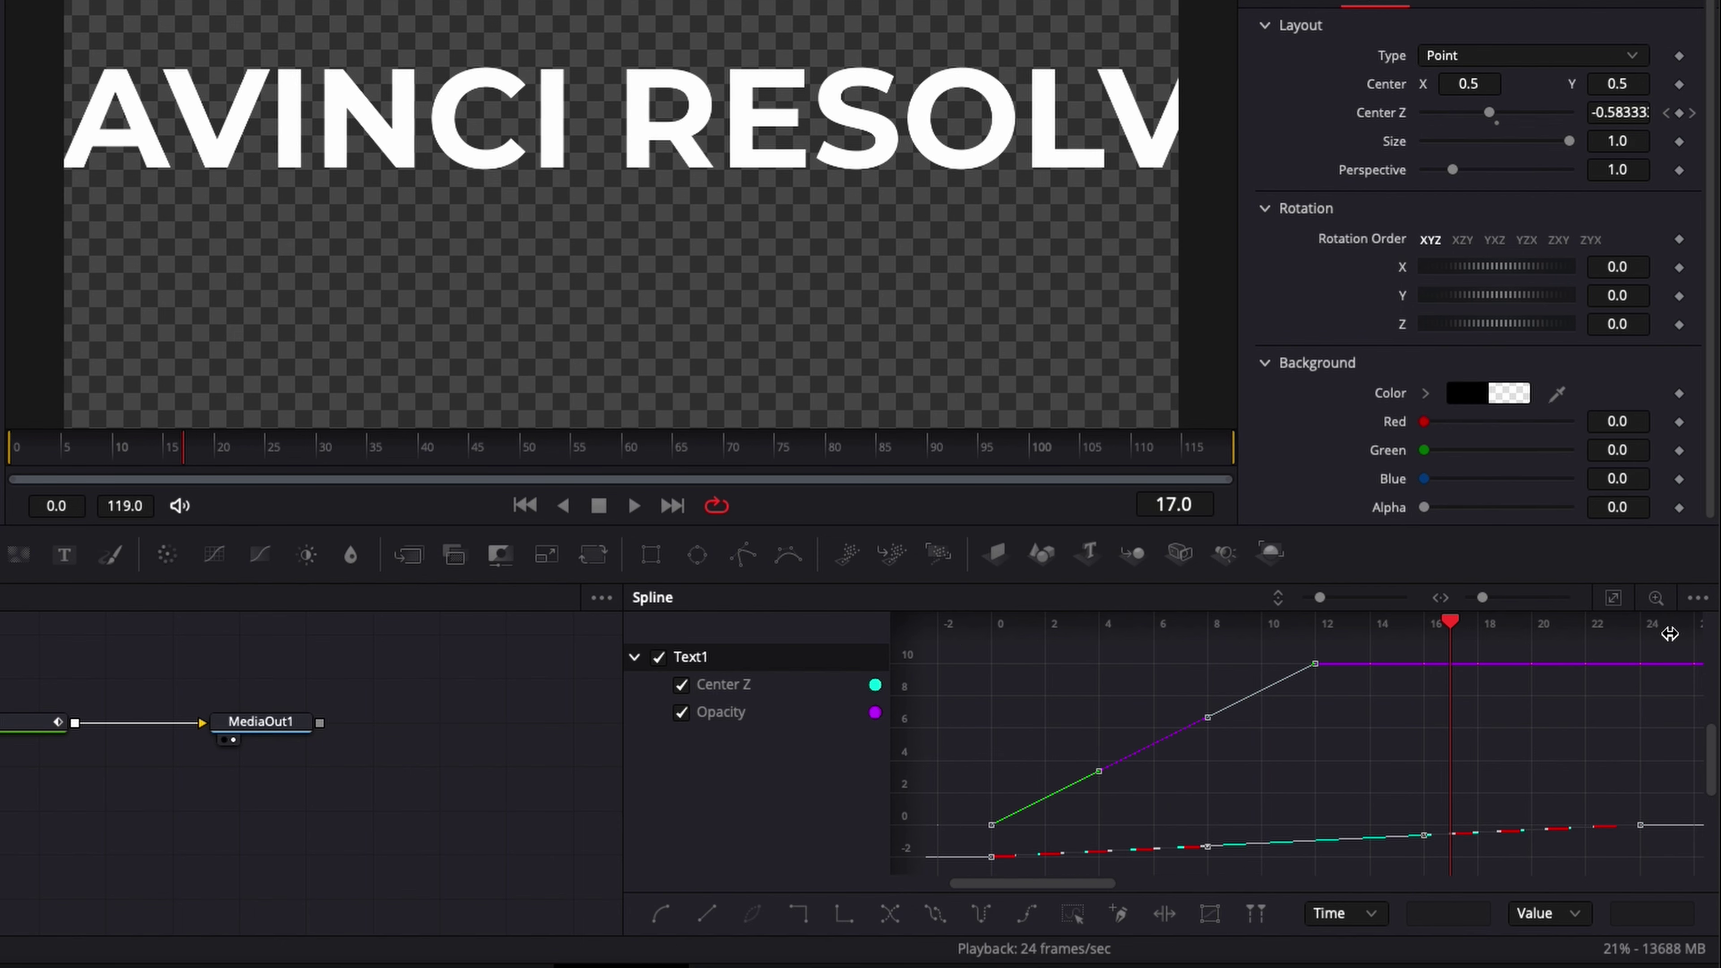
key("shift+s")
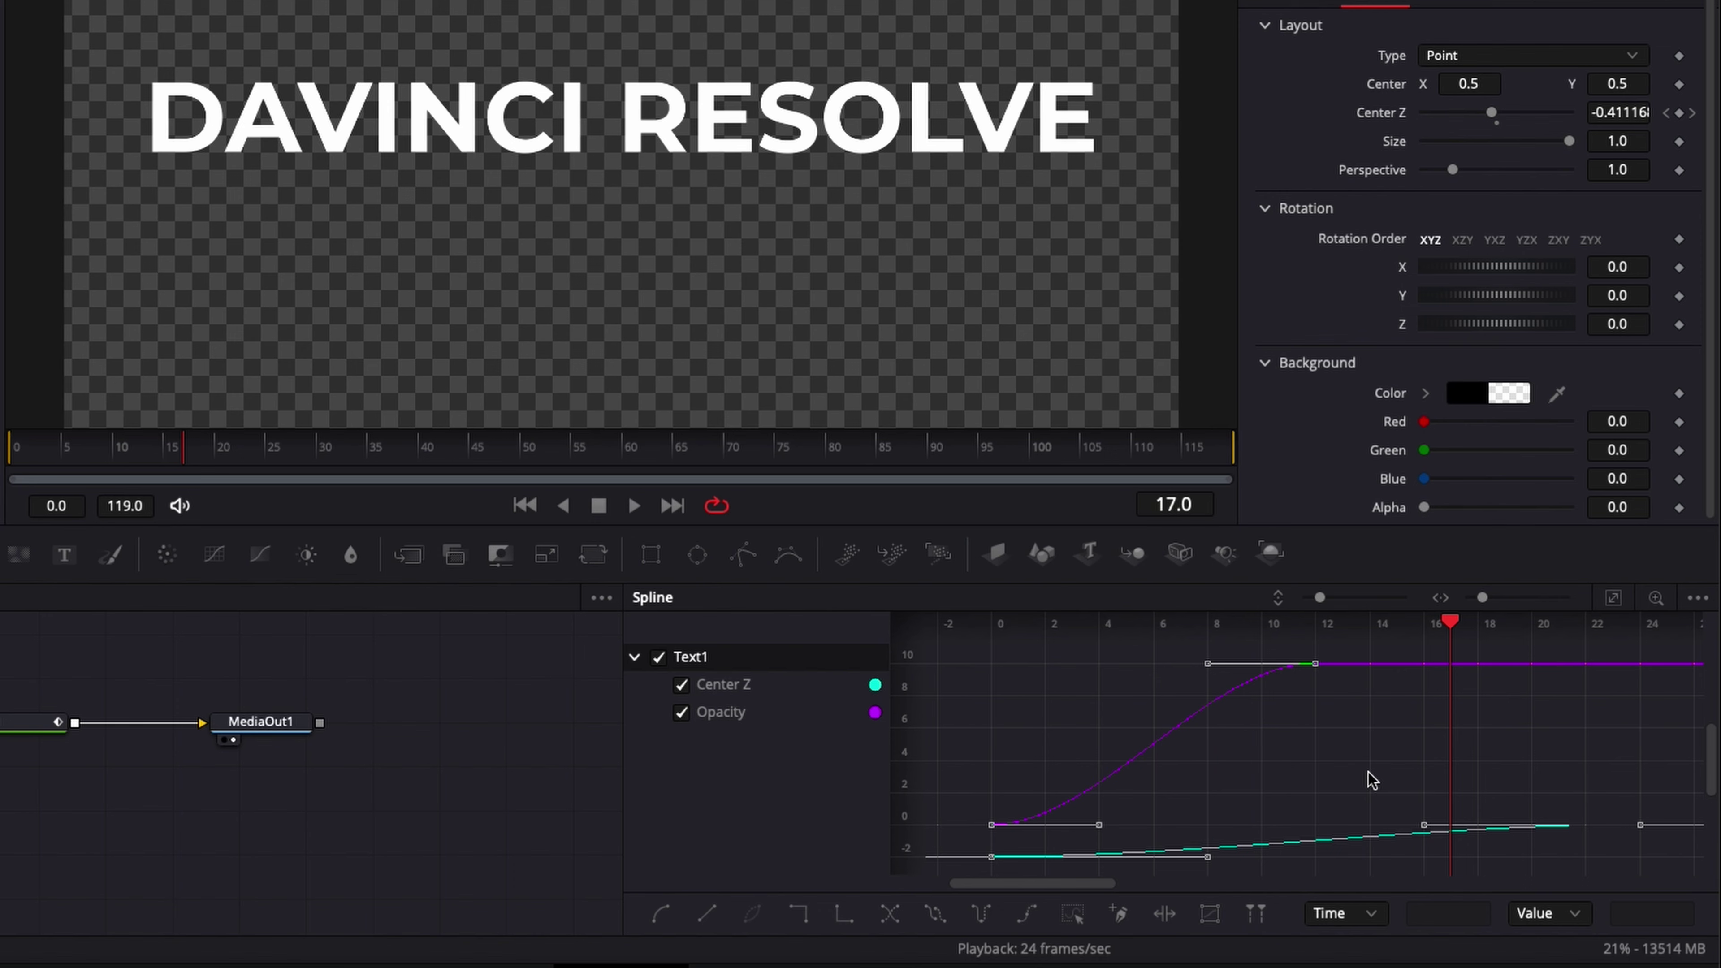
key("t")
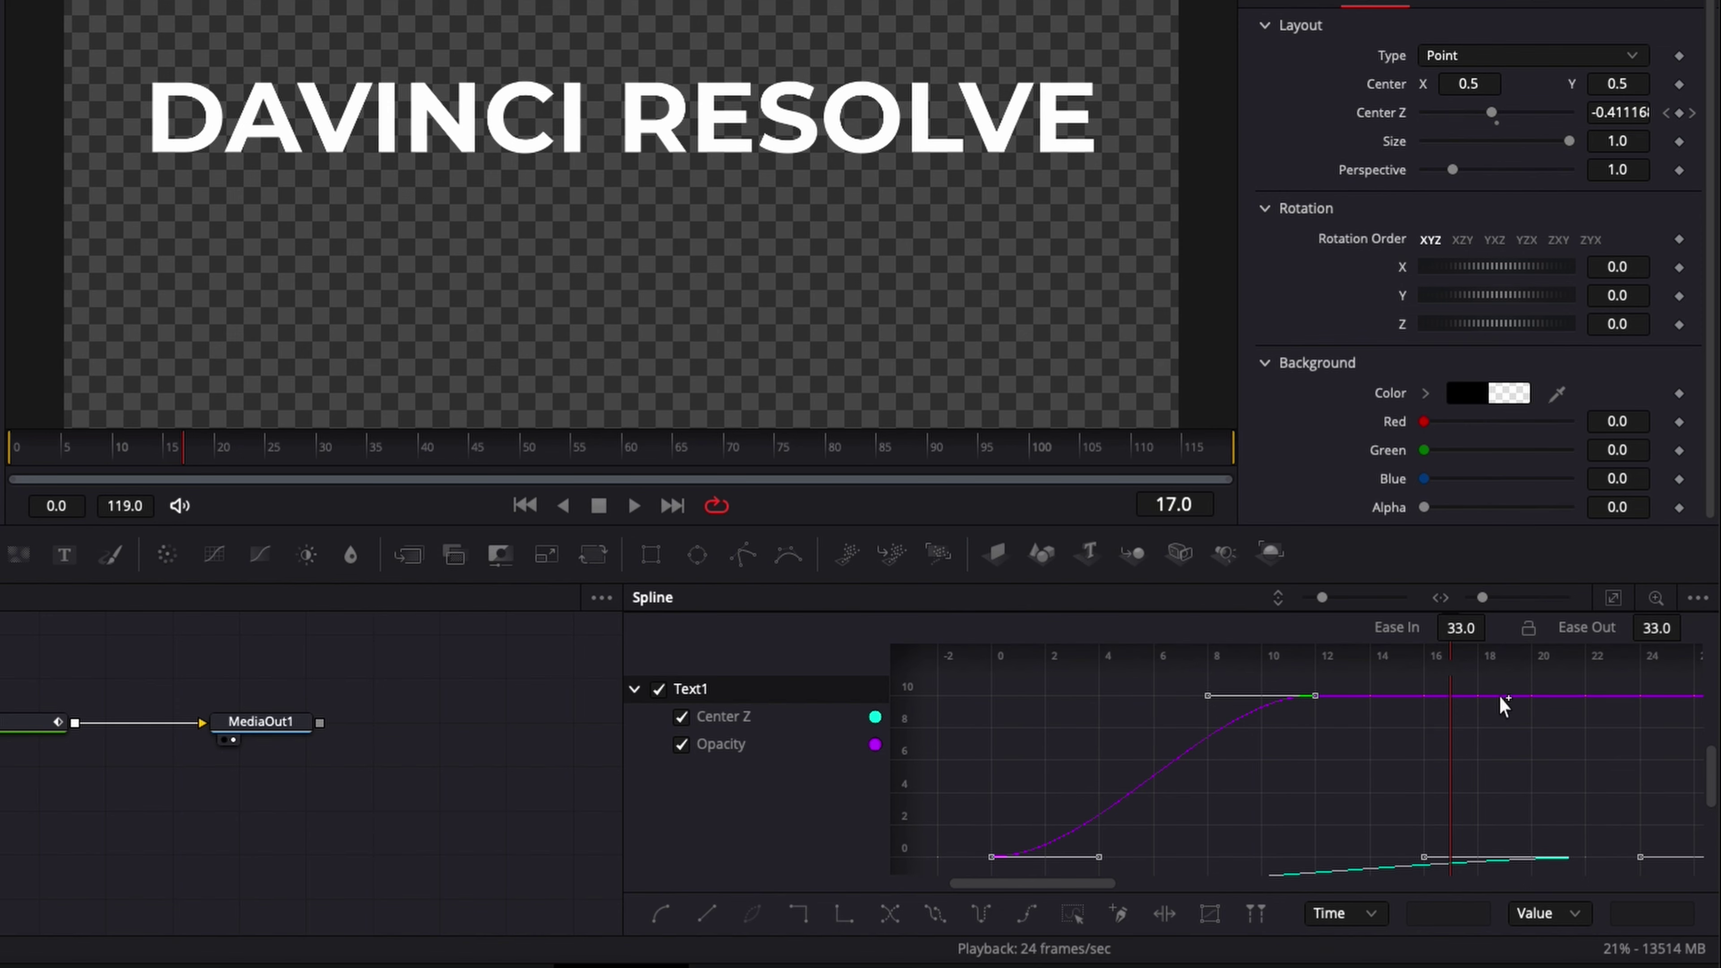
left_click_drag(1460, 627, 1493, 625)
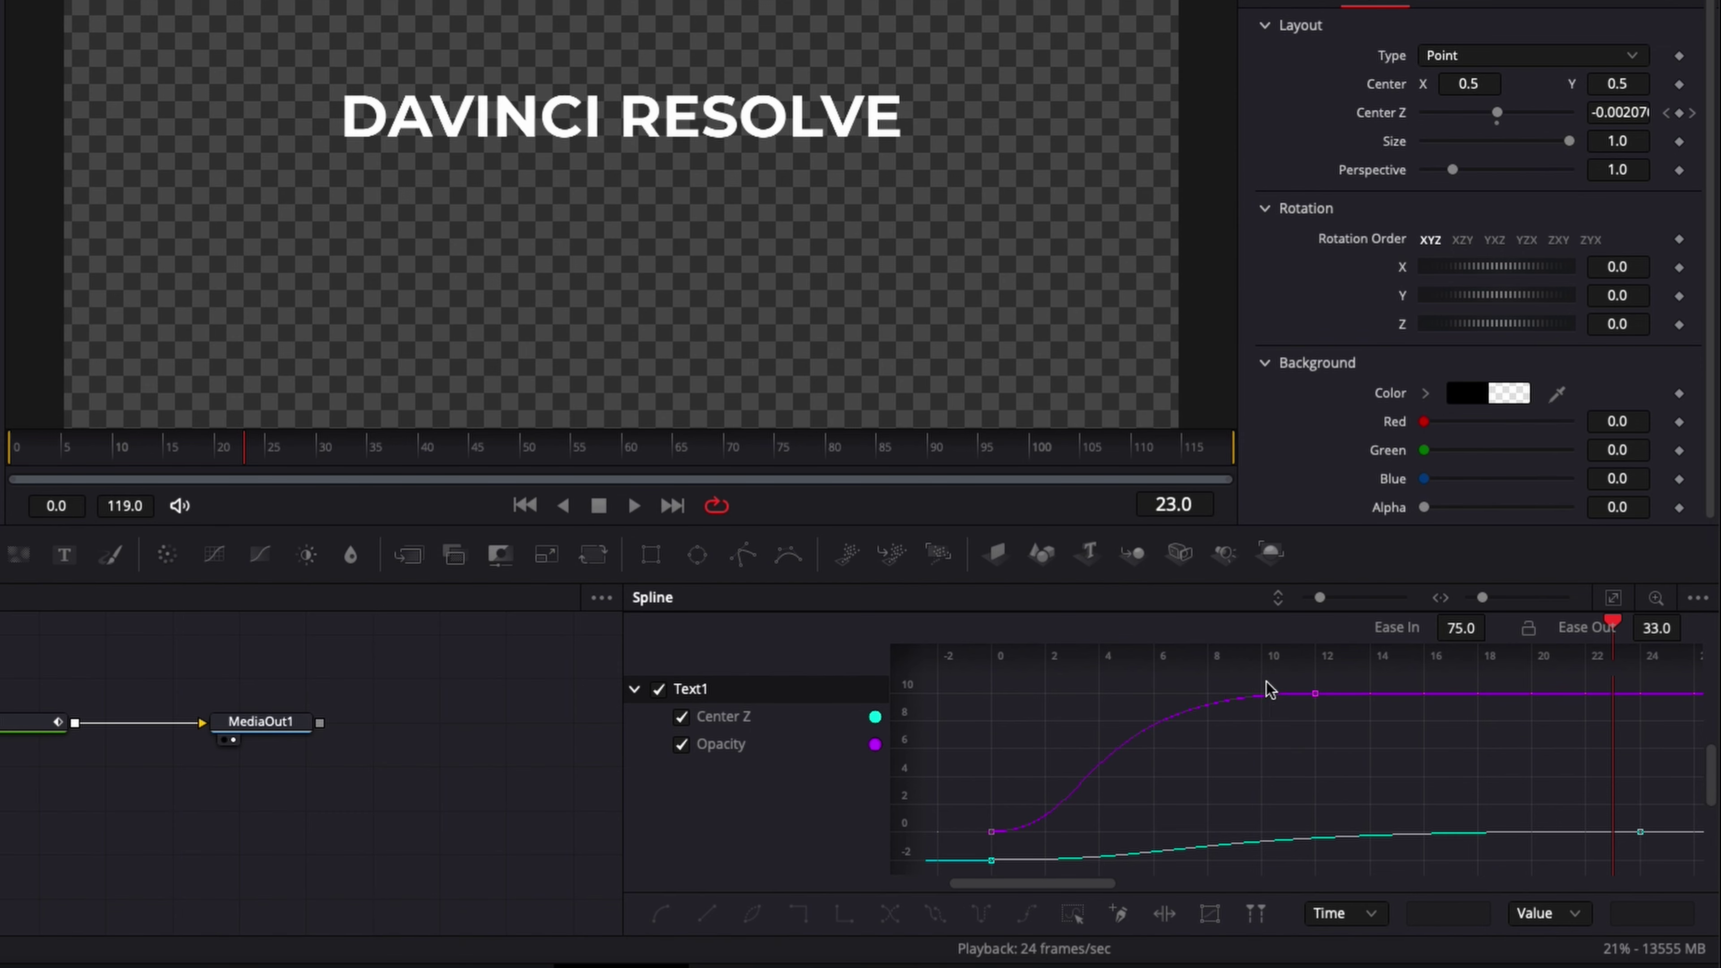
left_click(14, 455)
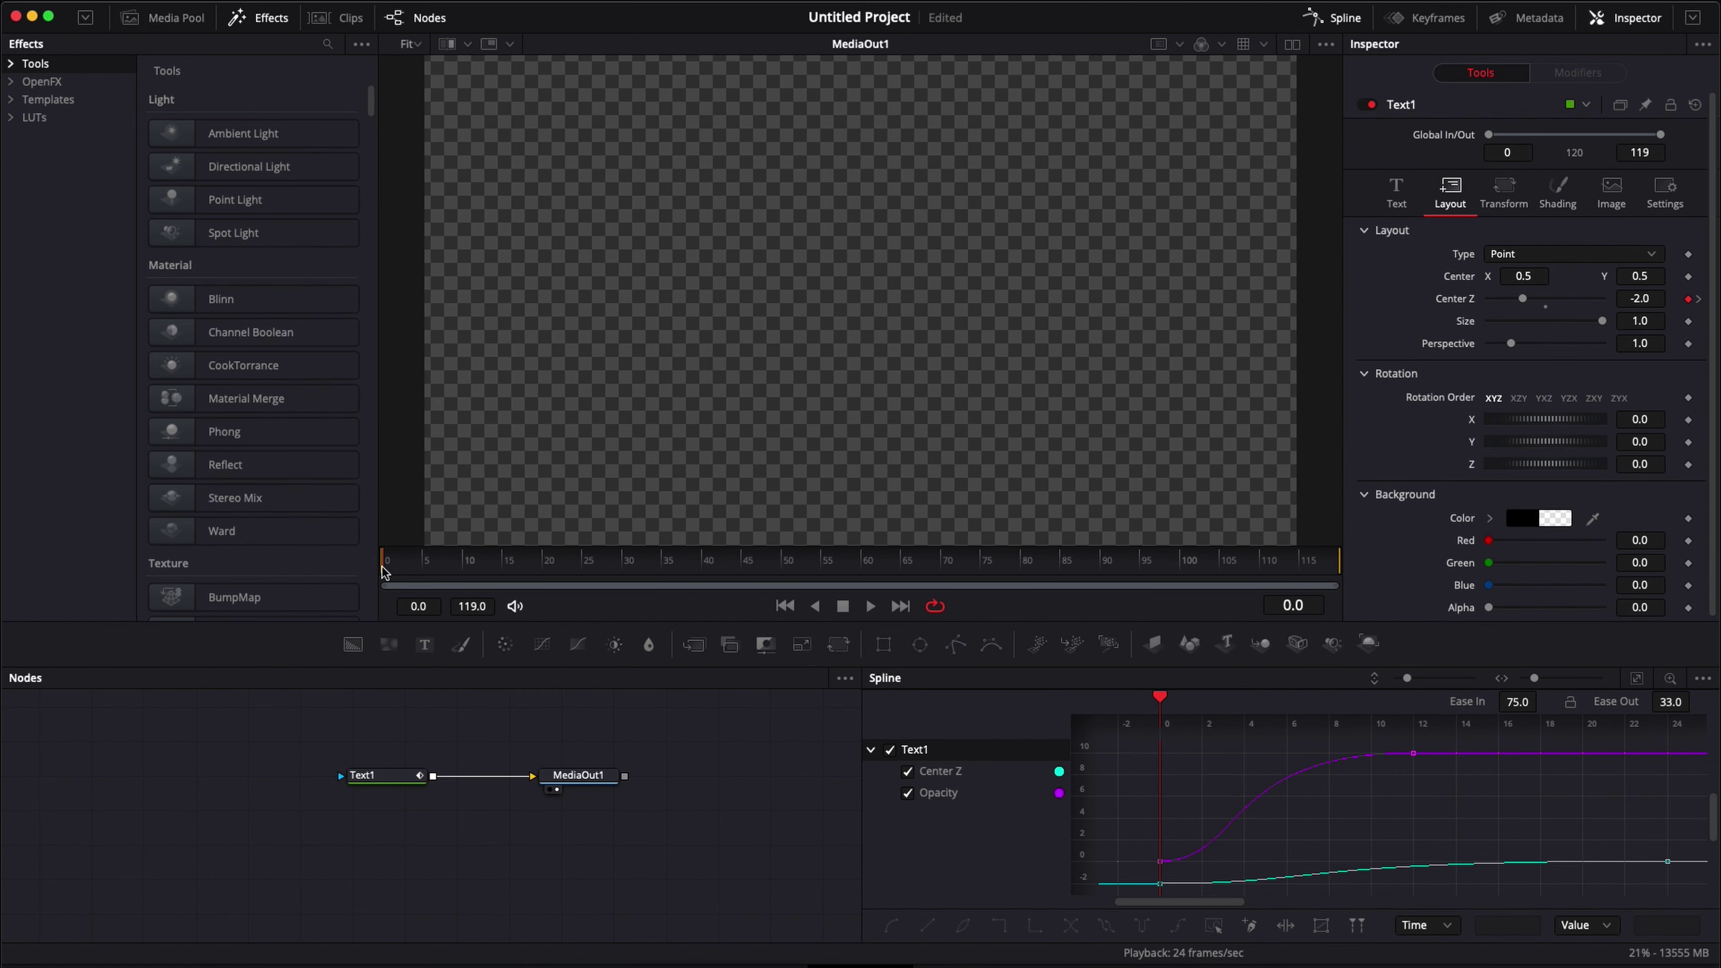
key("space")
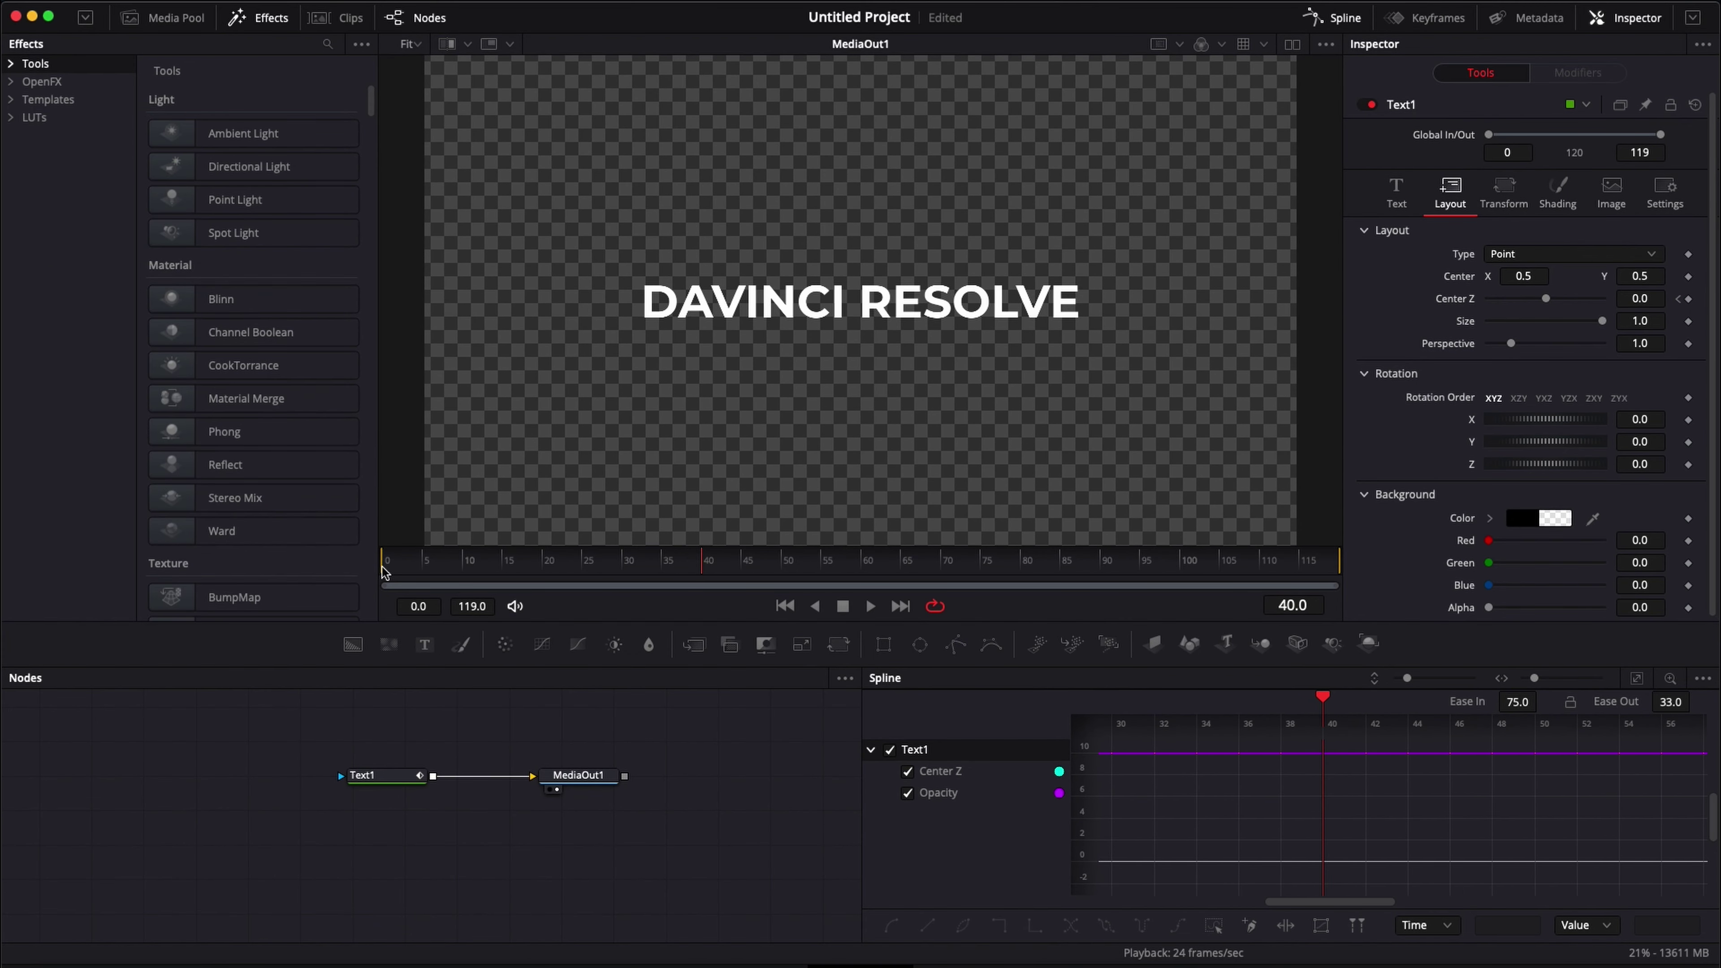
left_click(390, 568)
key("space")
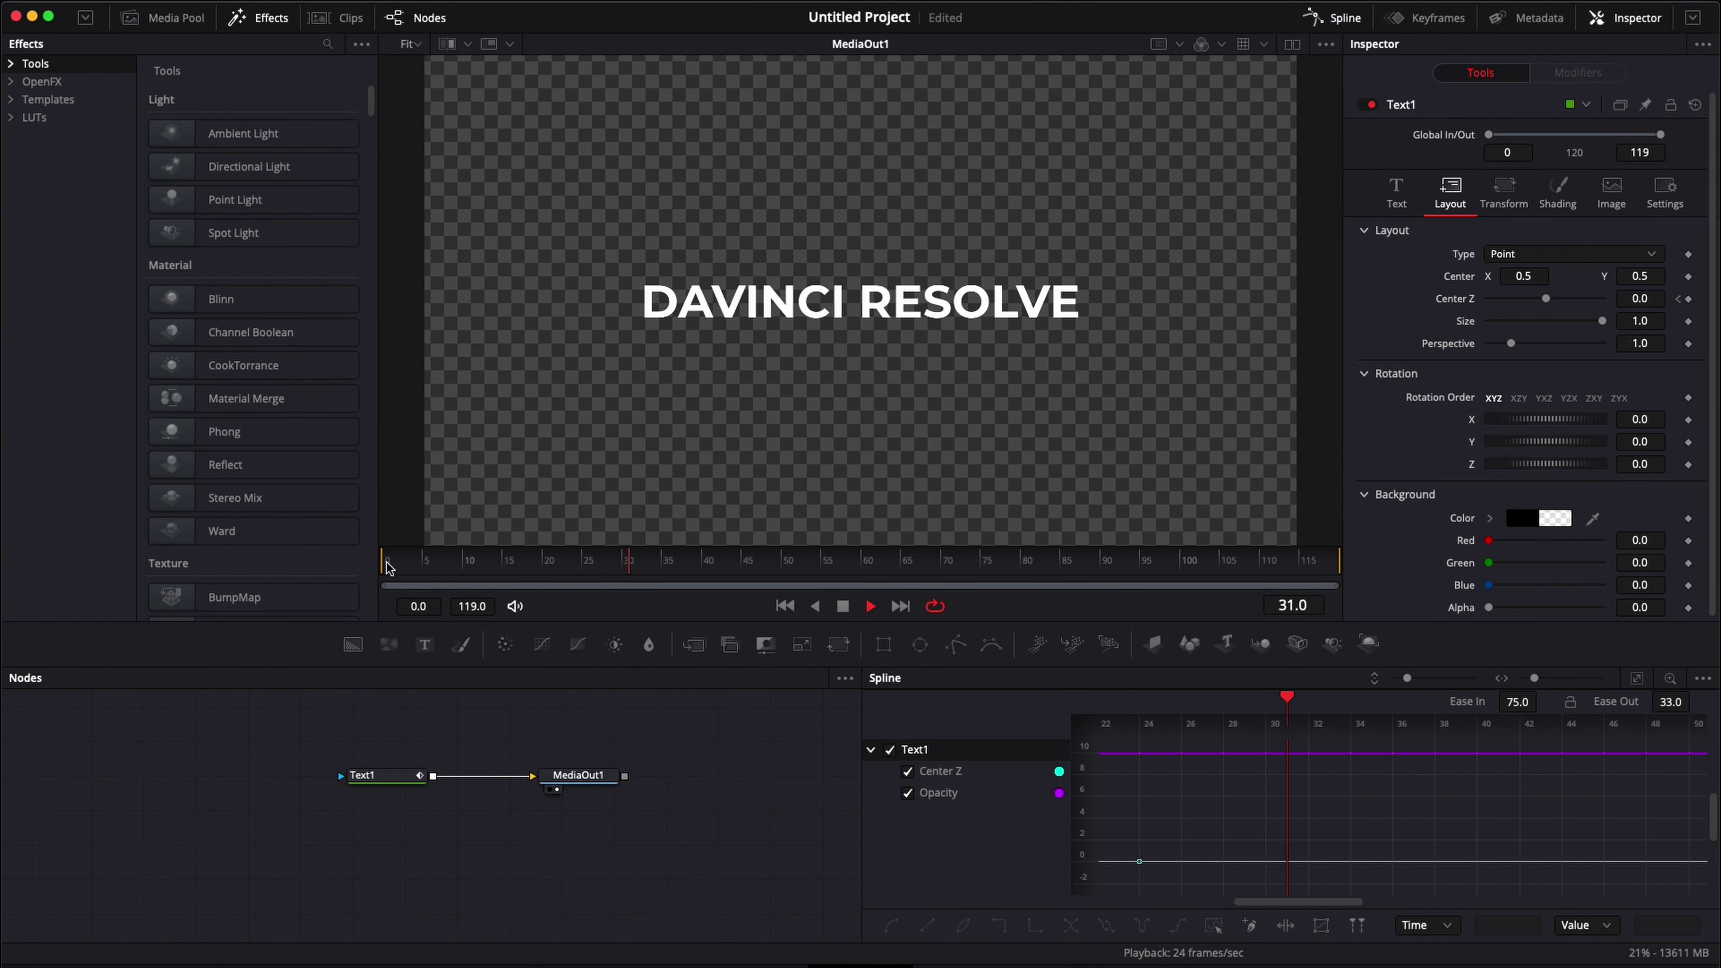
key("space")
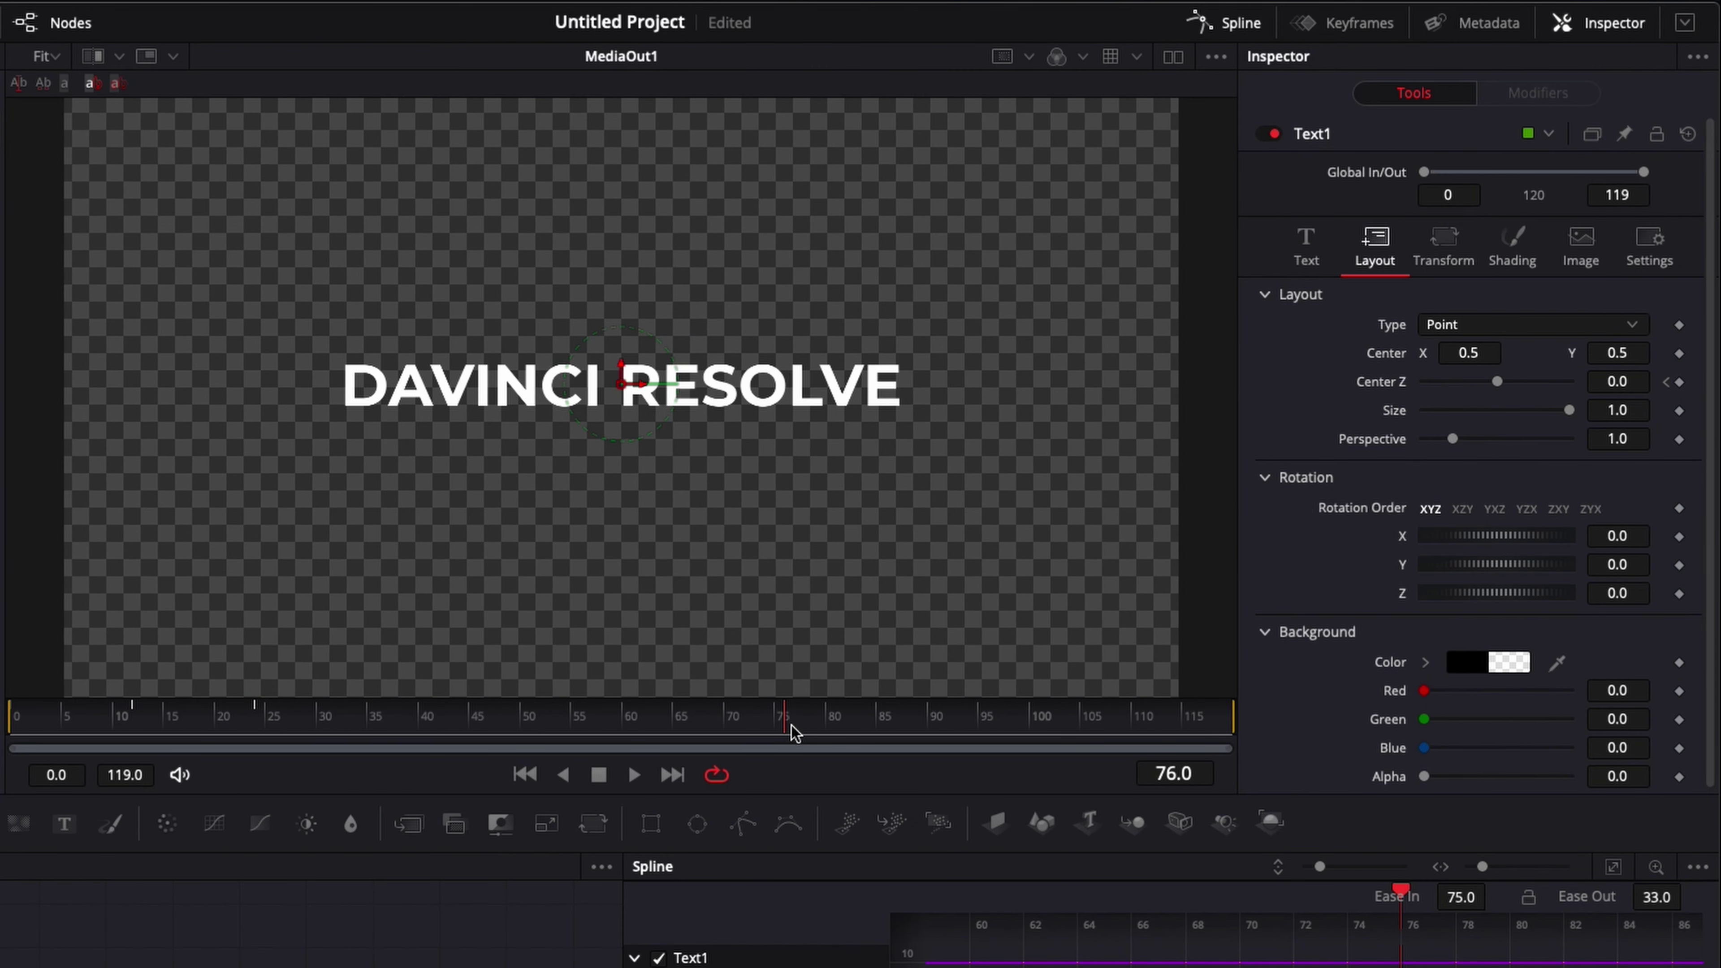
Step: Add a Center Z keyframe at 0.0 on frame 97 for the start of the outro
left_click_drag(794, 733, 1007, 738)
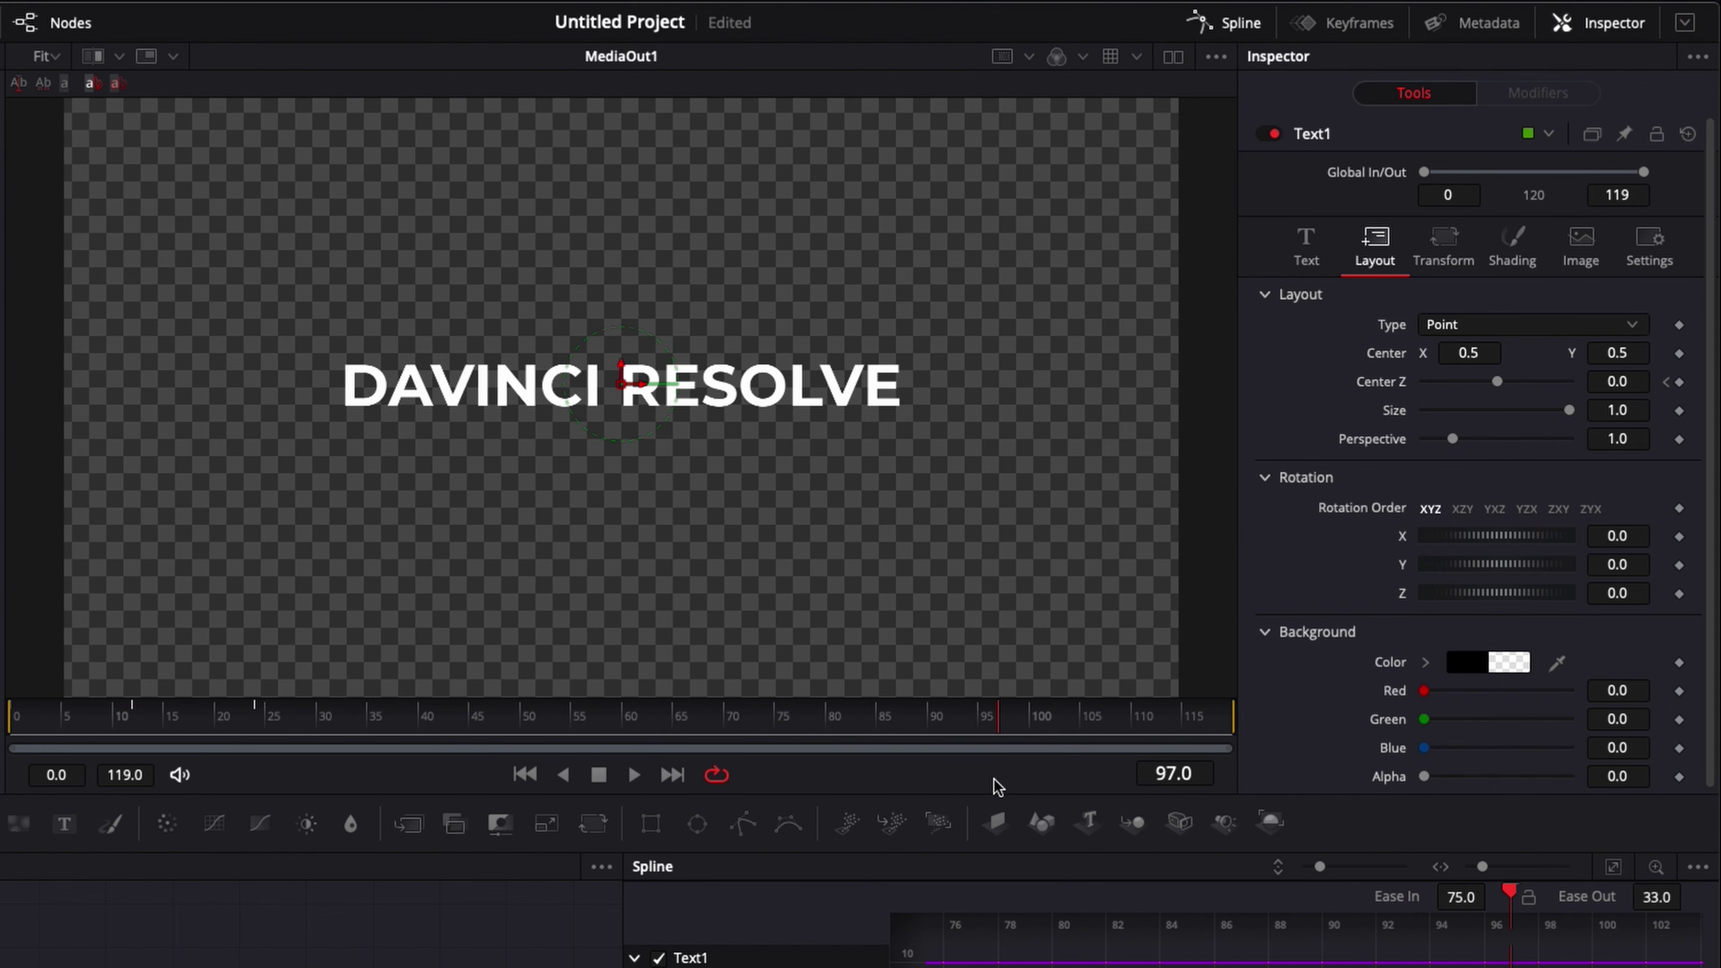
key("ctrl+s")
left_click(1679, 382)
Step: Keyframe the title's shading opacity at 1.0 on frame 107 and at 0.0 on frame 119
left_click(1519, 241)
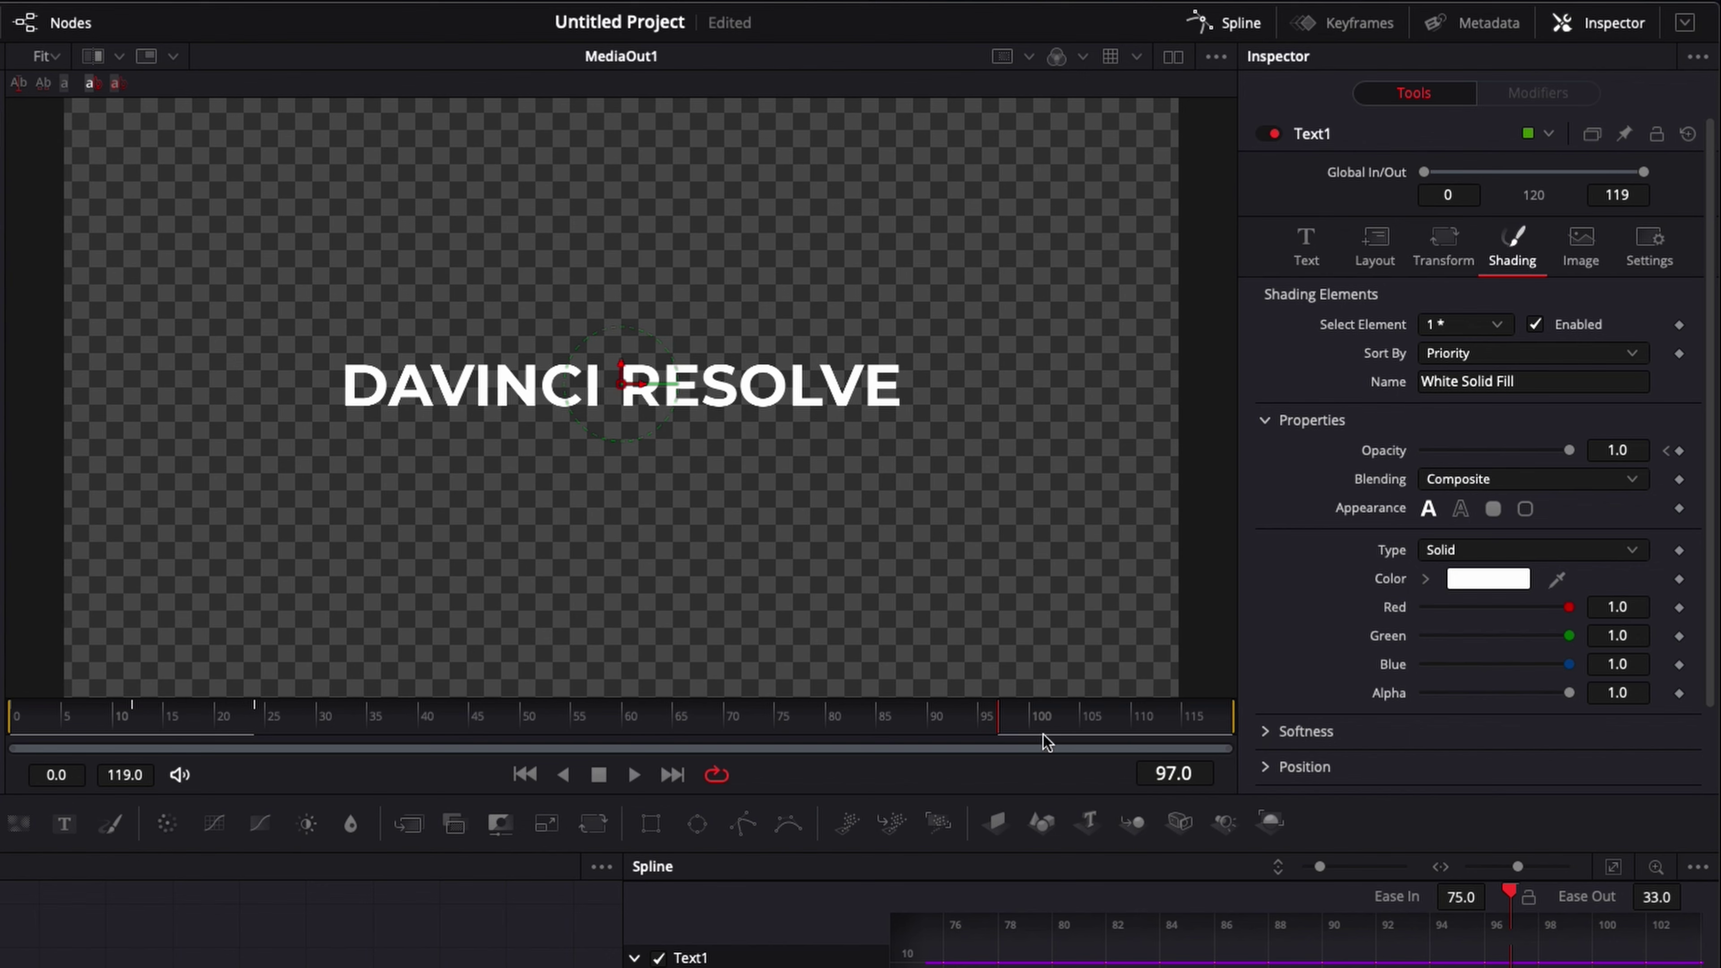
left_click_drag(1021, 722, 1100, 723)
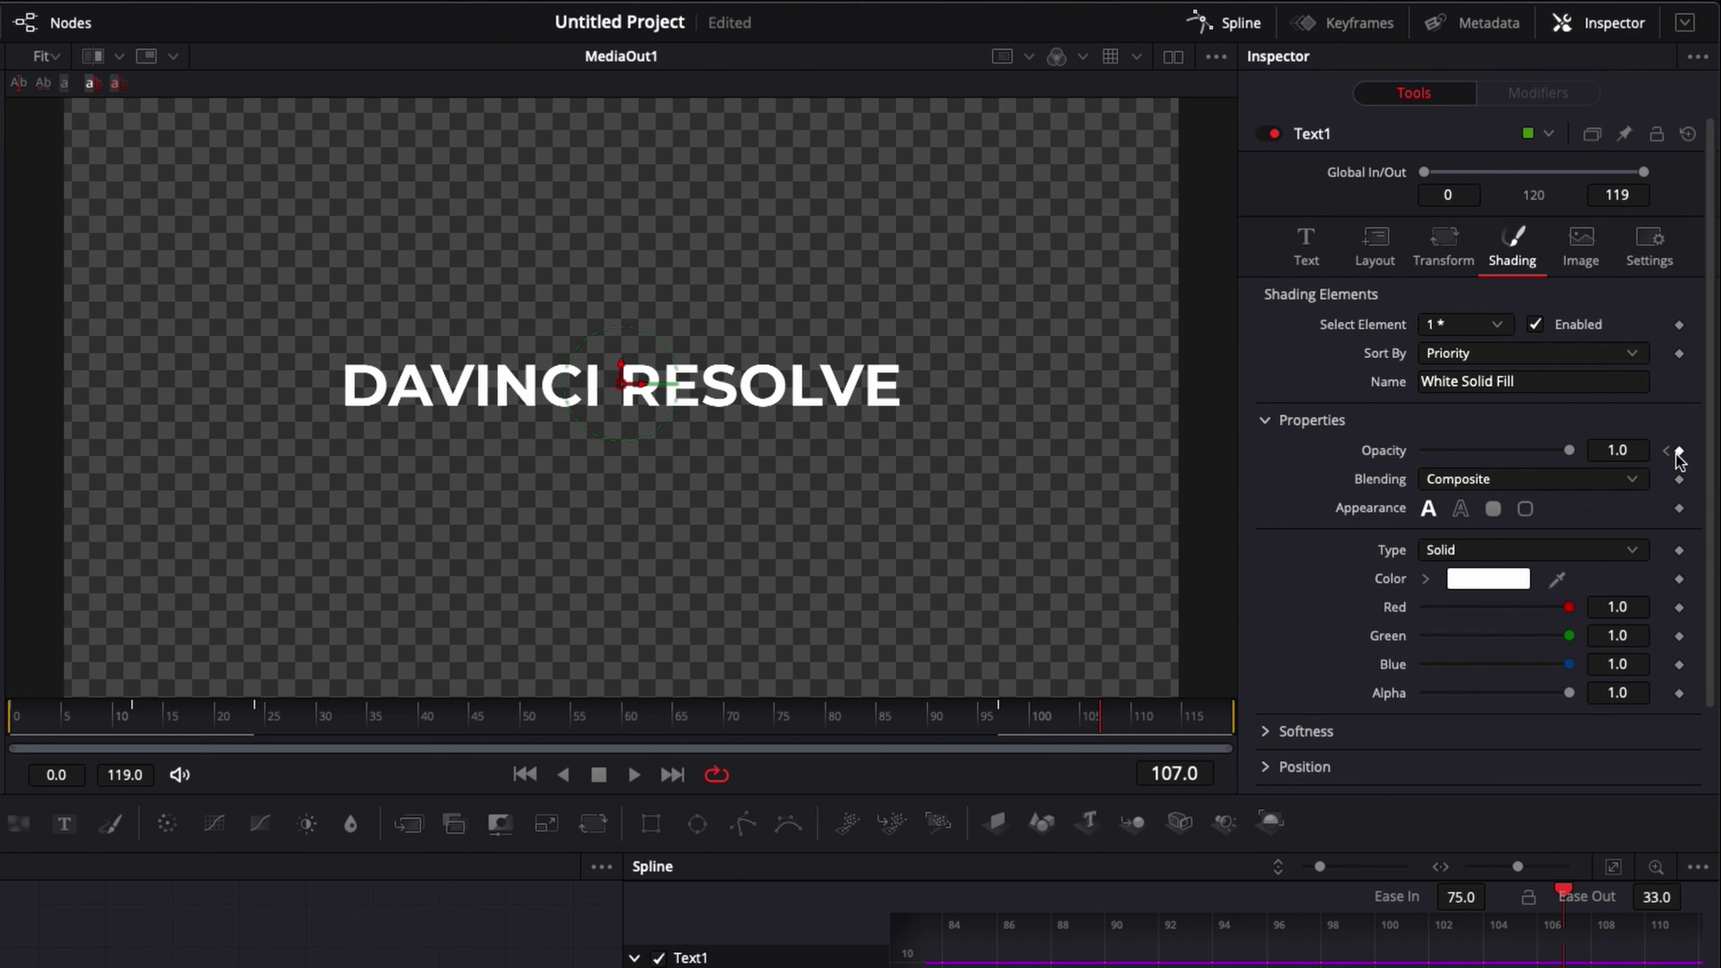
left_click(1118, 722)
left_click_drag(1119, 727, 1317, 739)
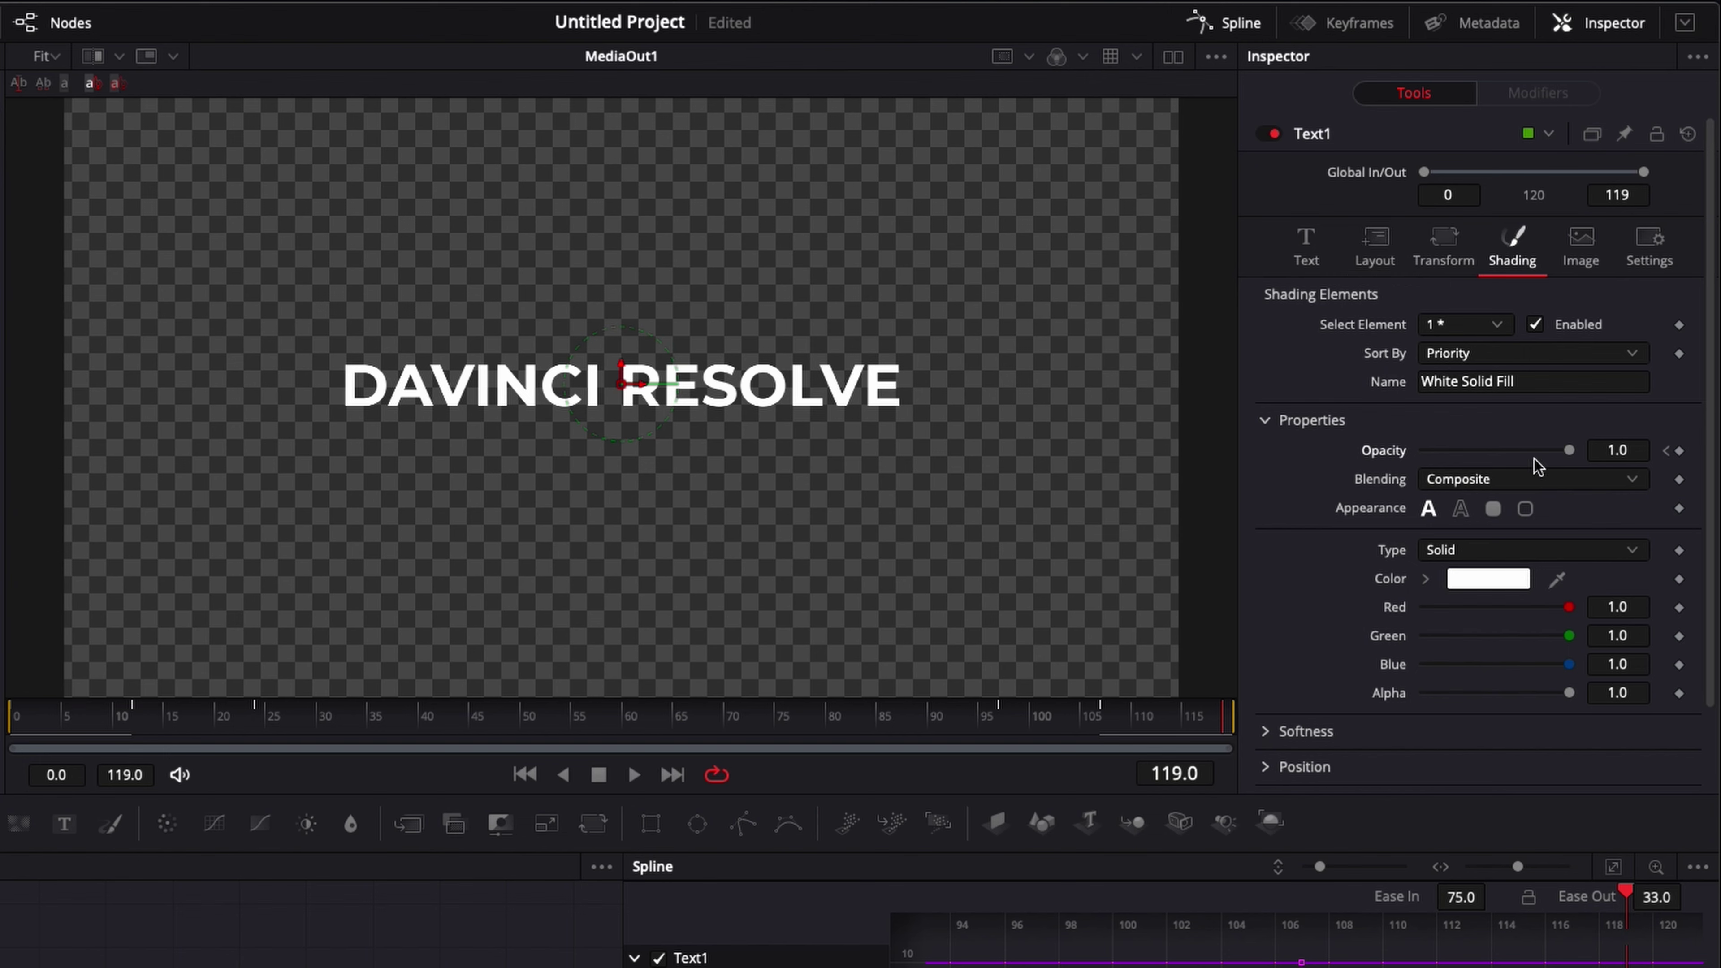
left_click_drag(1569, 448, 1361, 475)
Step: Set the title's Center Z to -2 at frame 119
left_click(1382, 255)
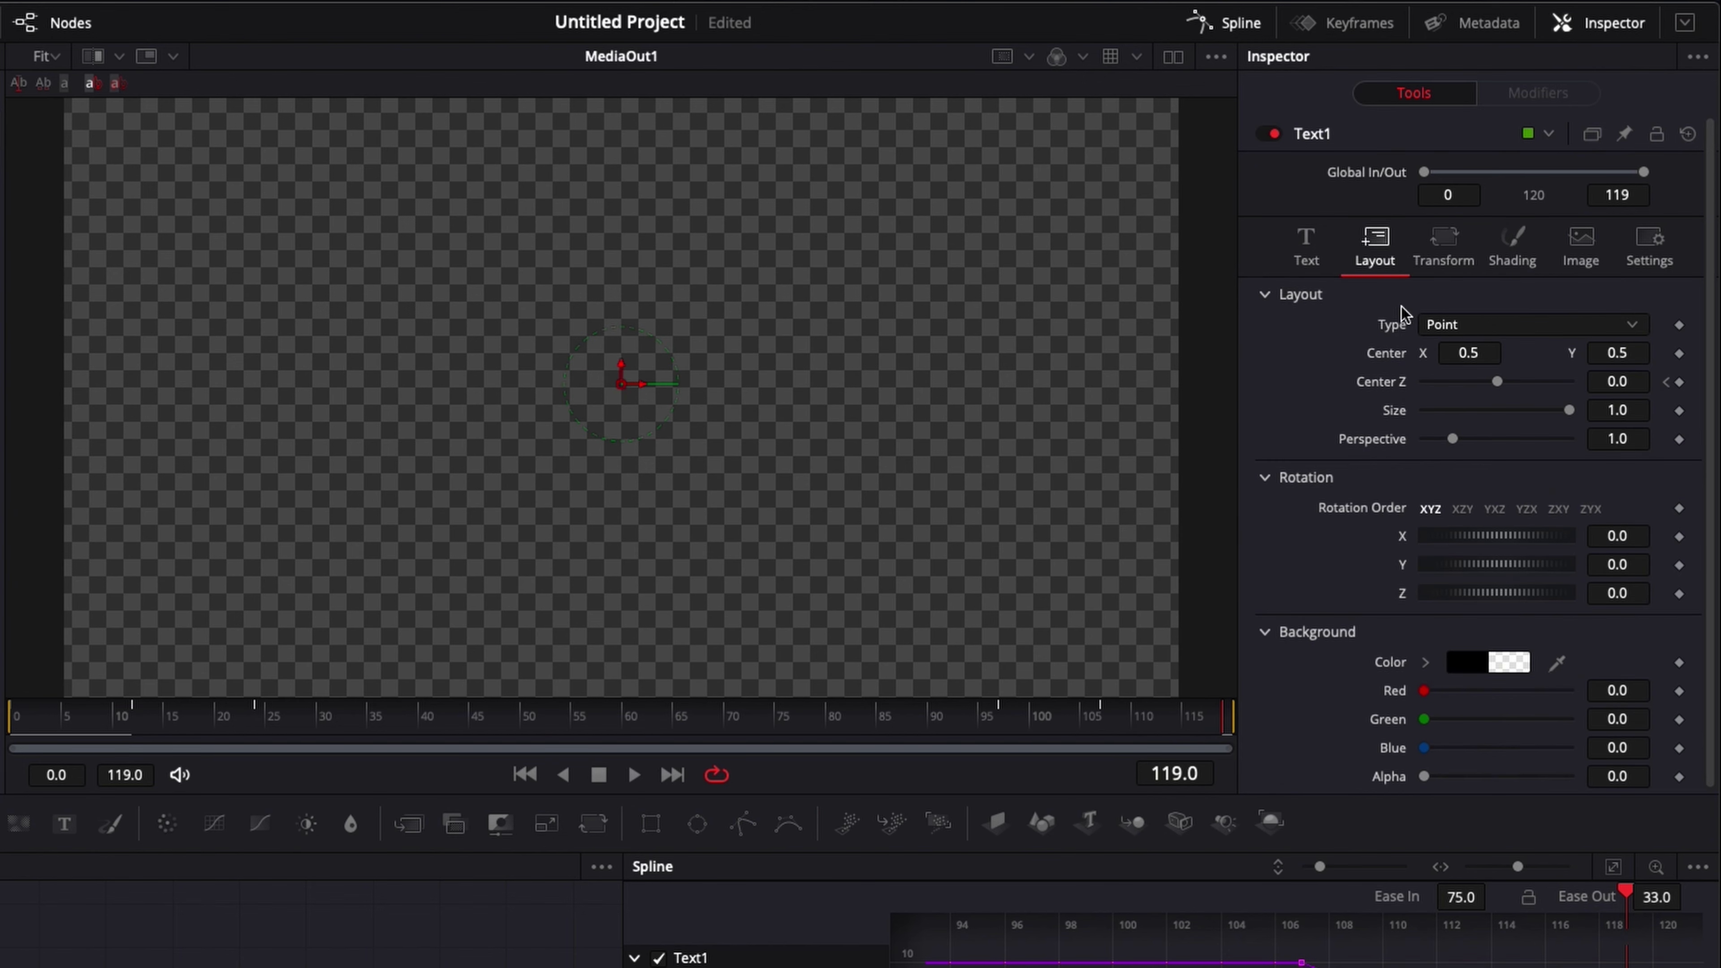
left_click(1637, 383)
type("-2")
key("Tab")
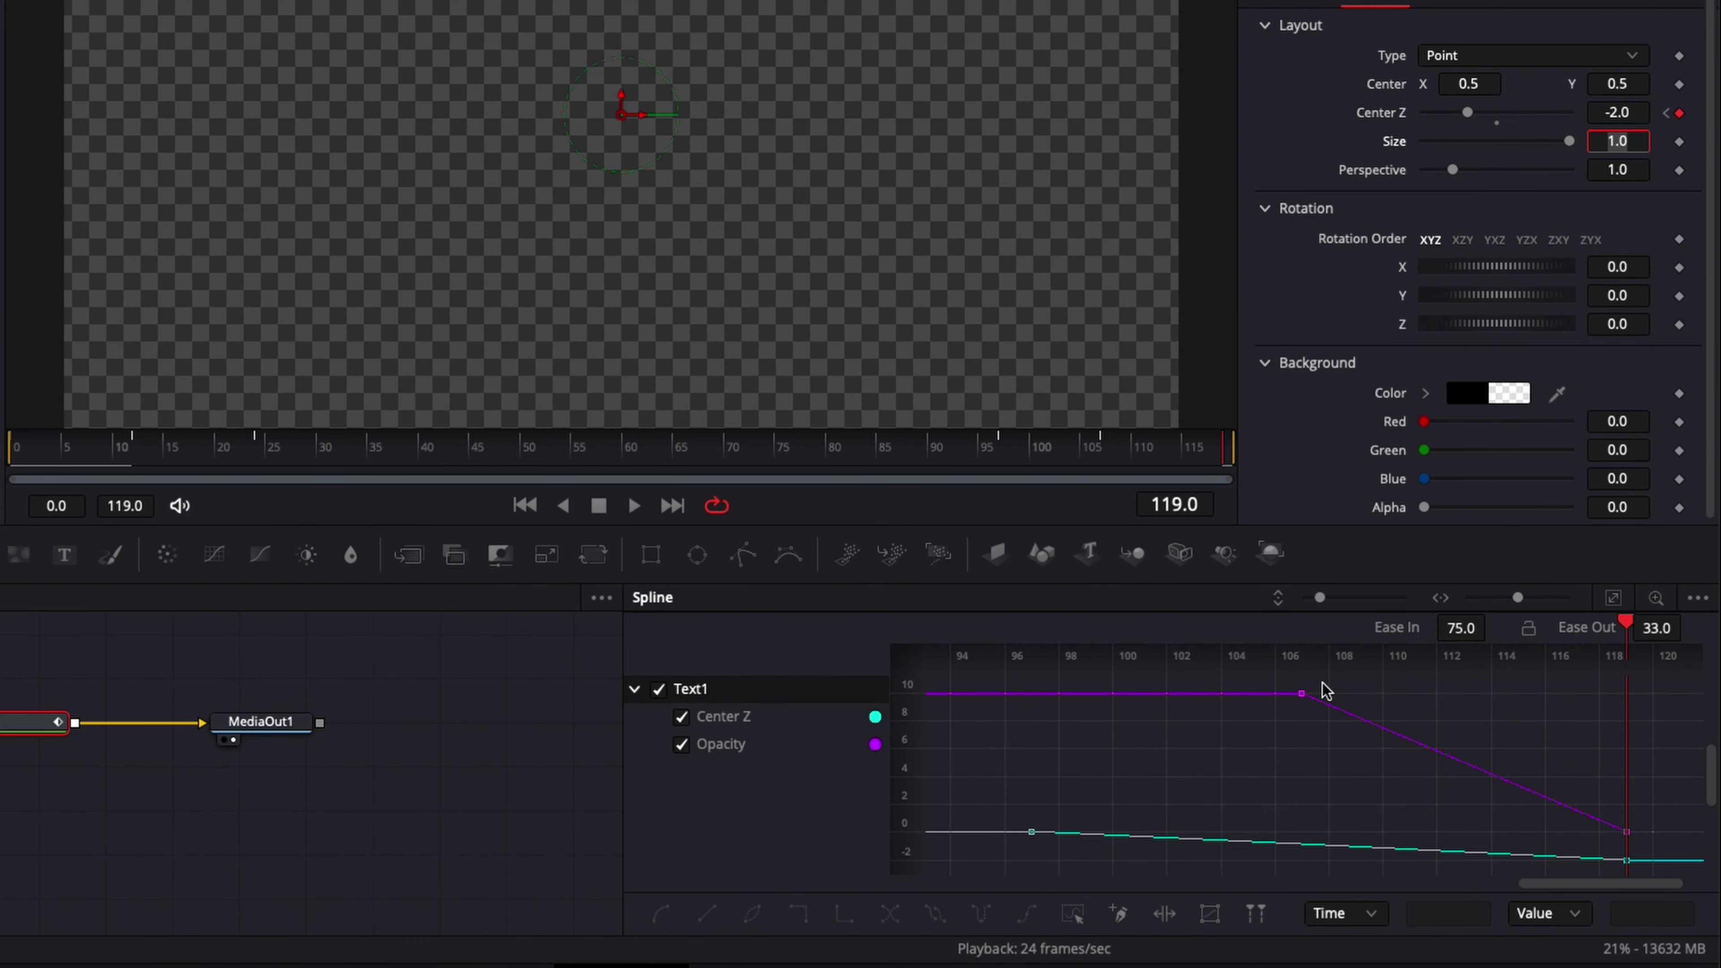
Step: Smooth all outro keyframes on the Center Z and Opacity curves, set their Ease Out to 75, and play back the full animation
left_click_drag(993, 869, 1678, 691)
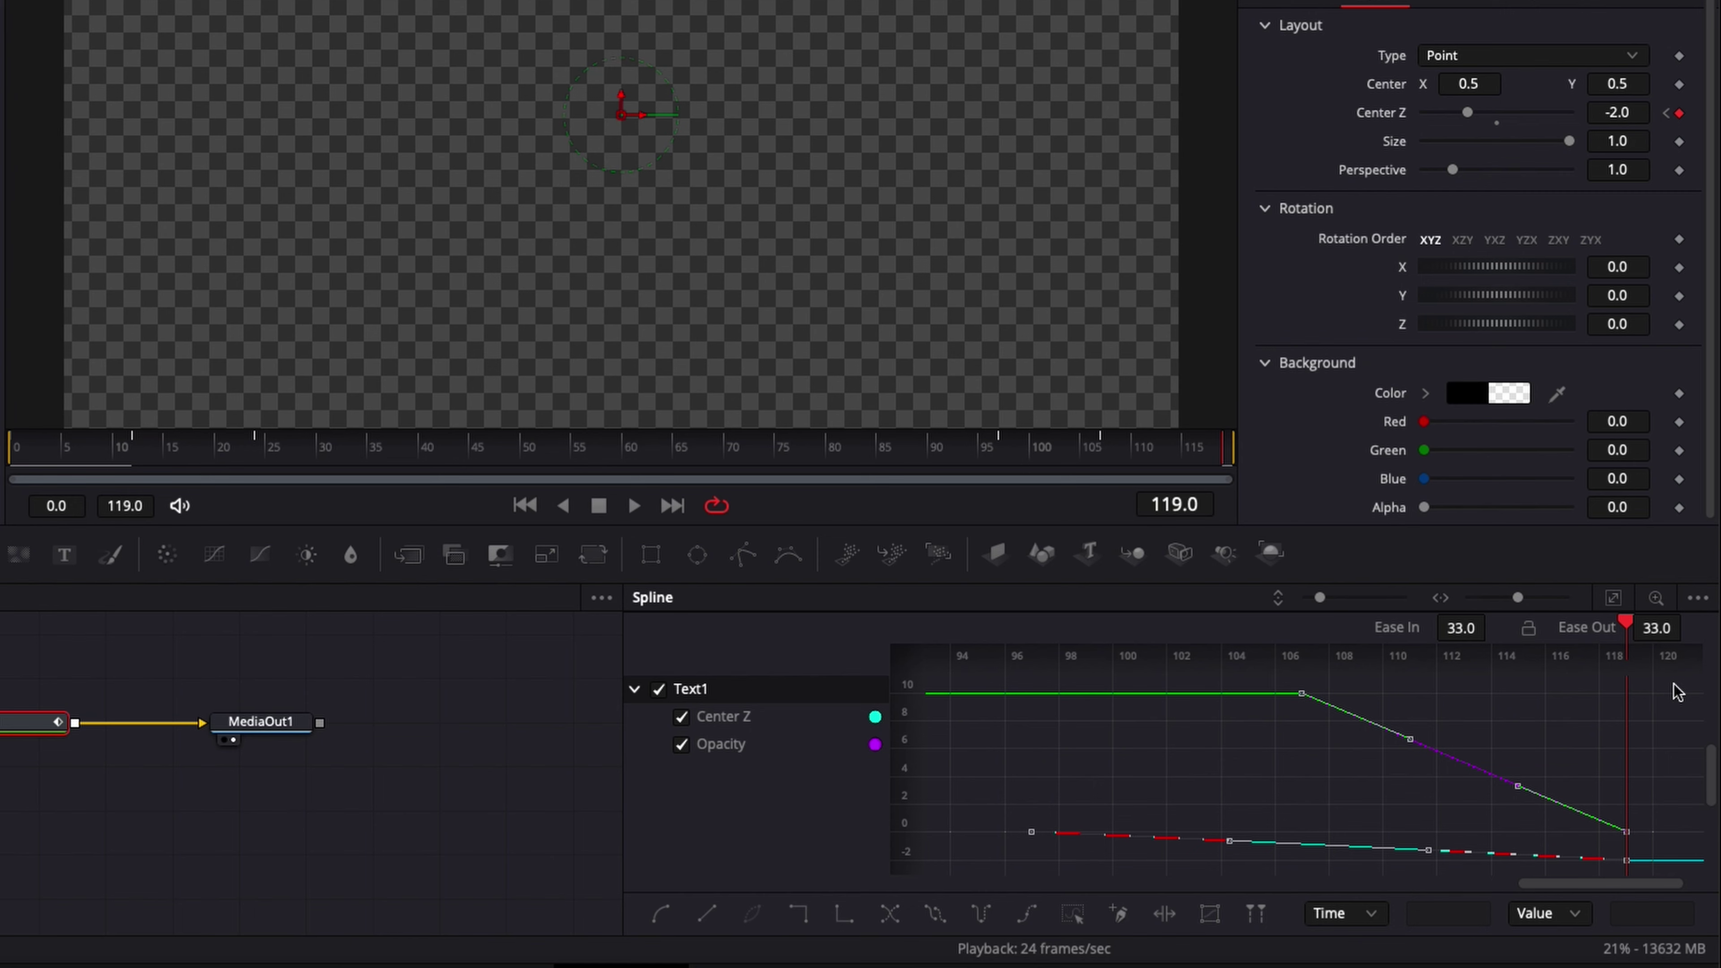
key("s")
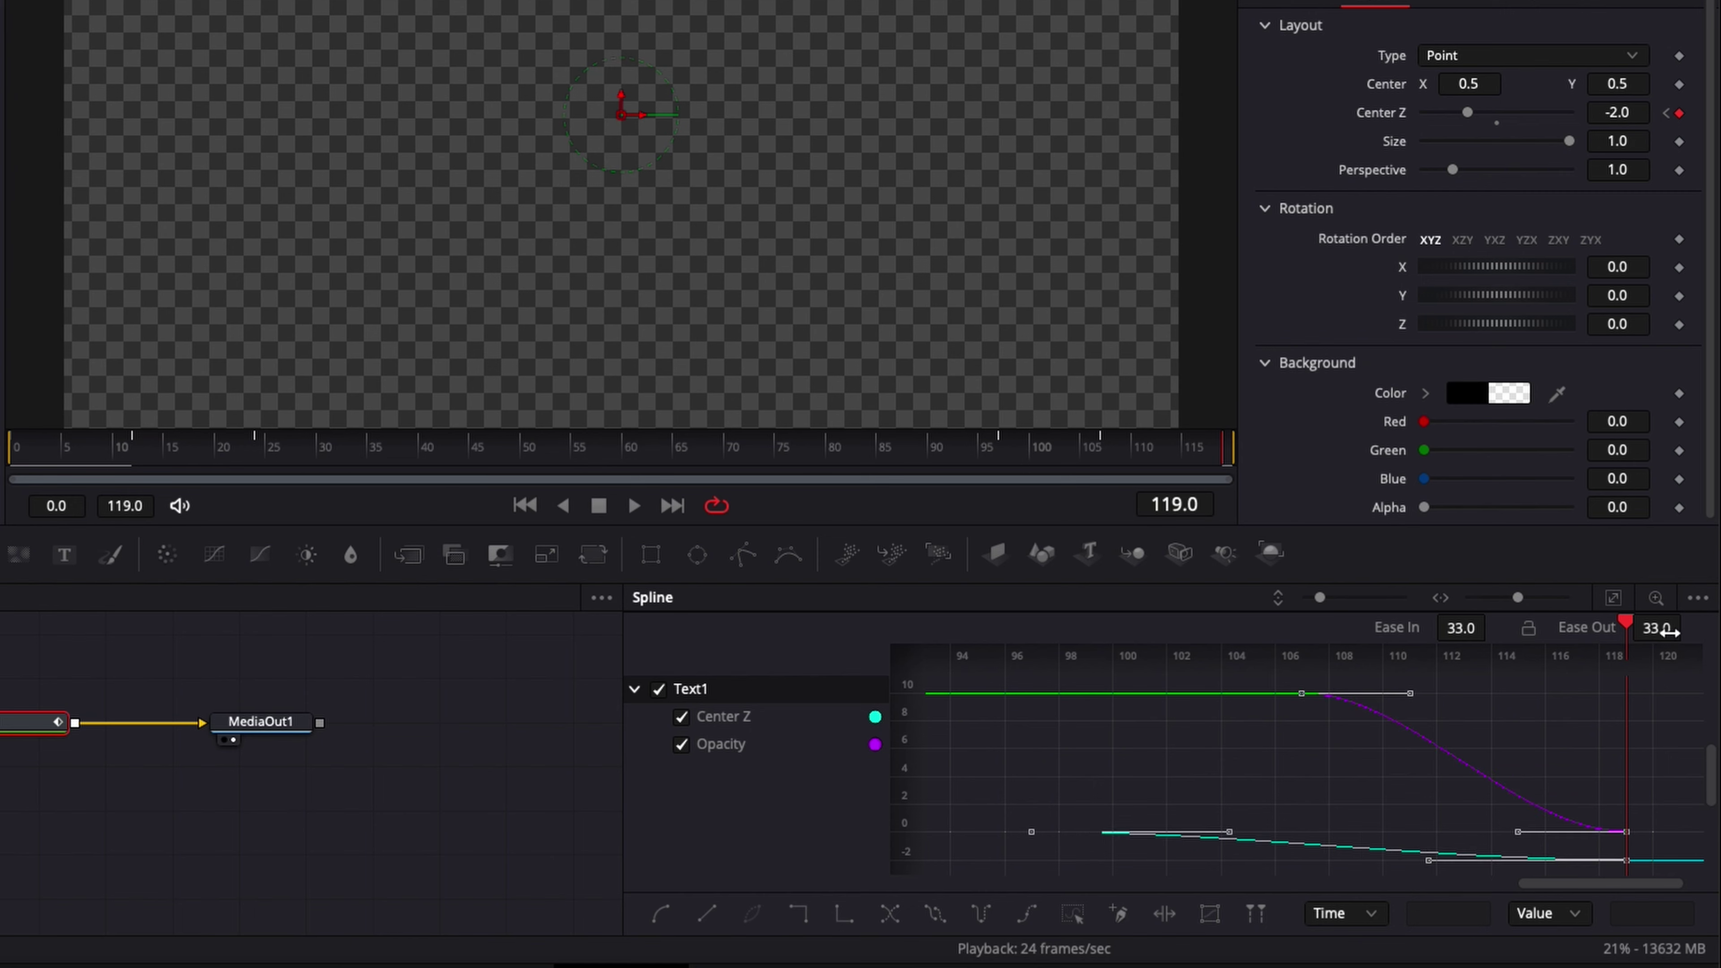
left_click_drag(1657, 627, 1717, 627)
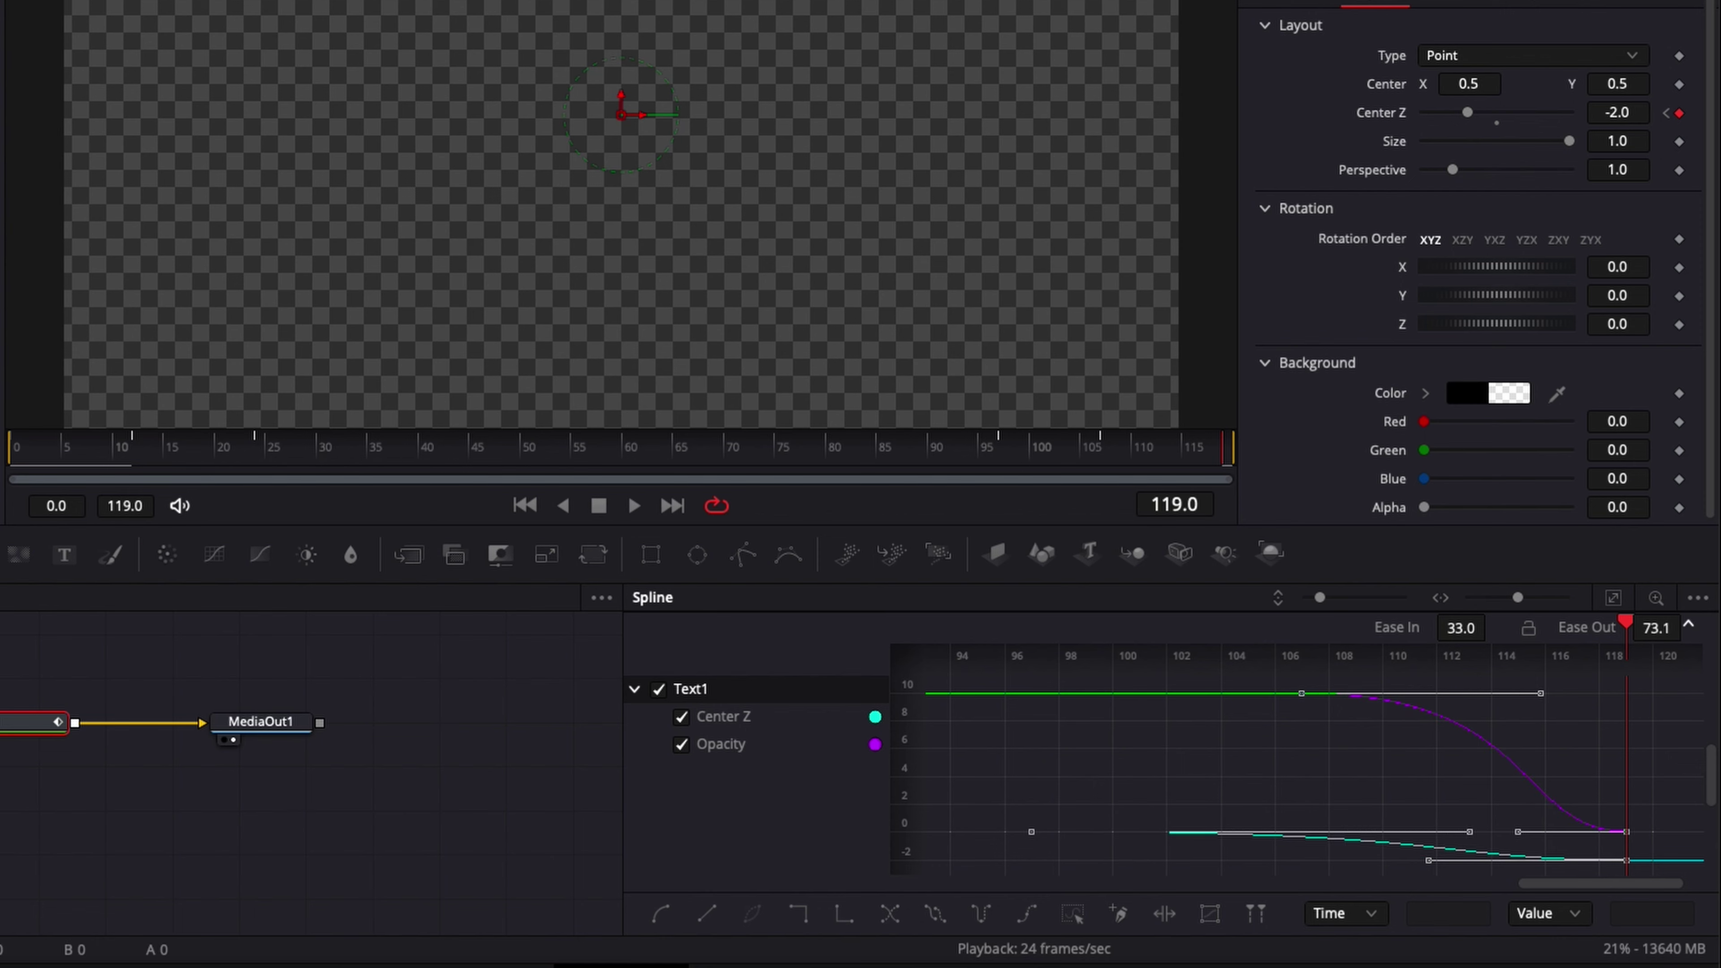
key("space")
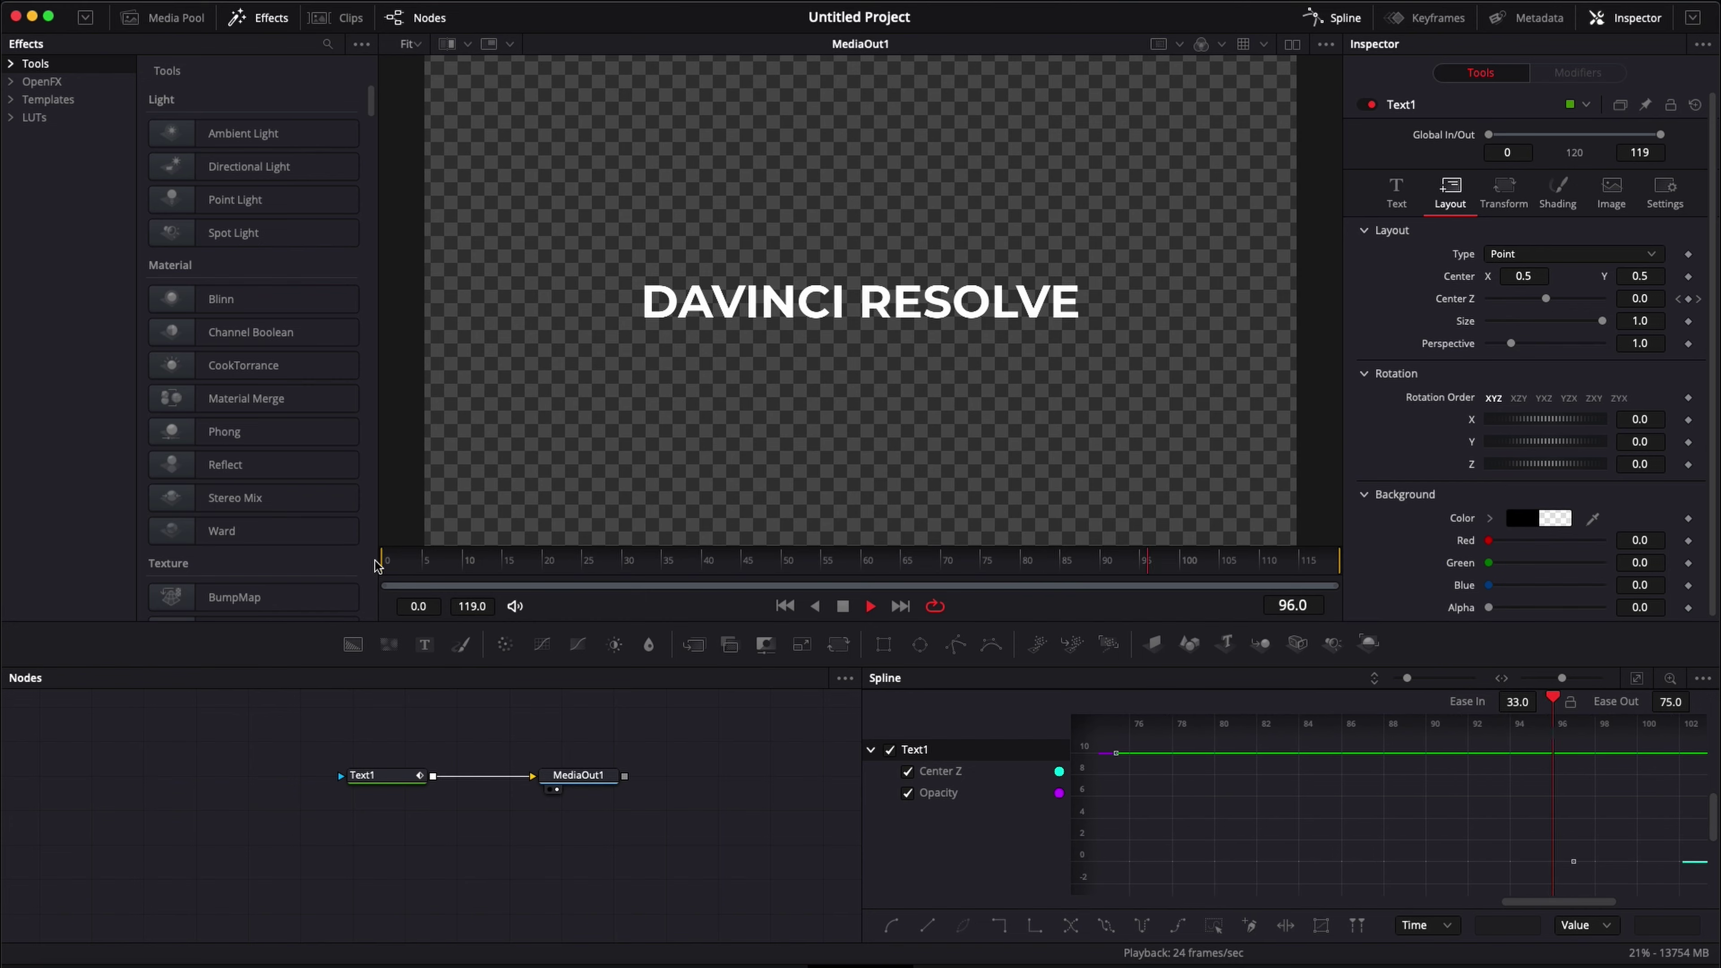
key("space")
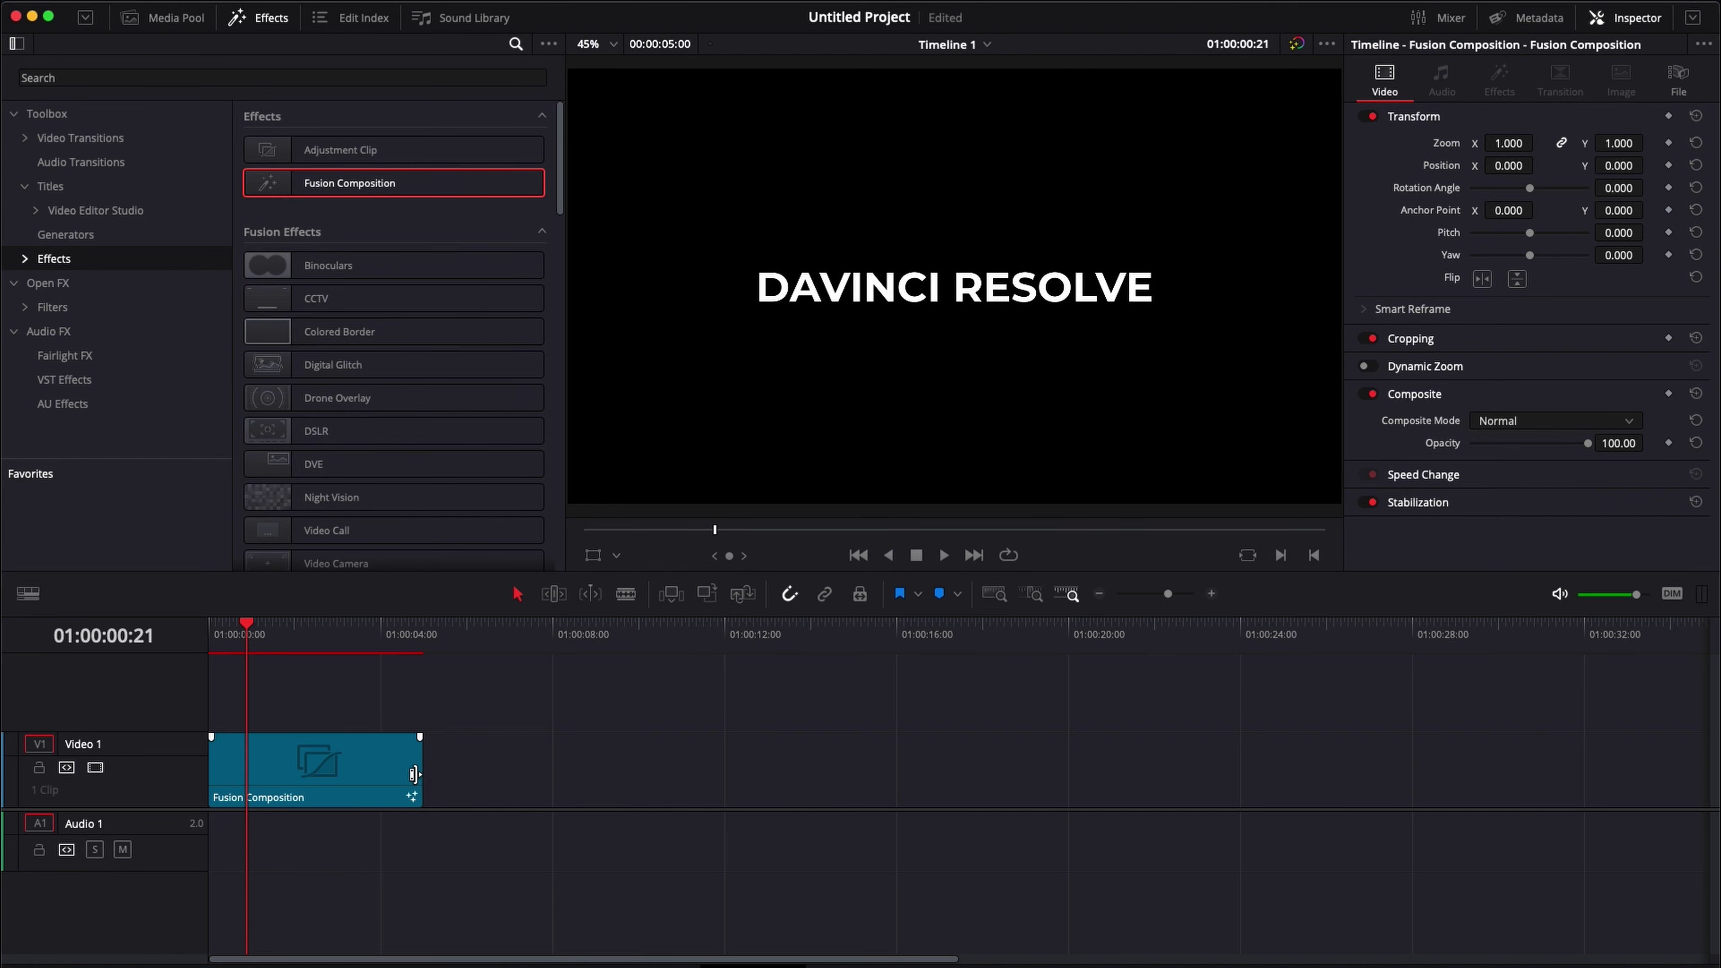
Step: Return to the Fusion page and insert a Keyframe Stretcher node after the Text1 node
left_click(874, 963)
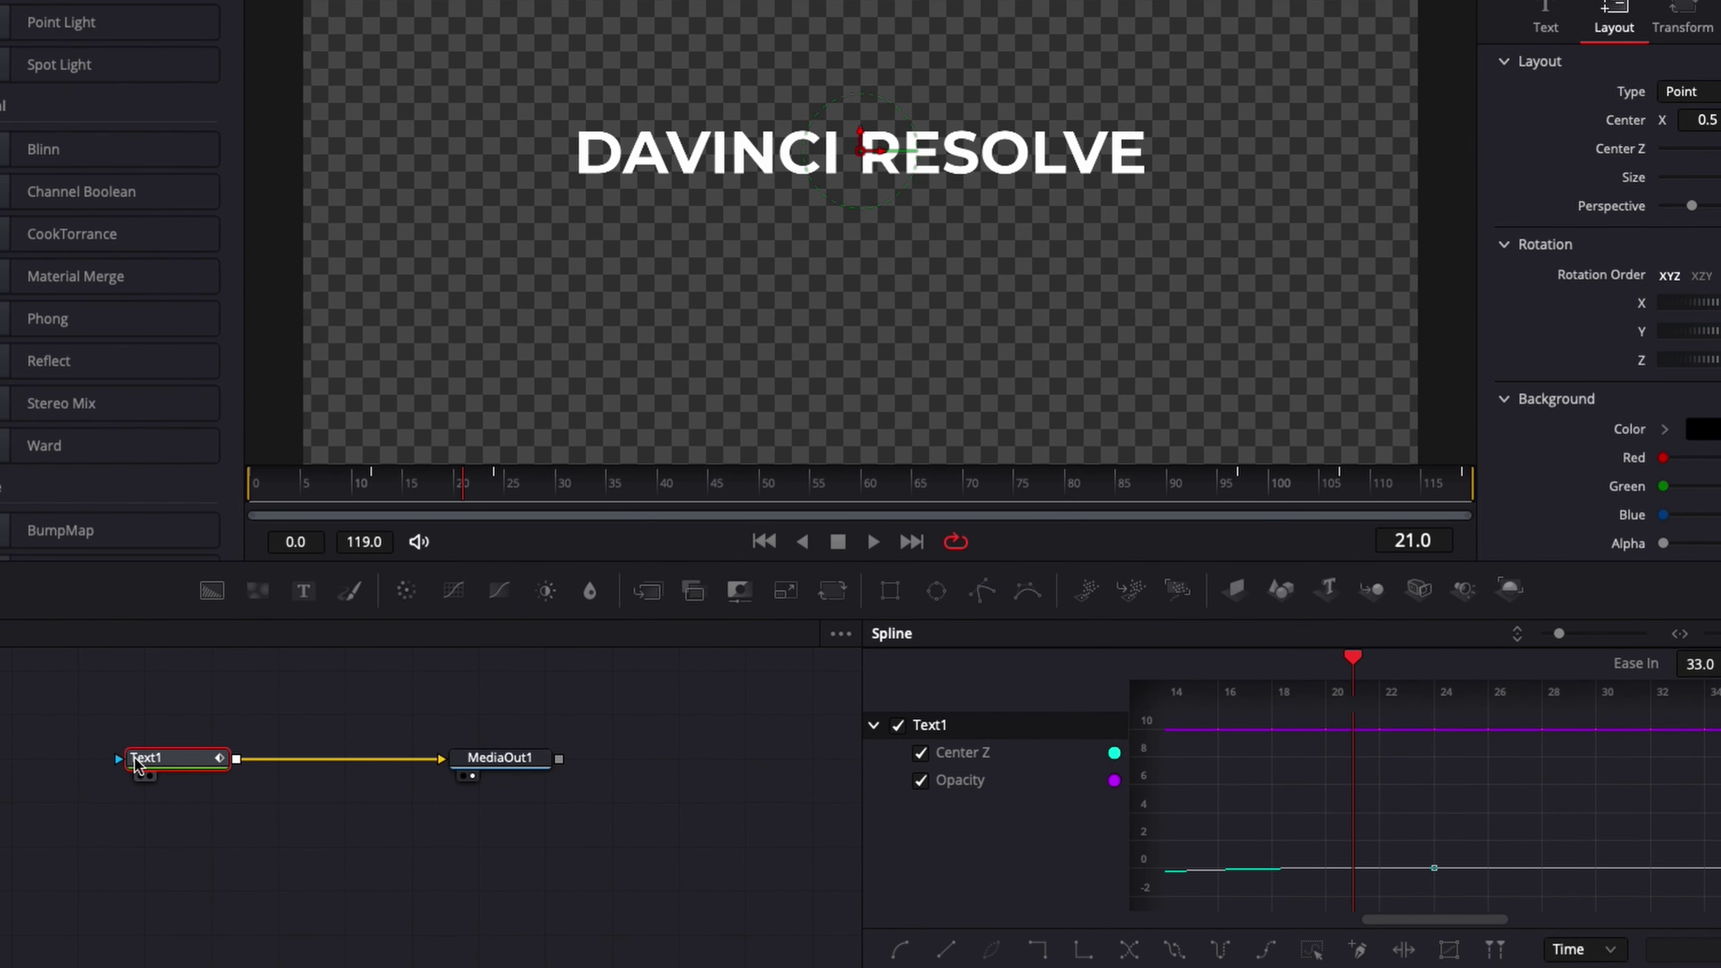
mouse_move(138, 764)
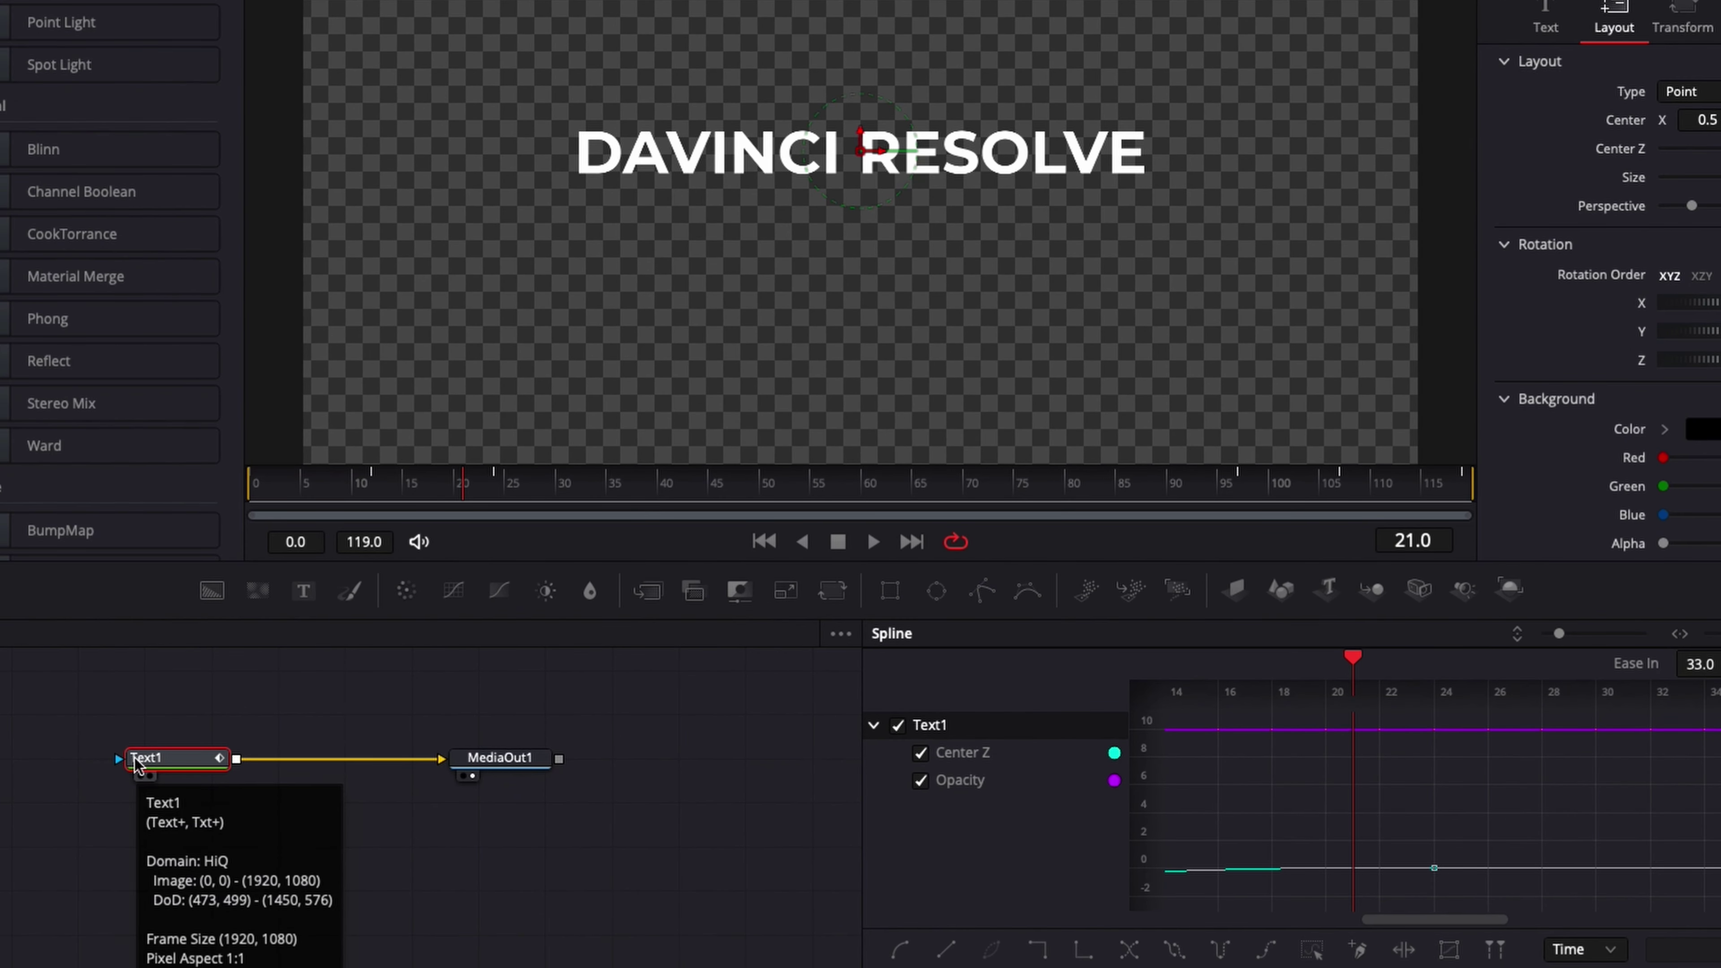
key("shift+space")
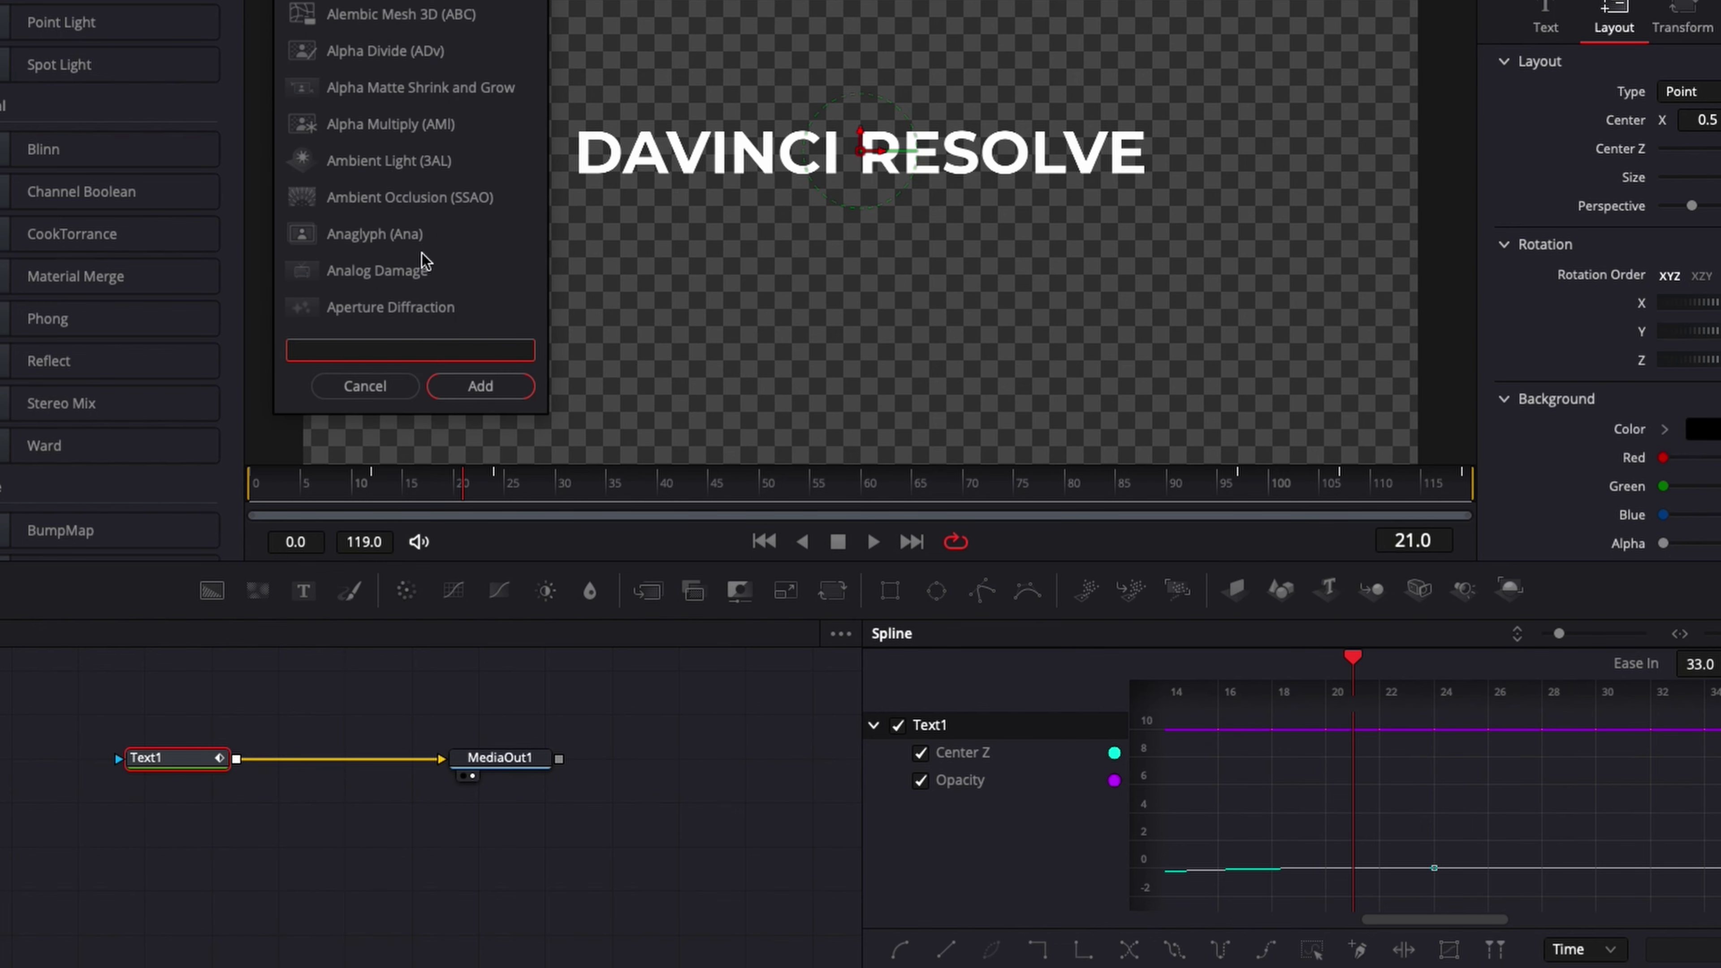
type("key")
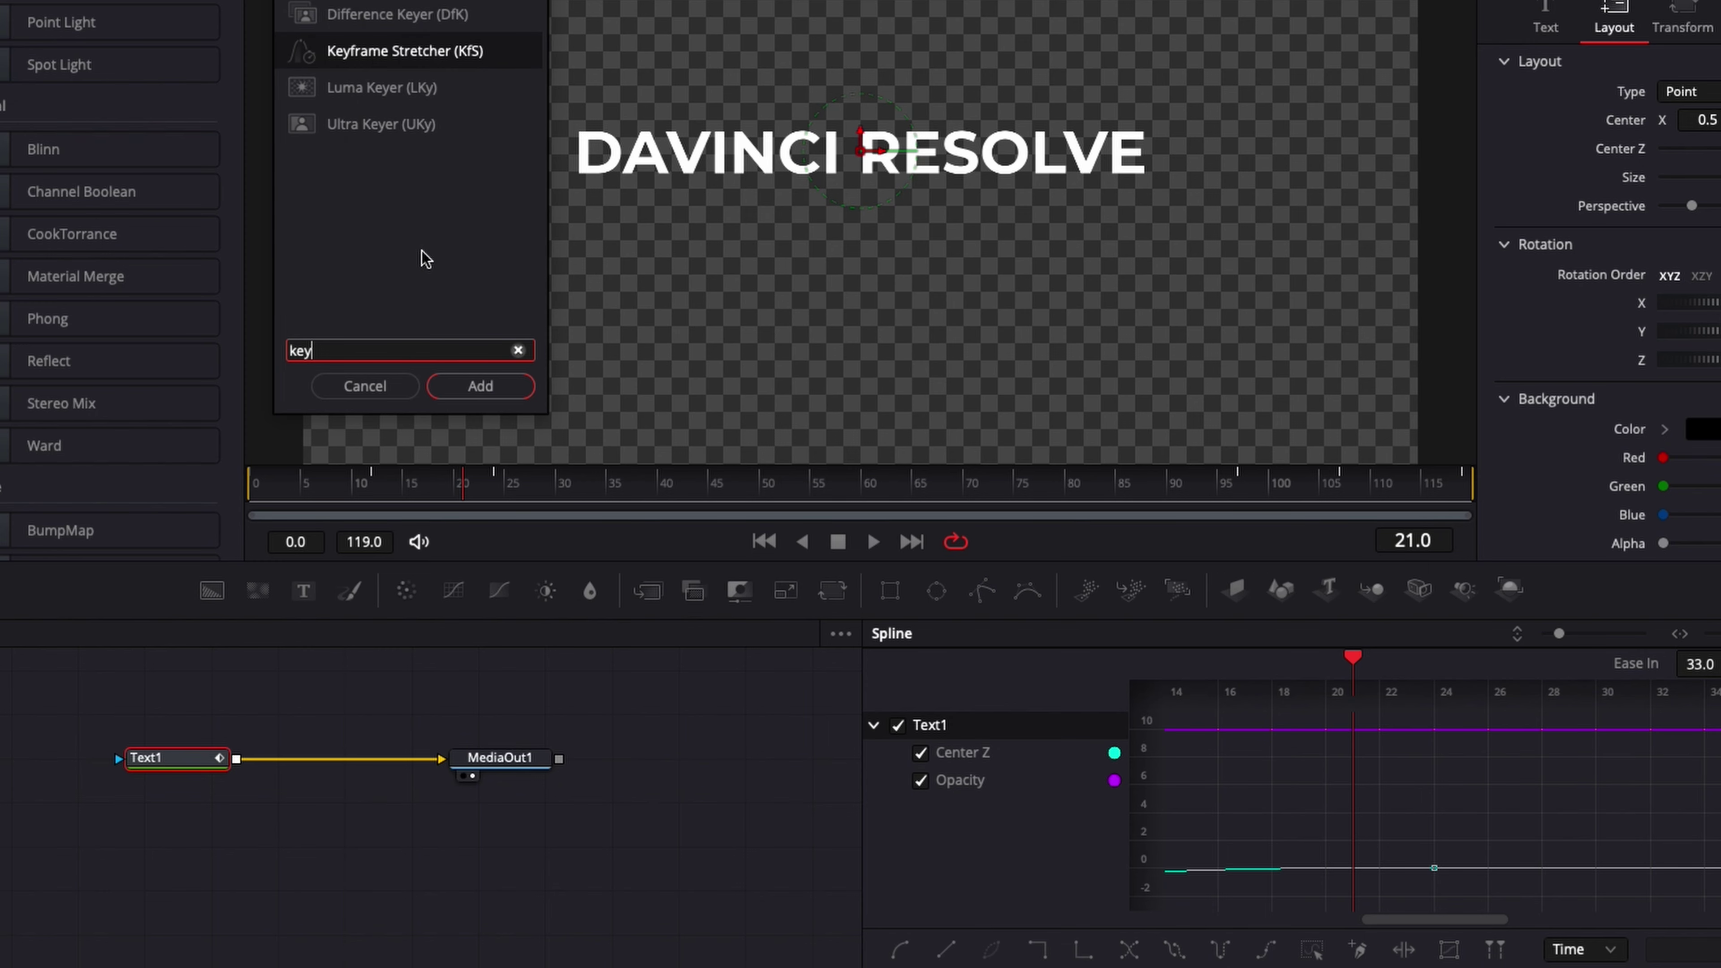
key("Return")
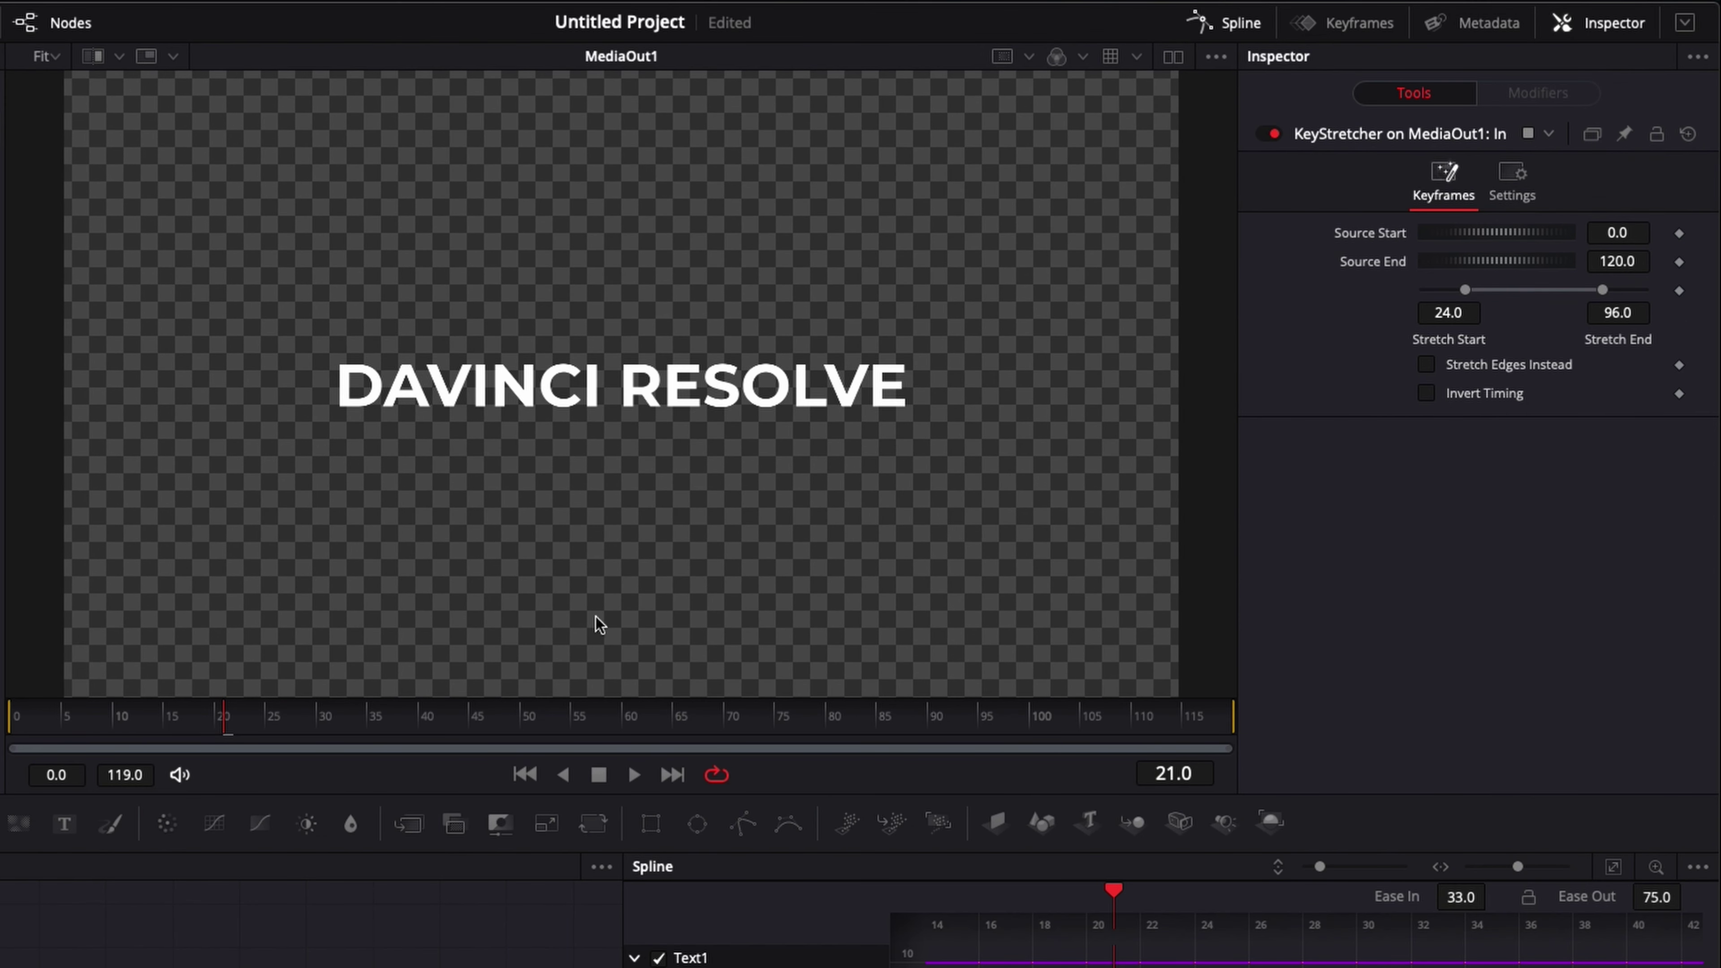
Step: Set the Keyframe Stretcher's Stretch Start to 25.0 and scrub through the composition's hold and outro frames
left_click(1219, 728)
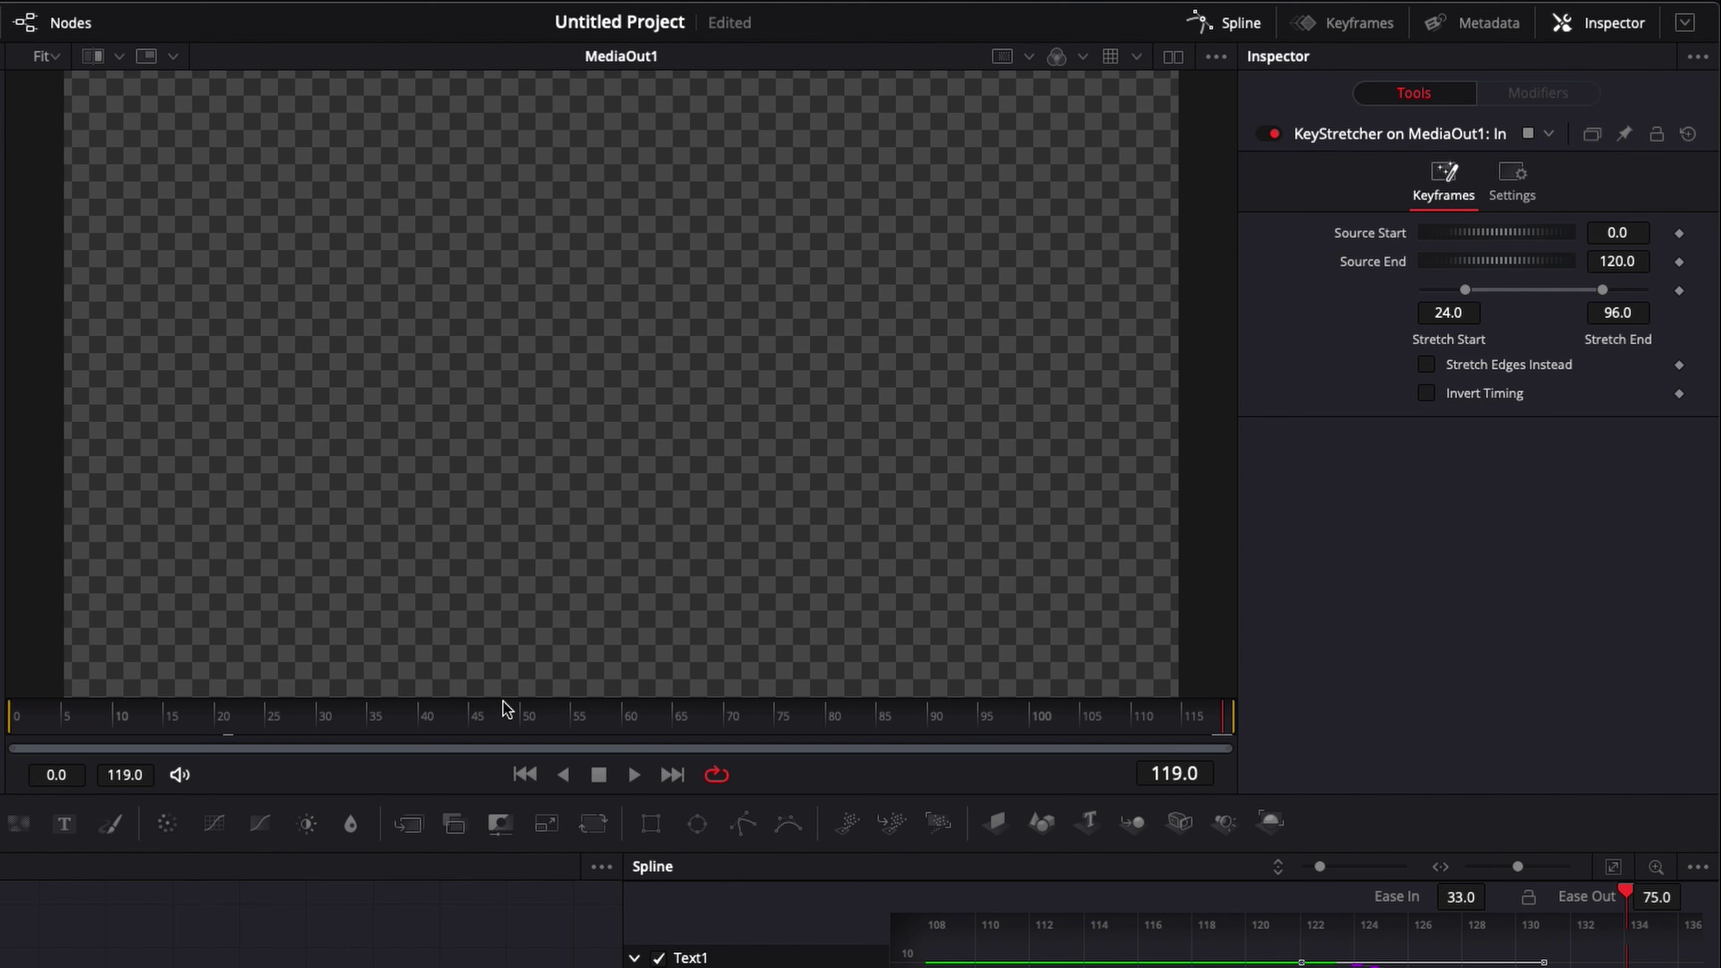
left_click(501, 721)
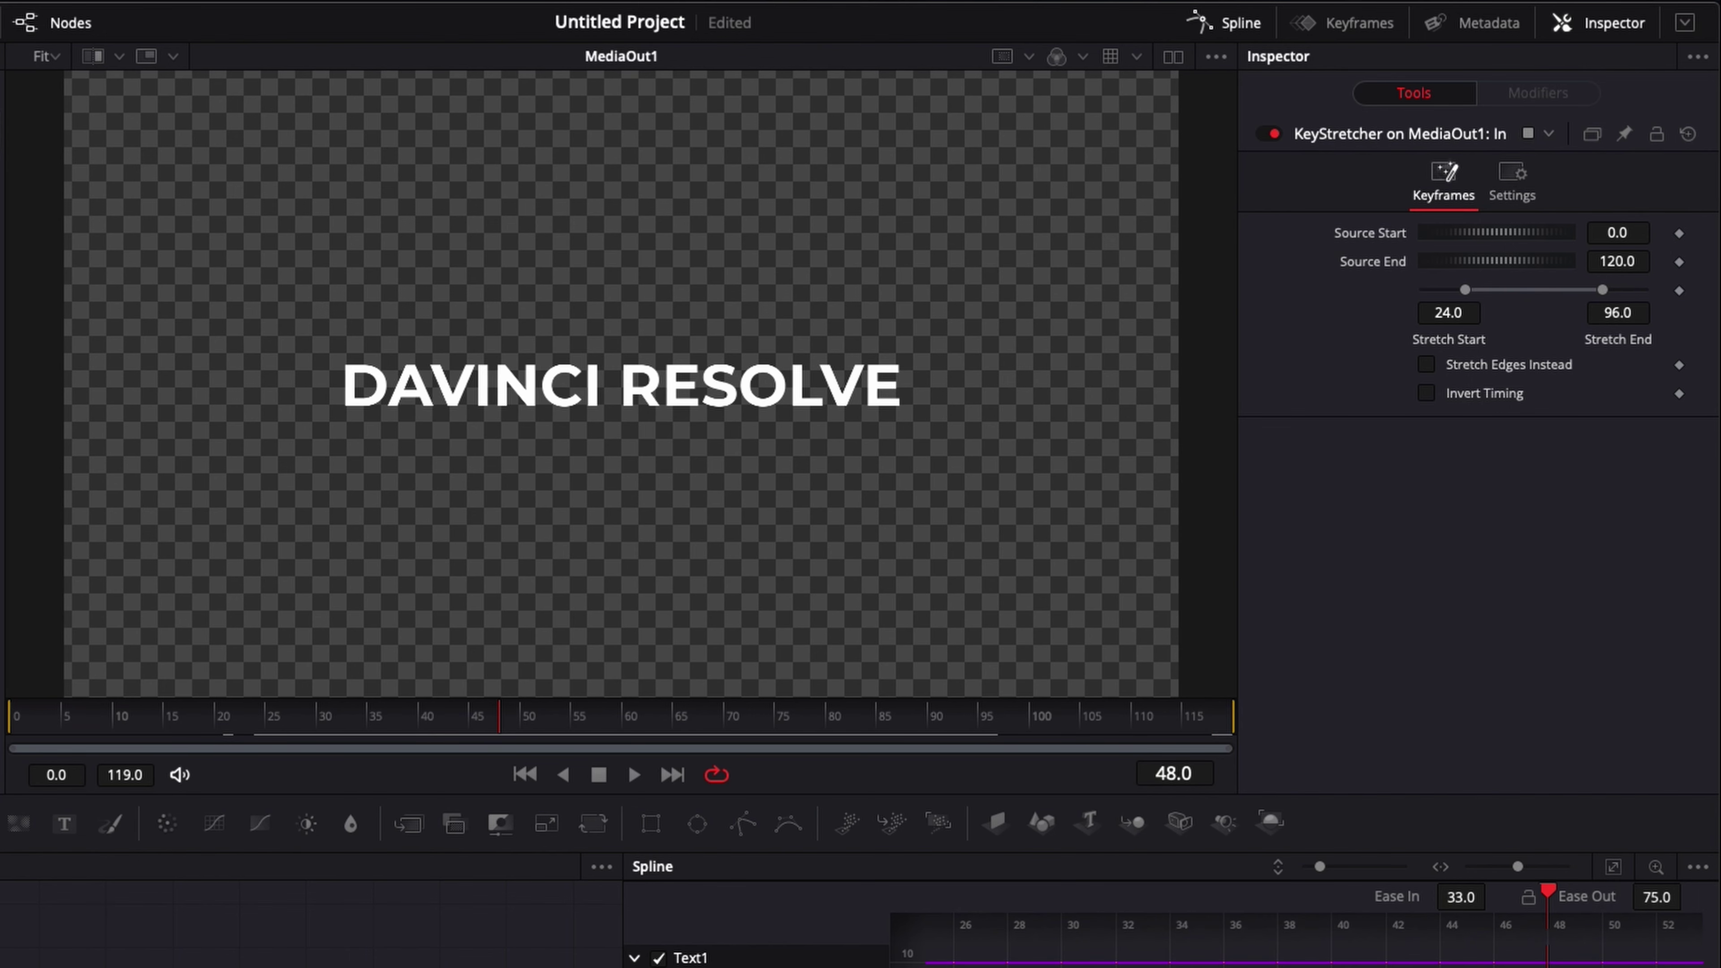
left_click(256, 727)
left_click_drag(254, 722, 268, 725)
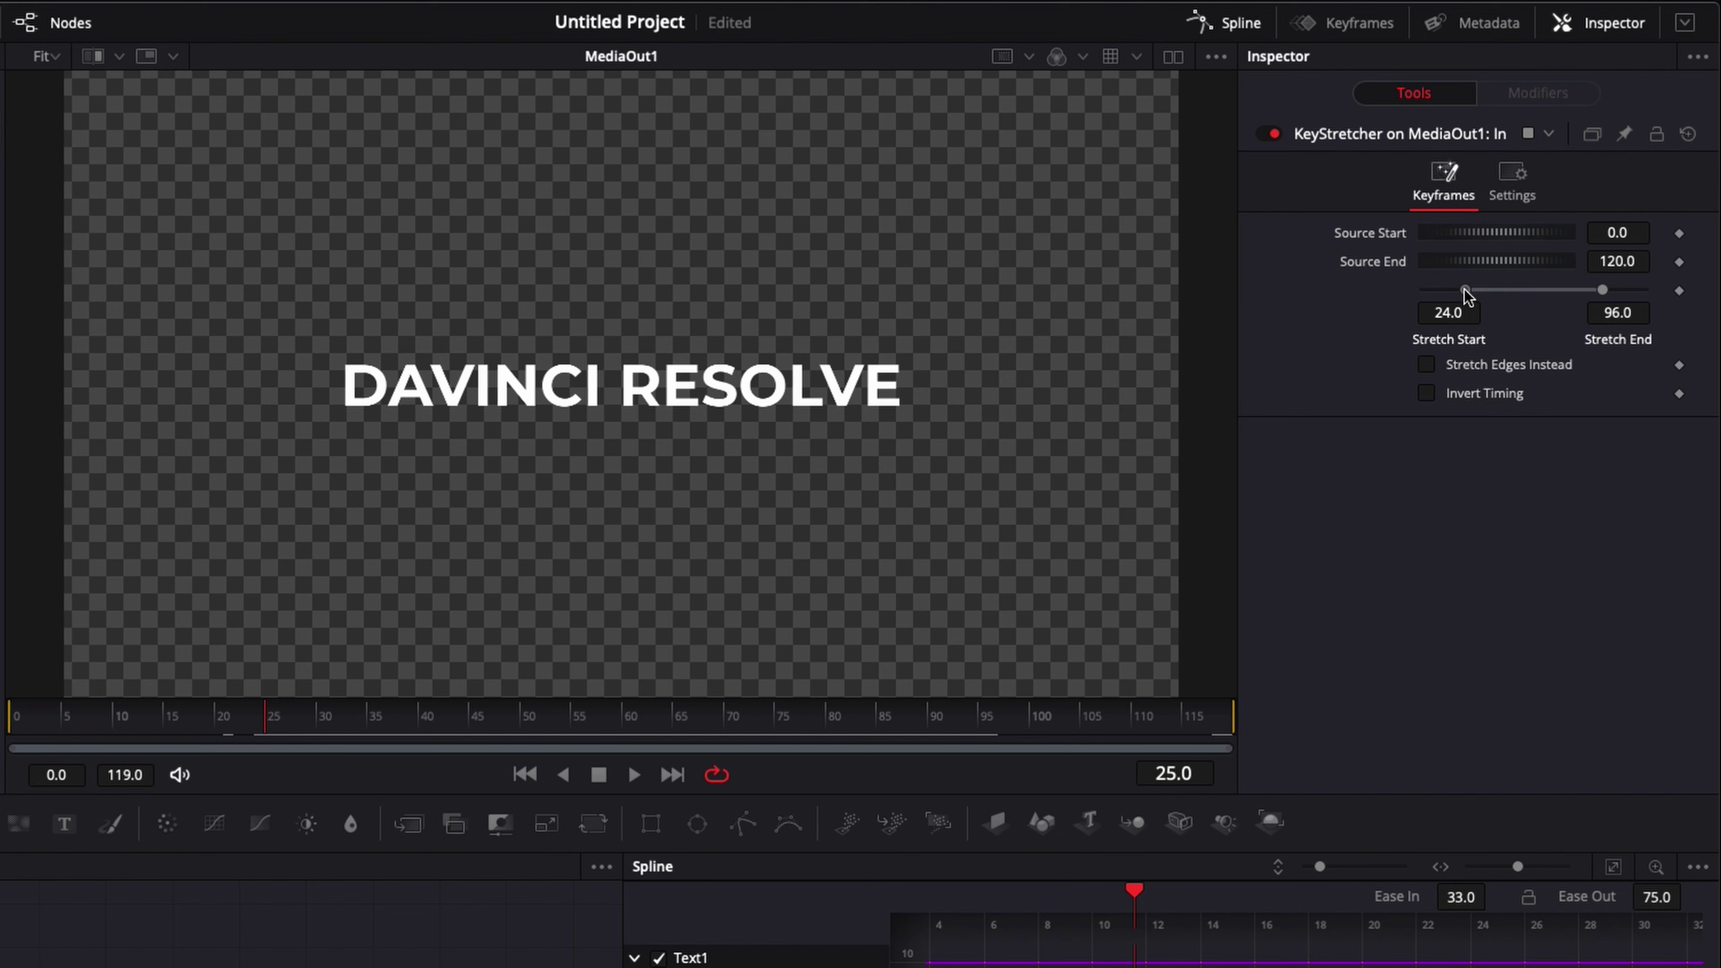
left_click(1430, 312)
type("25")
key("Return")
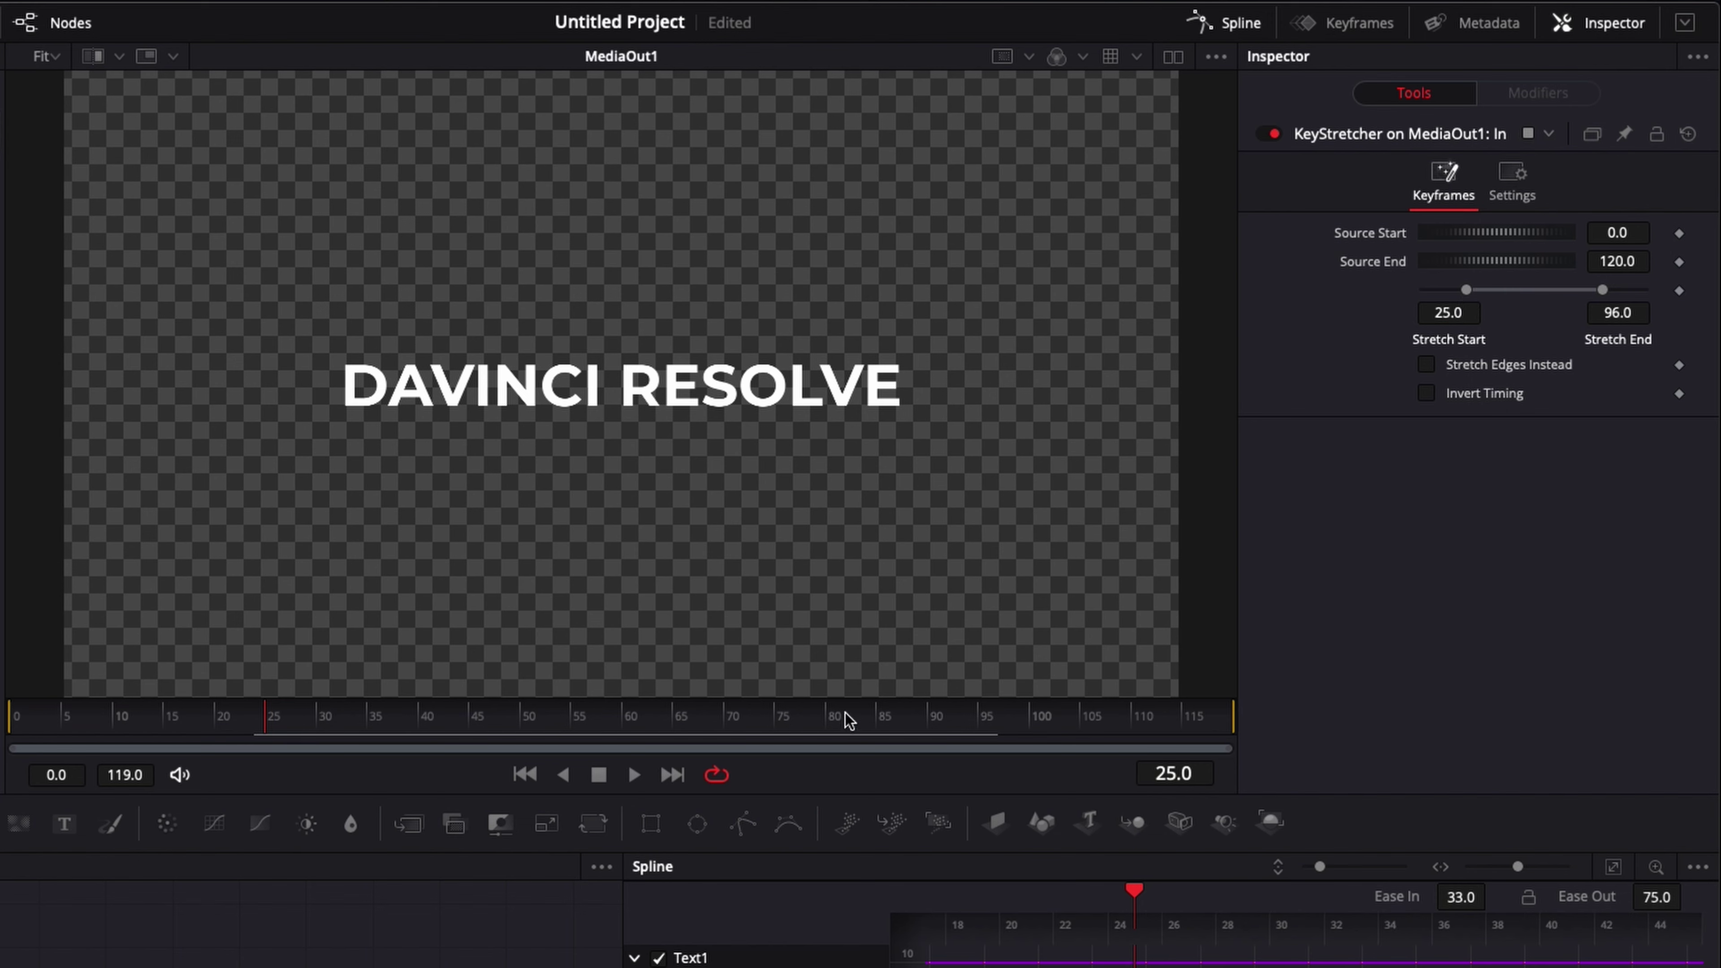
left_click_drag(851, 717, 1000, 718)
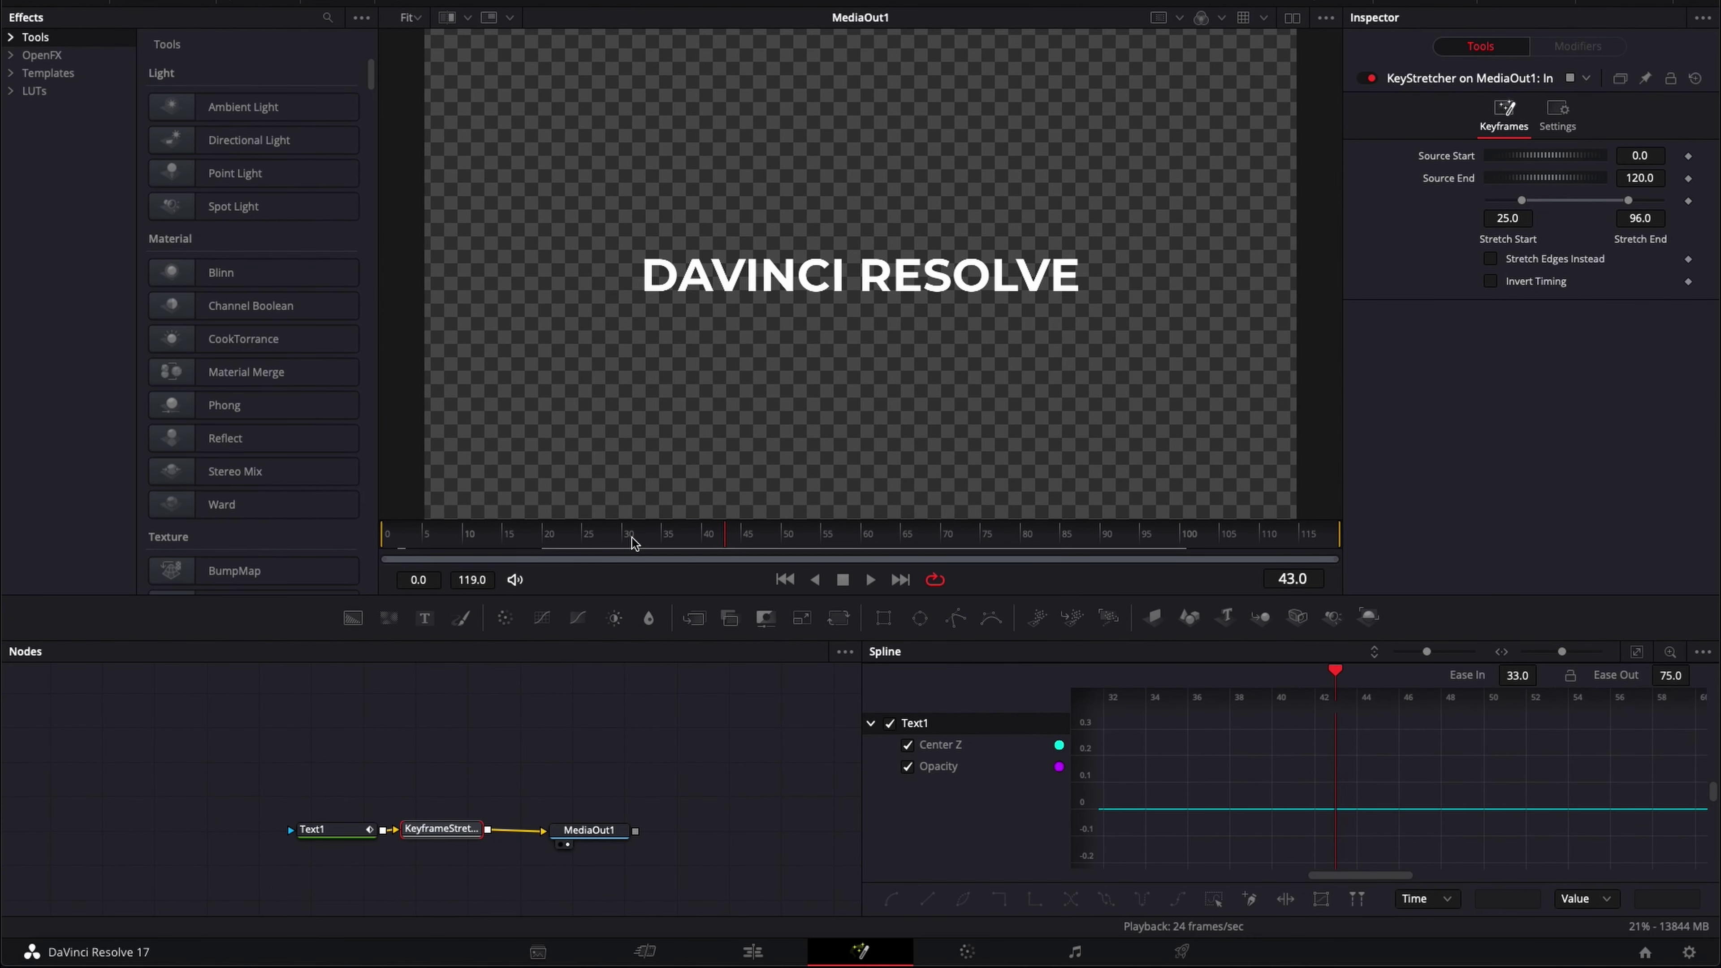
left_click_drag(633, 542, 1136, 536)
key("j")
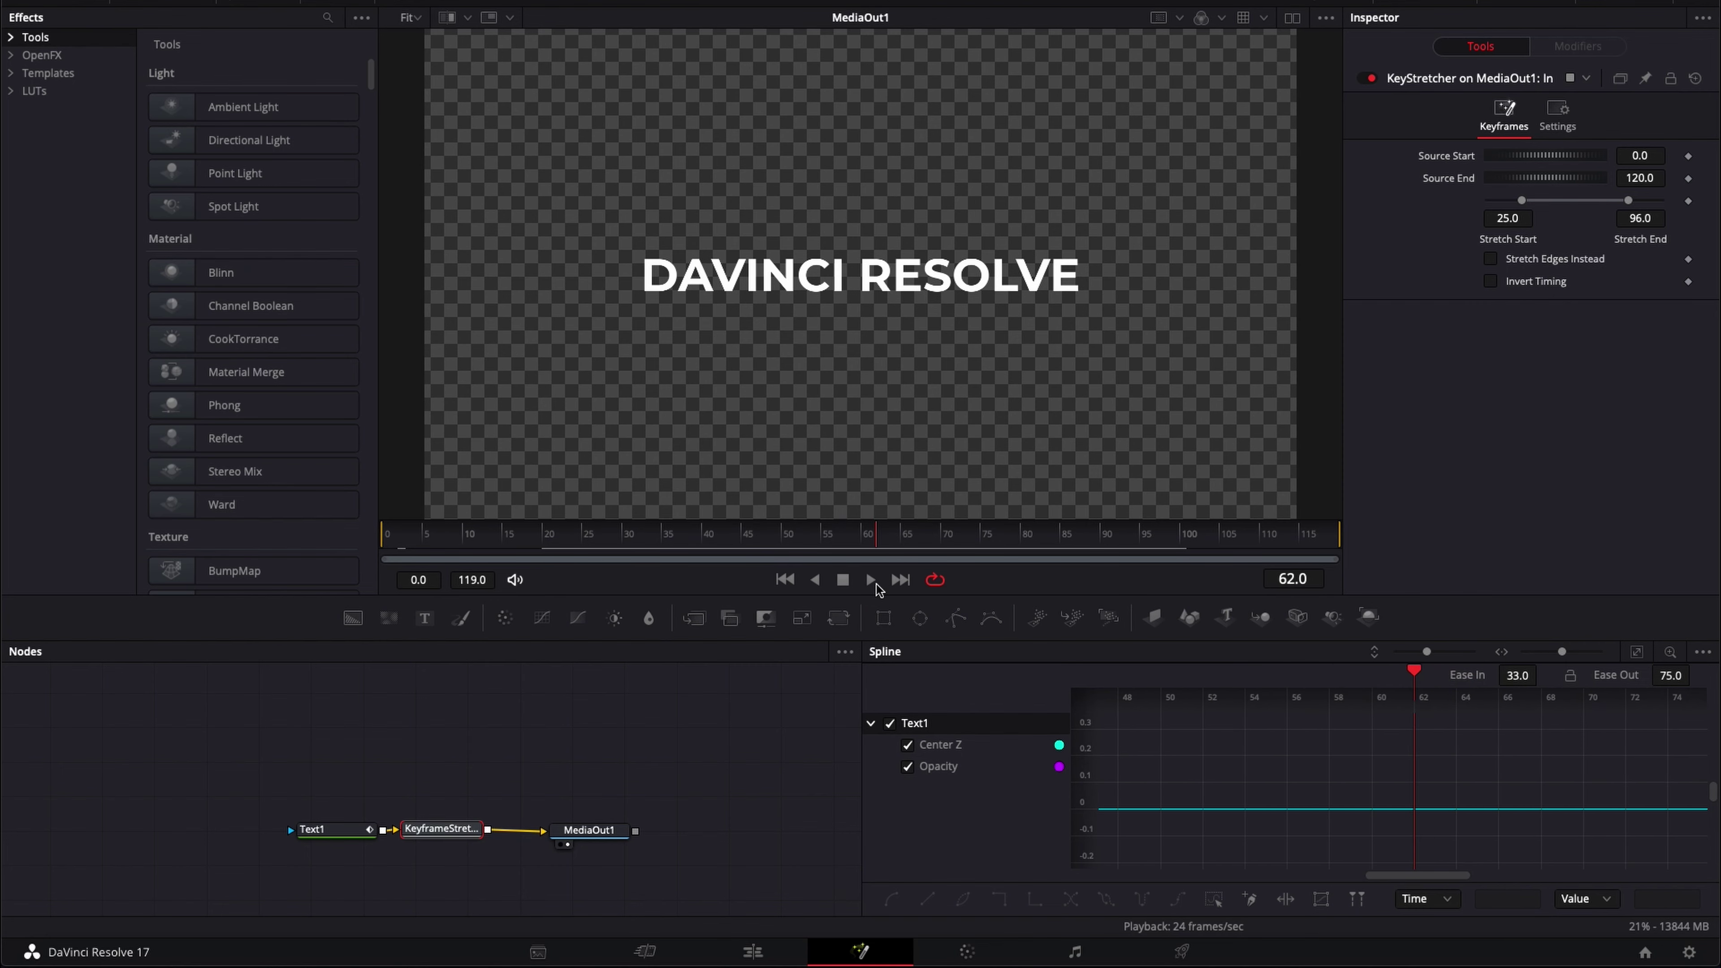
left_click_drag(871, 540, 1246, 540)
Step: Extend the Fusion Composition clip to 00:00:23:22 on the Edit page timeline and play back its intro and outro
left_click(765, 952)
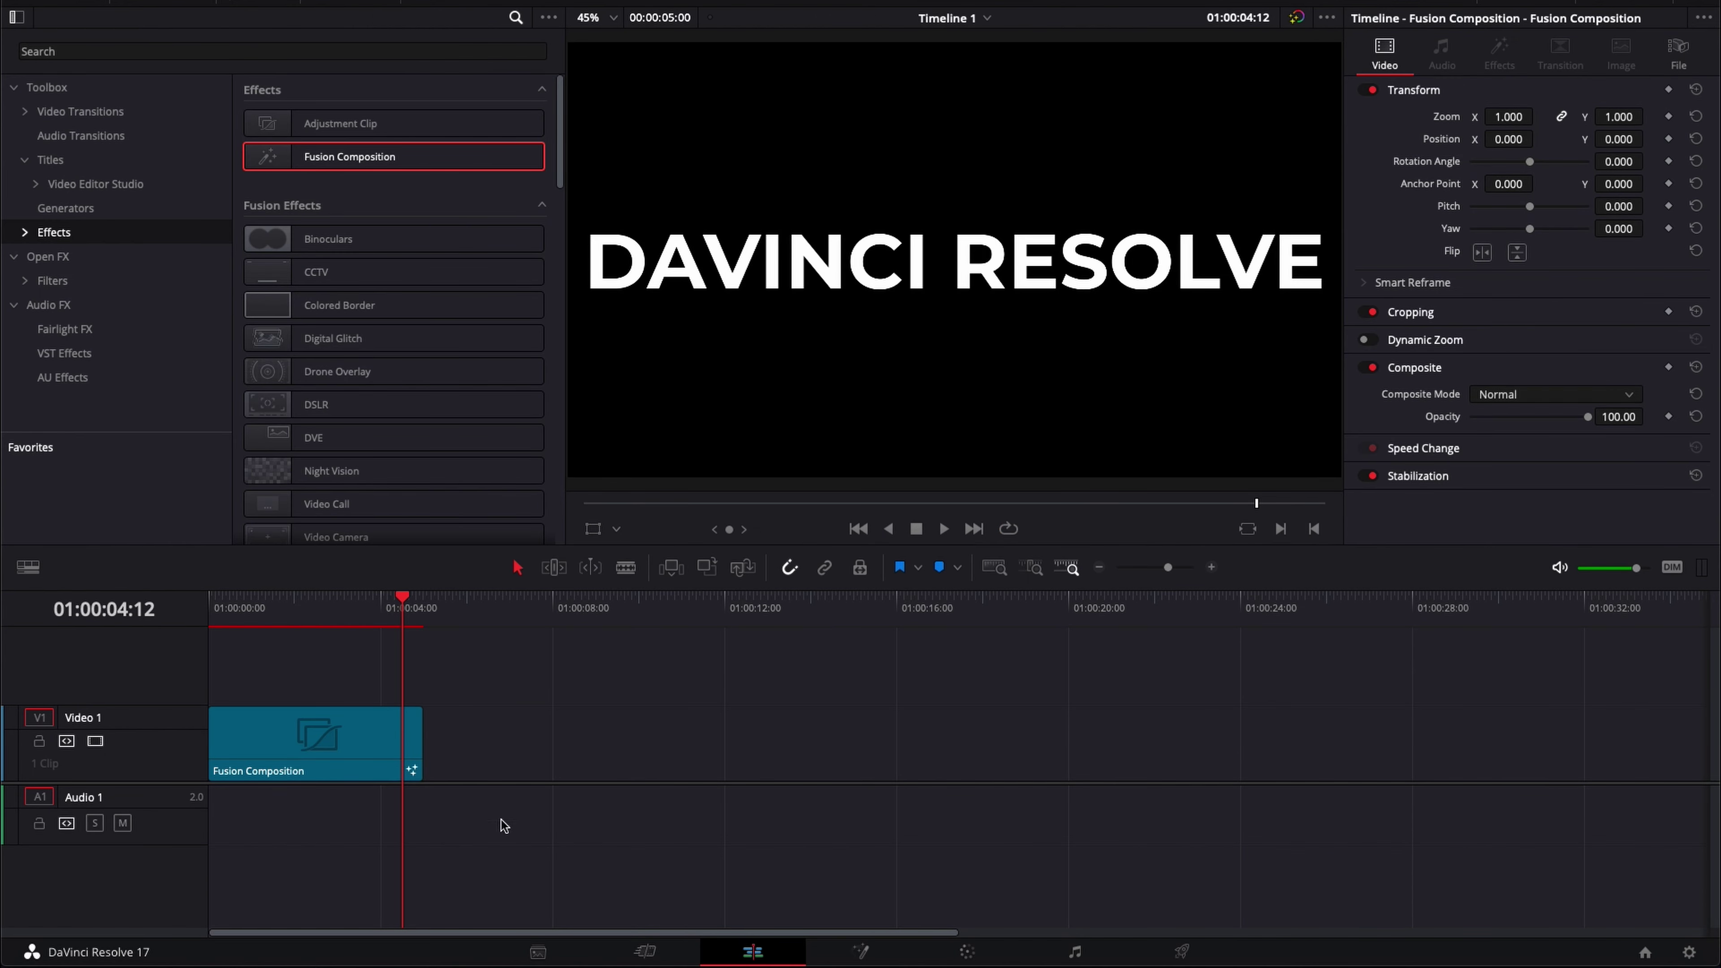
left_click_drag(414, 733, 1225, 717)
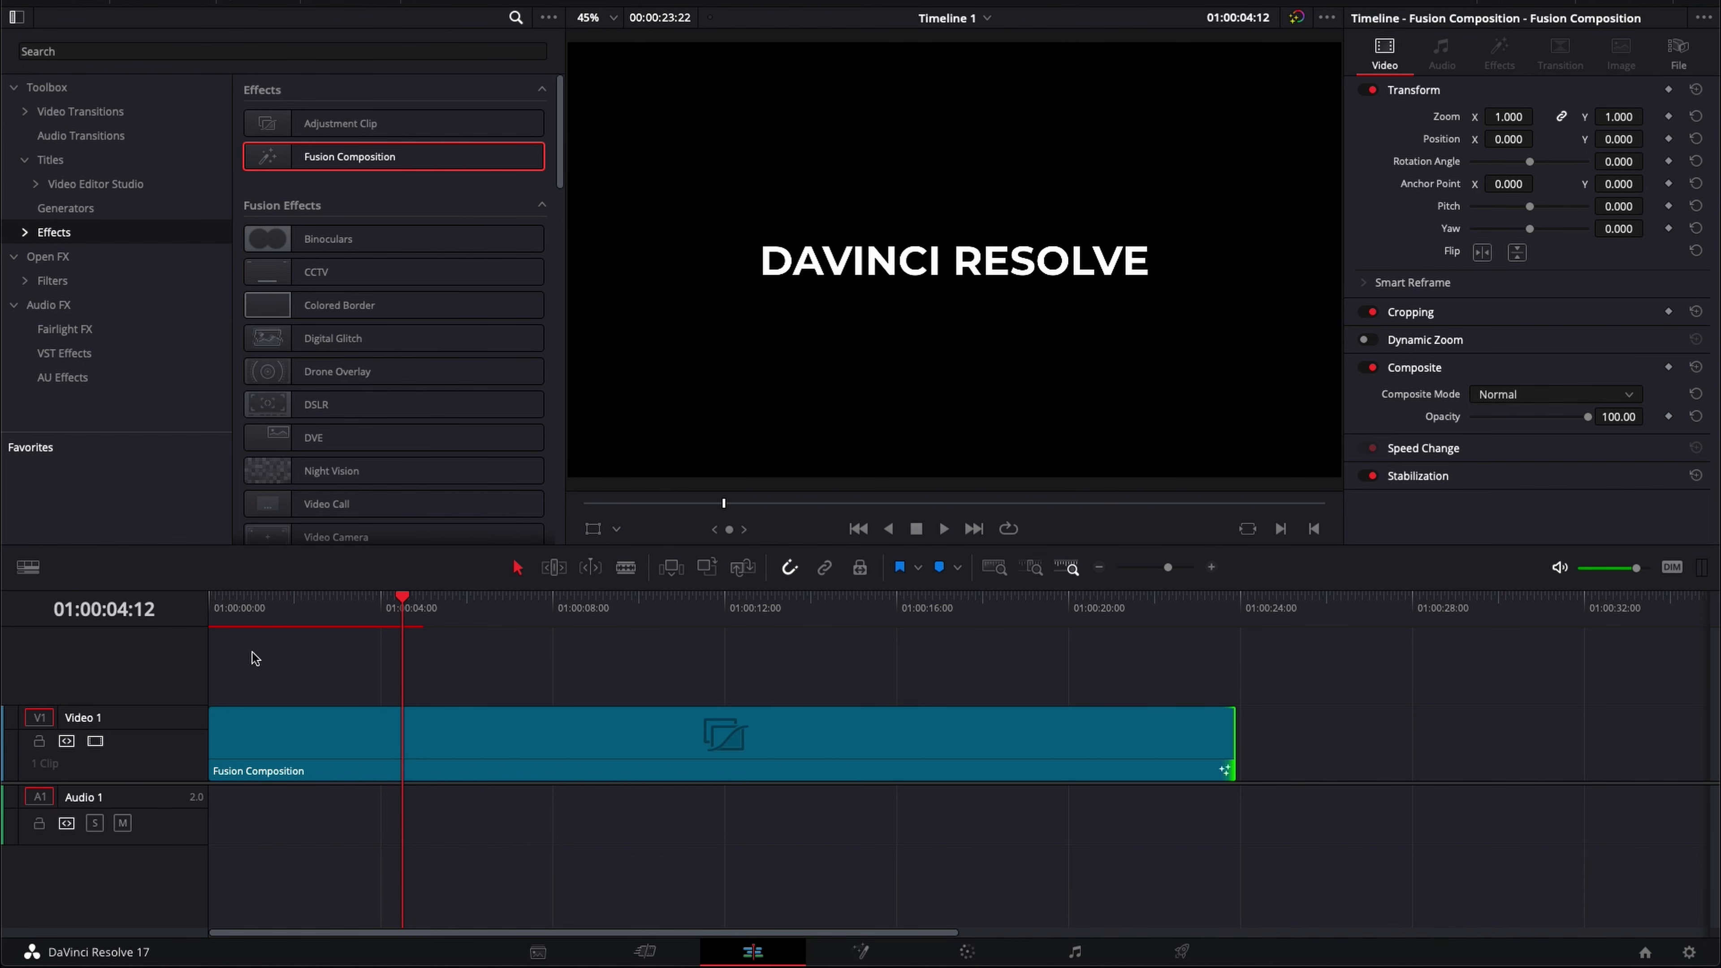
left_click(220, 609)
key("space")
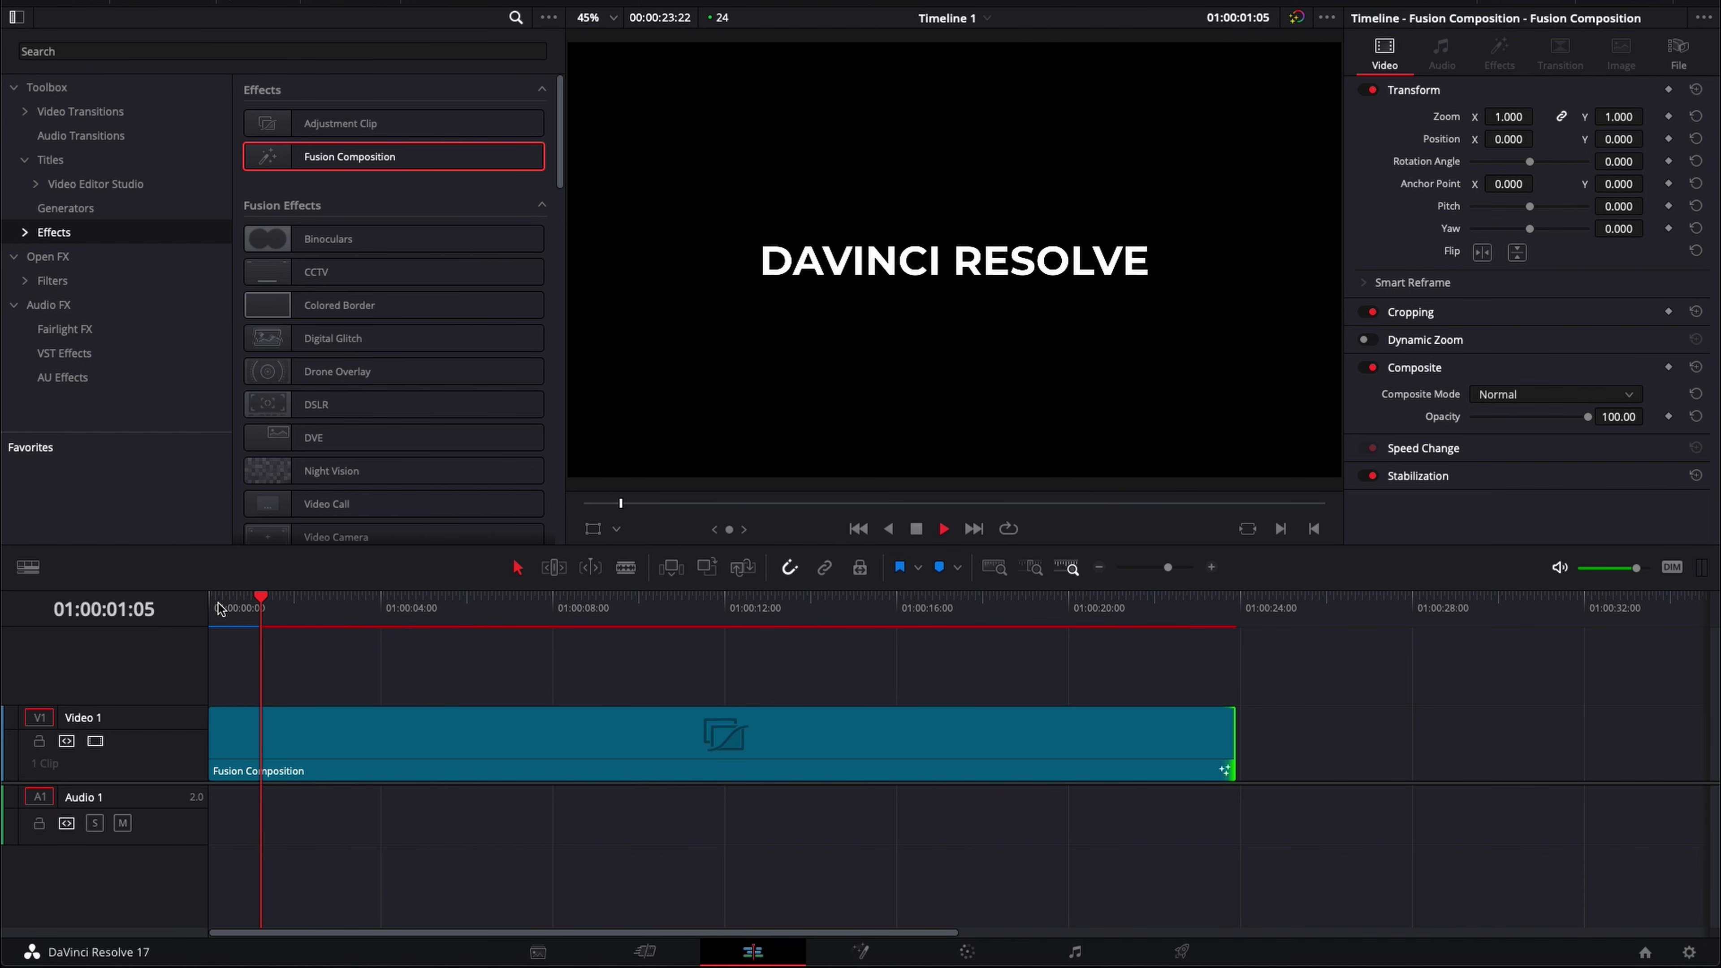
left_click_drag(285, 603, 1142, 656)
left_click(1189, 610)
key("space")
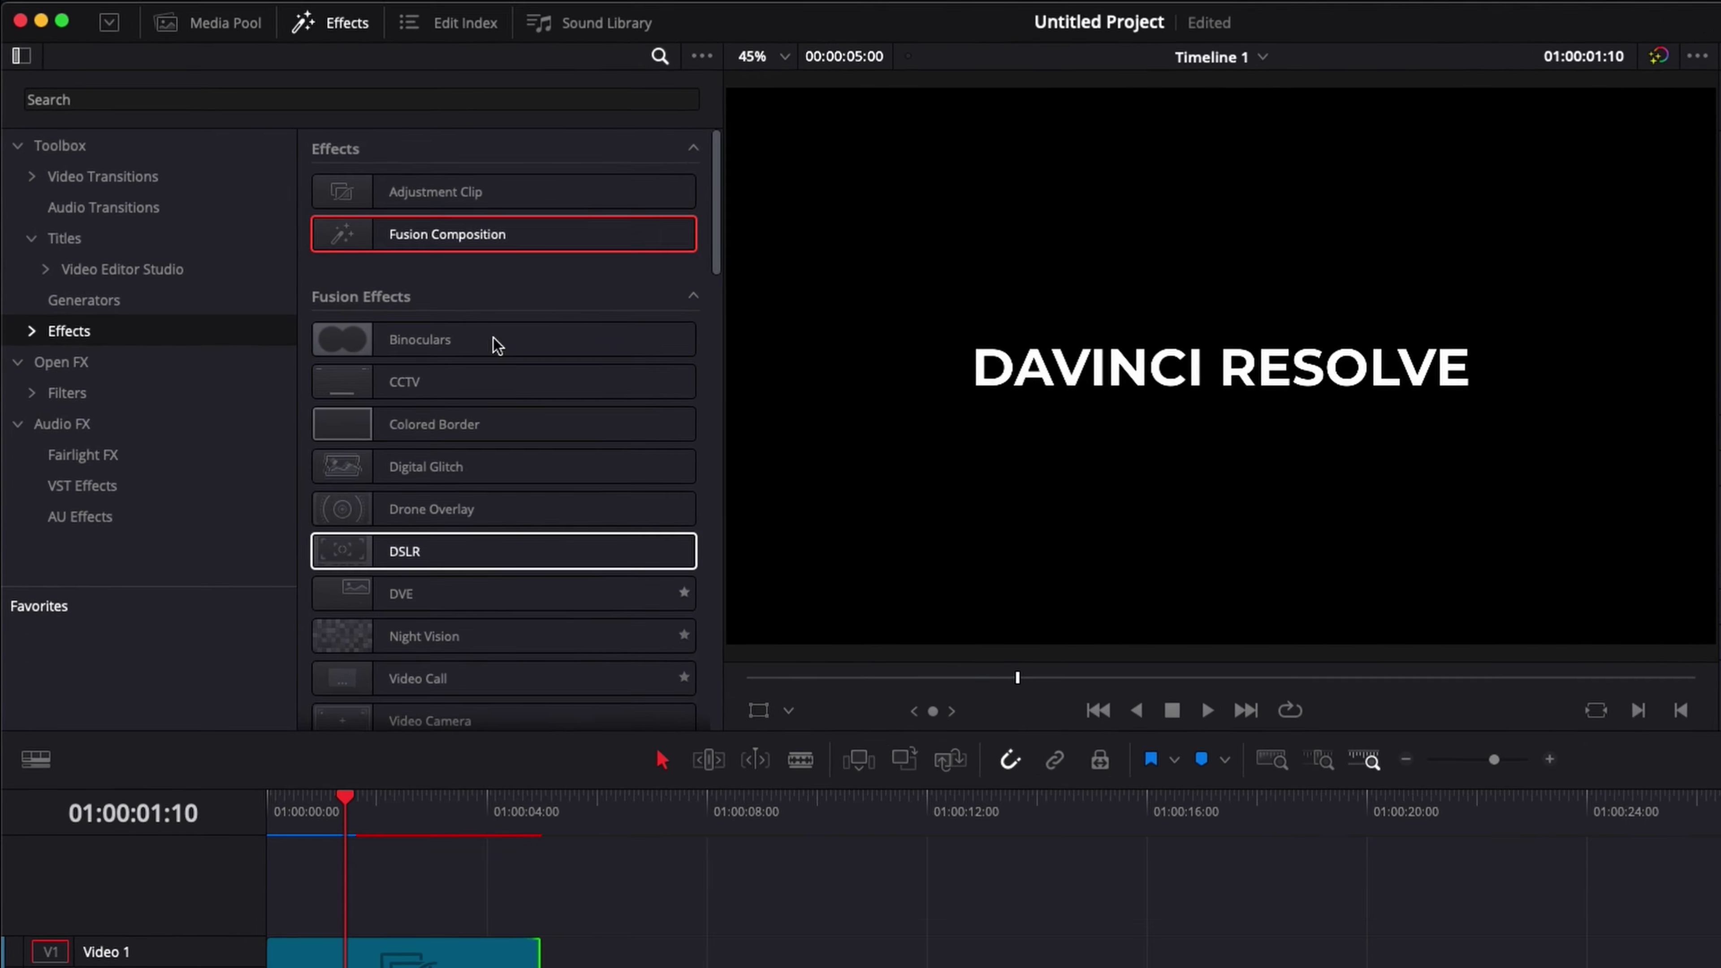
Step: Add a second Fusion Composition directly after the first clip on Video 1 and open it on the Fusion page
left_click_drag(451, 234, 566, 967)
left_click_drag(442, 759, 437, 754)
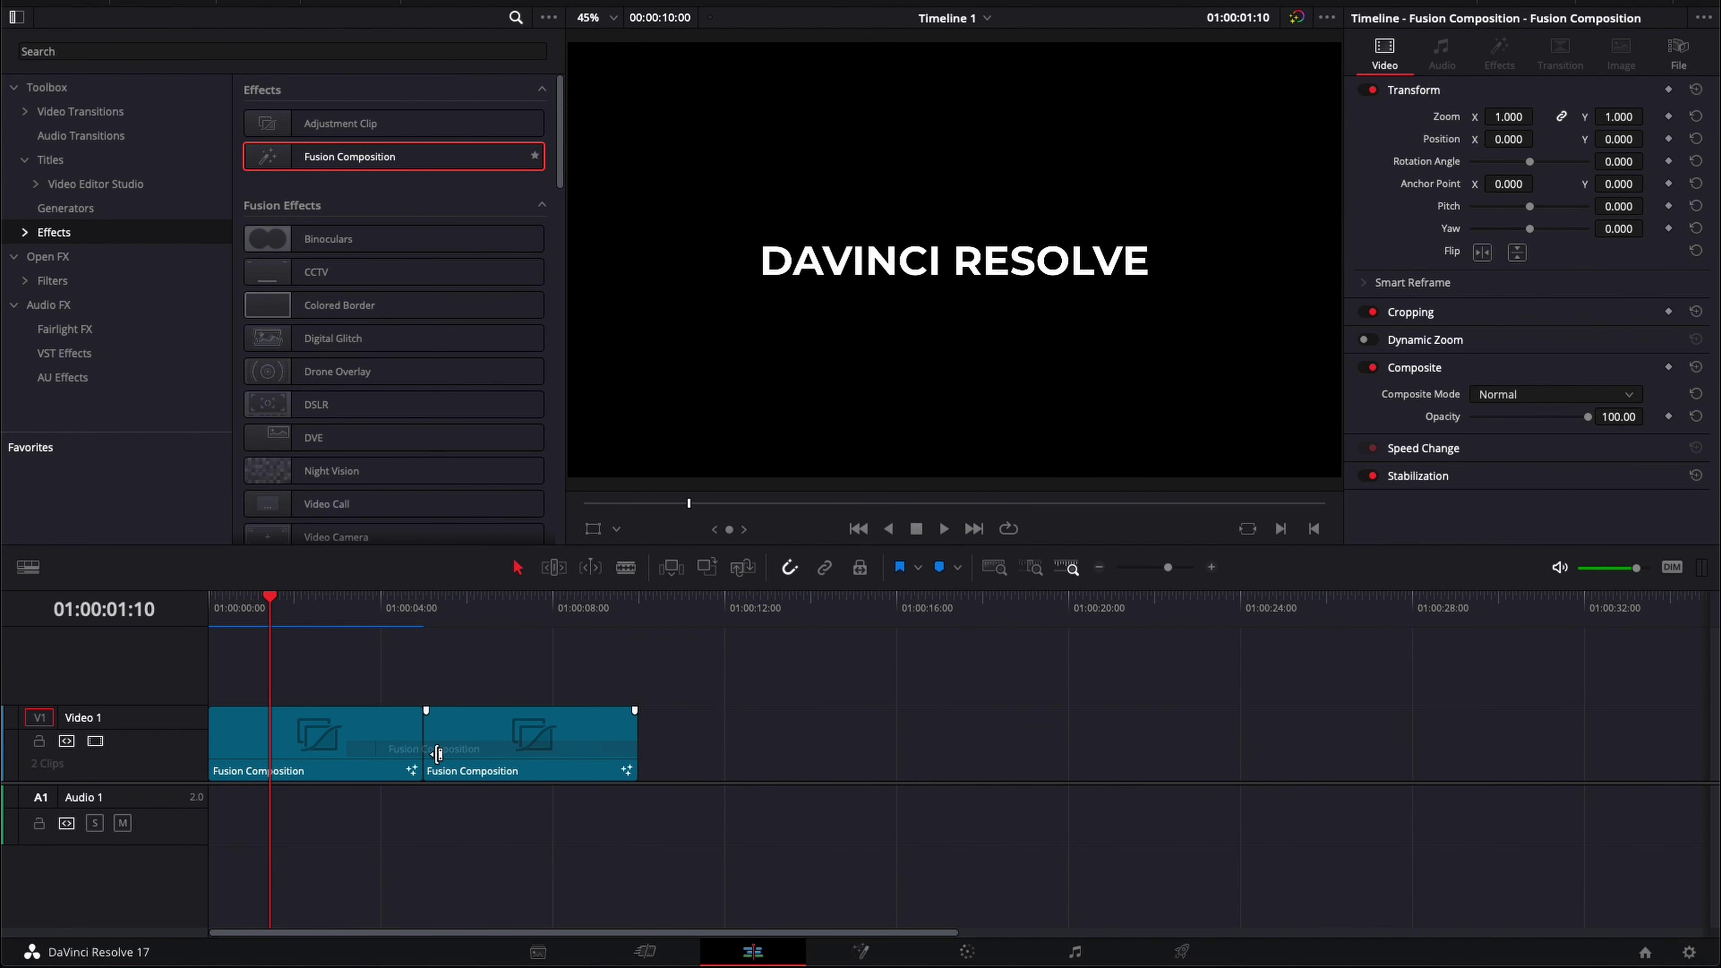
left_click(522, 614)
left_click(523, 732)
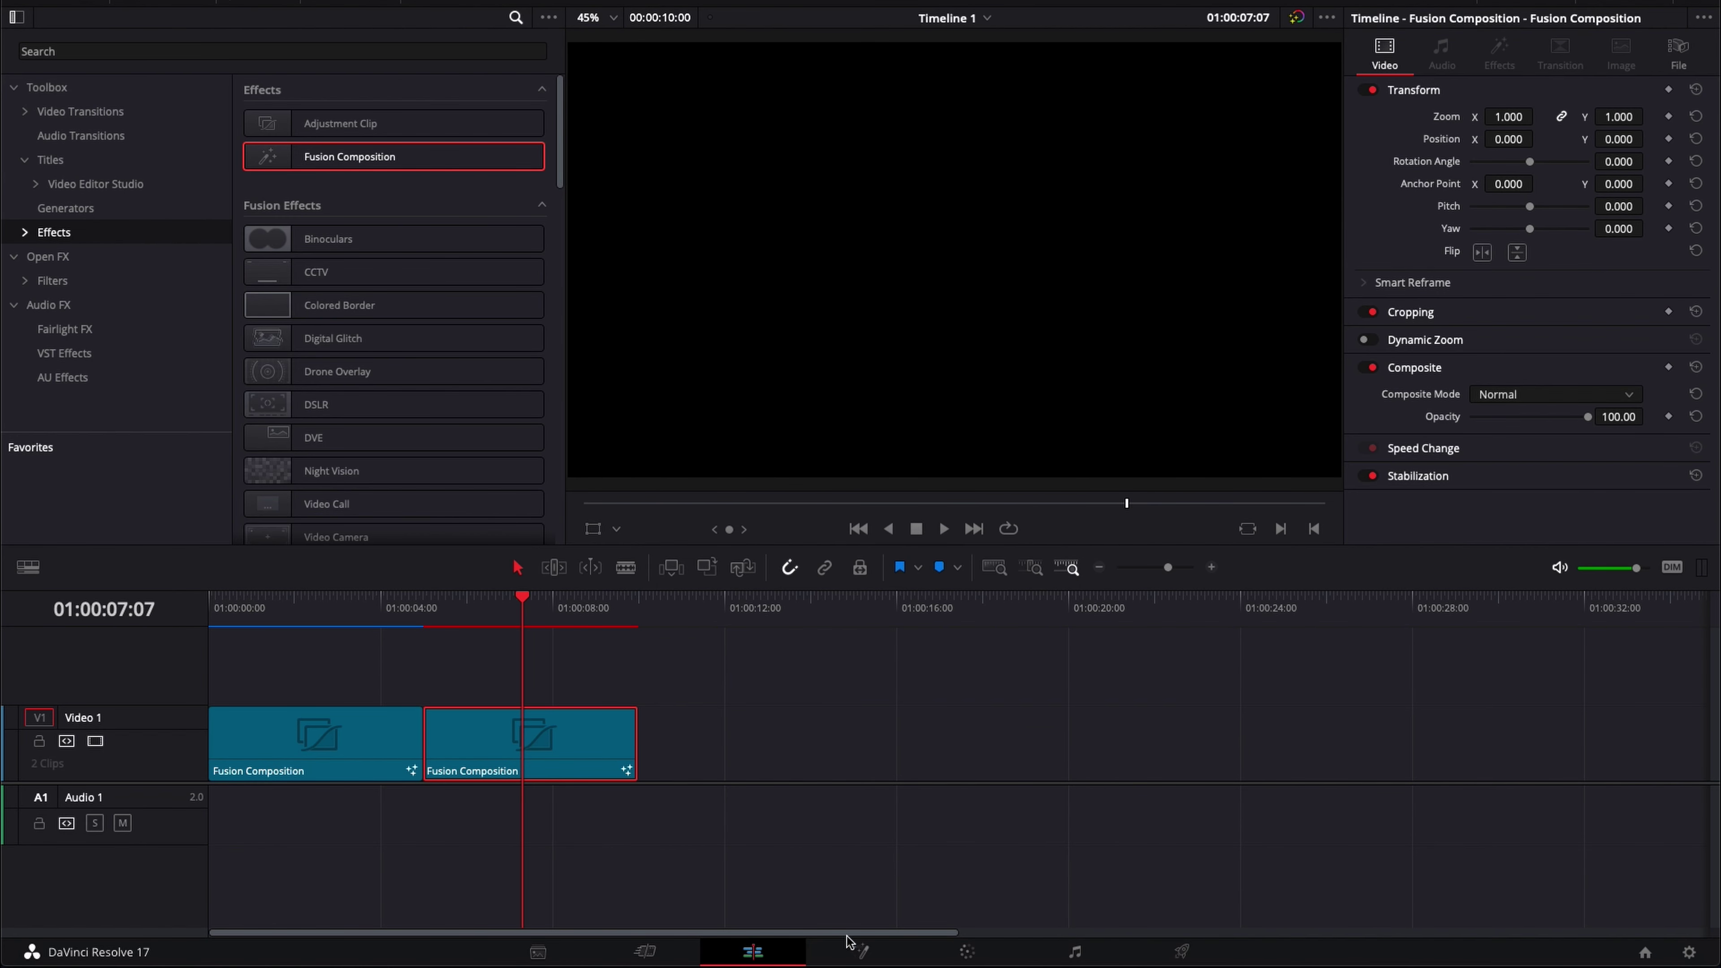
left_click(860, 951)
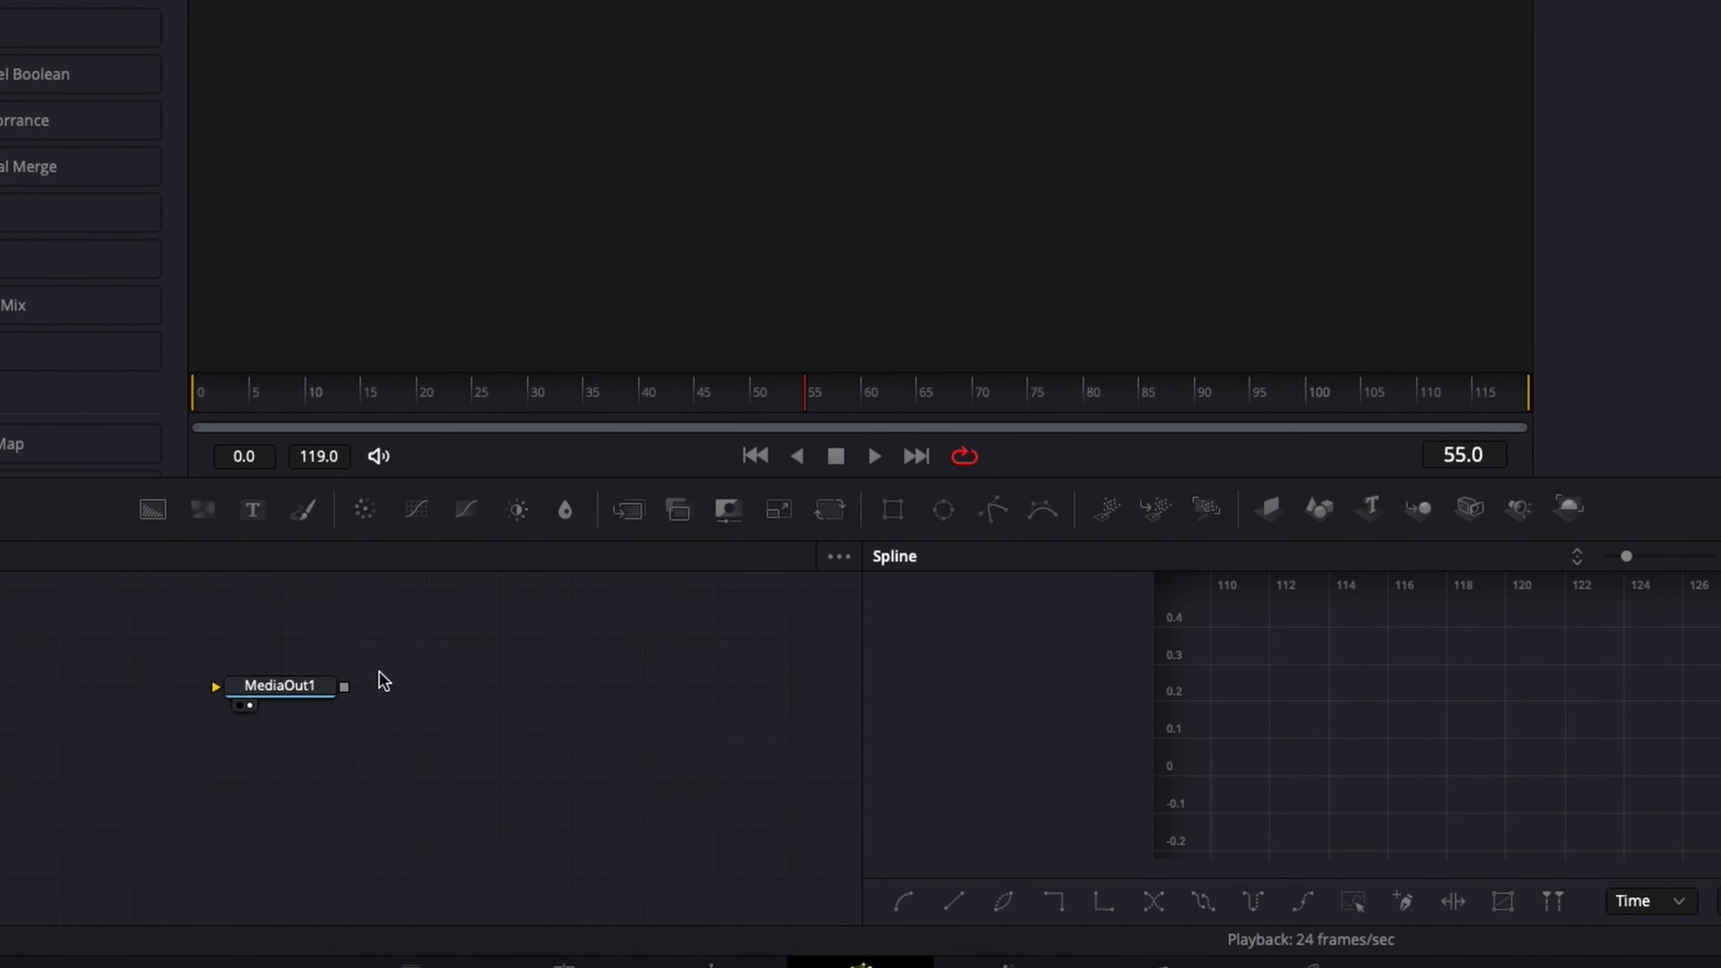
Step: Add a Text+ node connected to MediaOut1 and enter the text DAVINCI RESOLVE
left_click_drag(454, 743, 682, 750)
left_click_drag(234, 512, 532, 698)
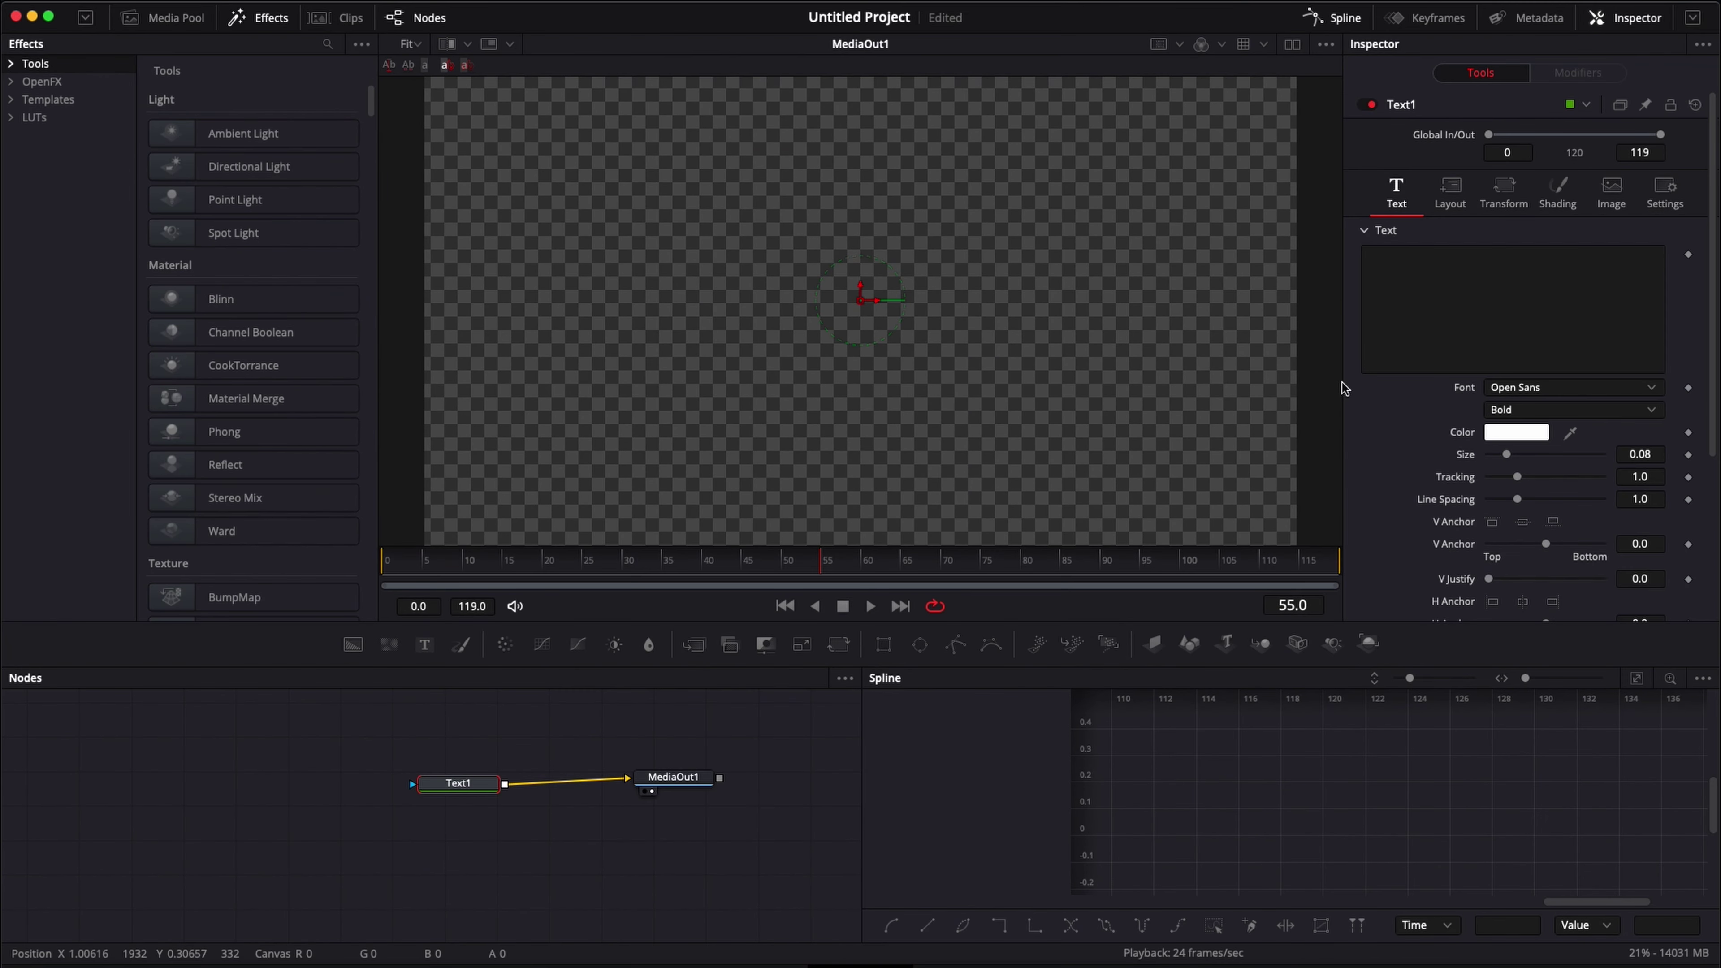
left_click(1550, 185)
type("DAVINC")
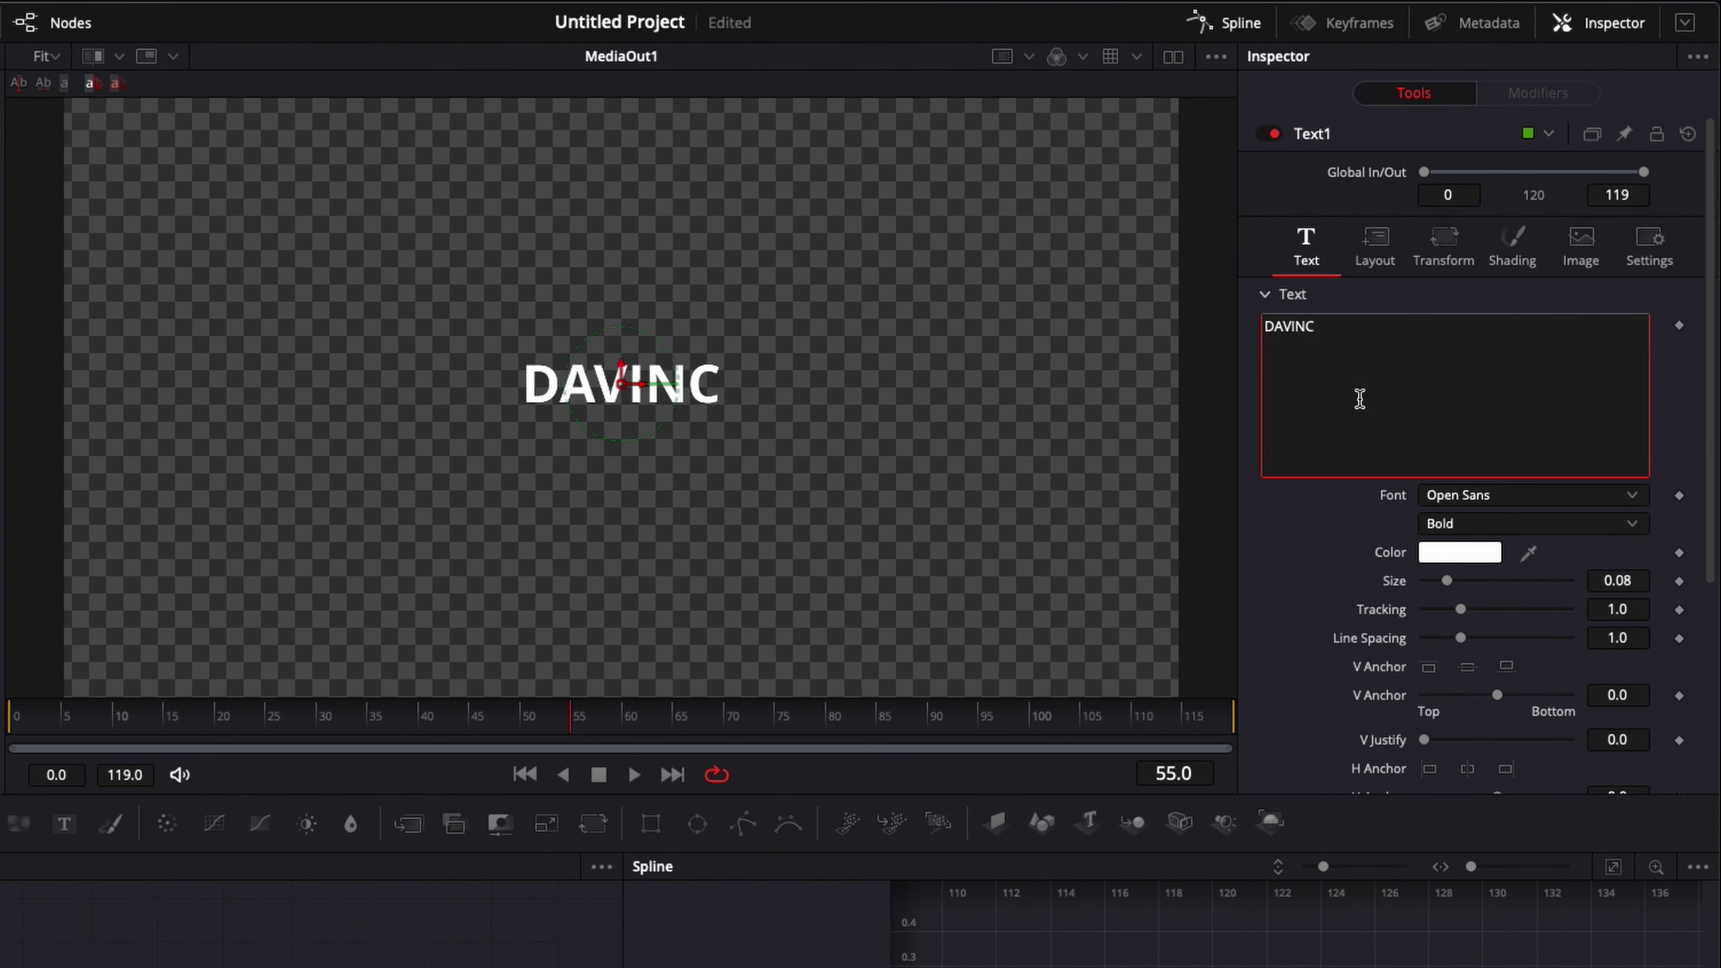
type("I RESOLVE")
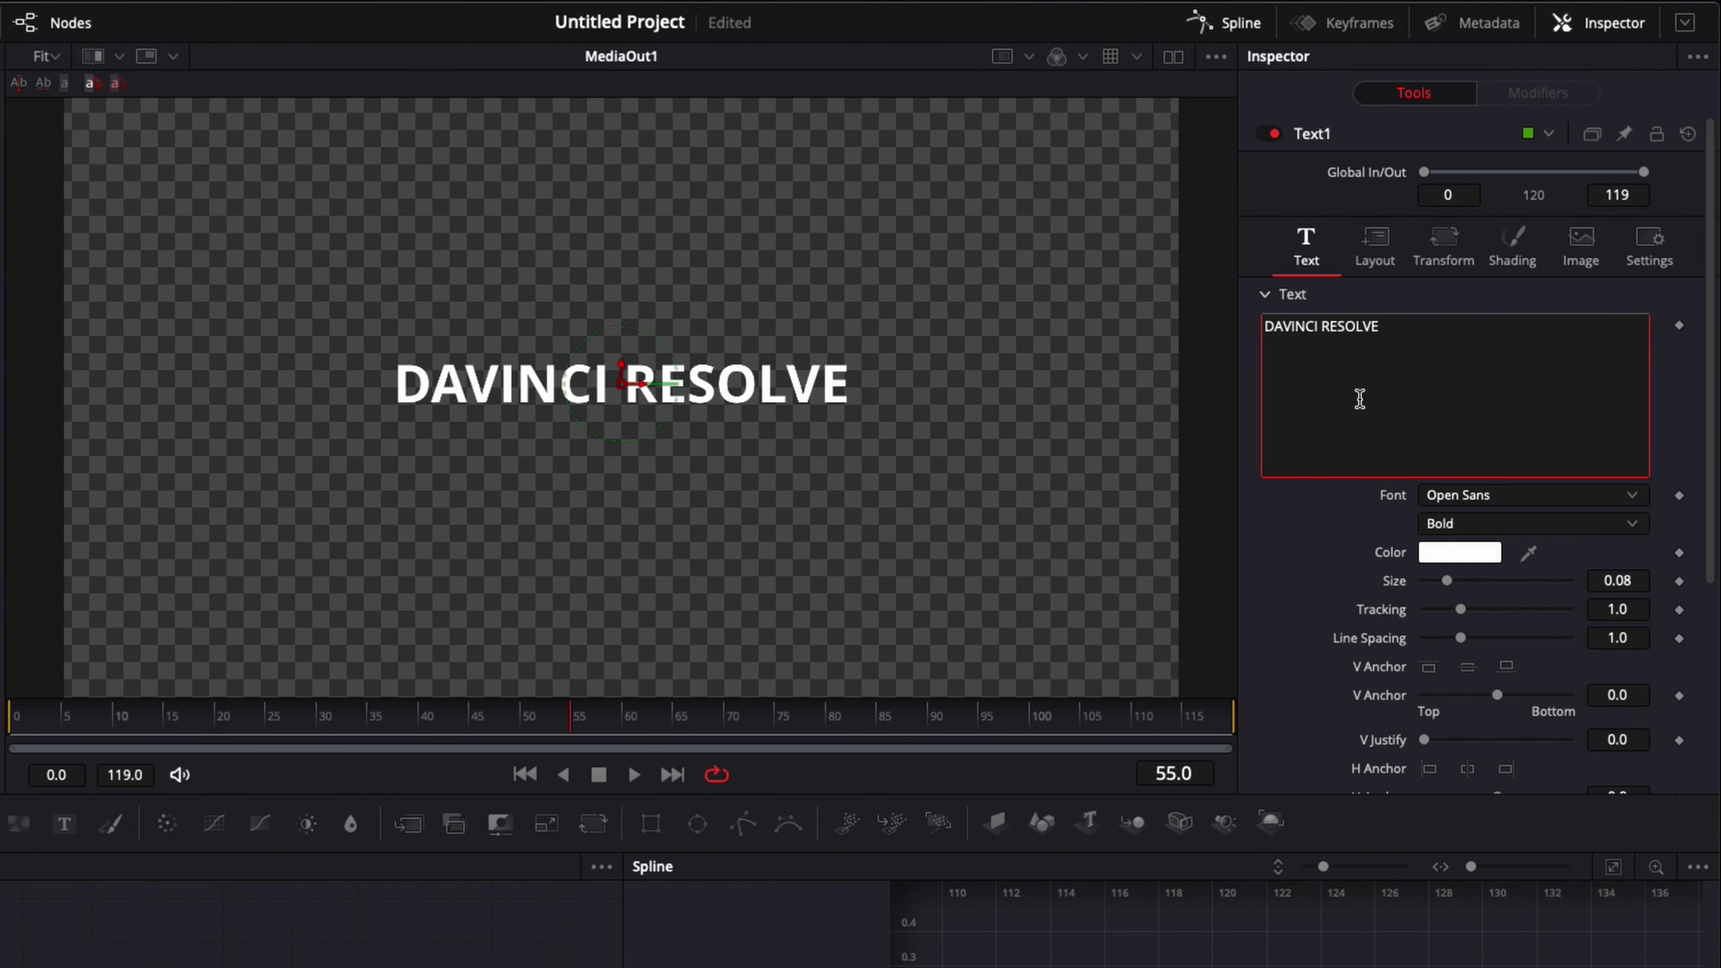
Step: Set the title's font to Montserrat
left_click(1450, 496)
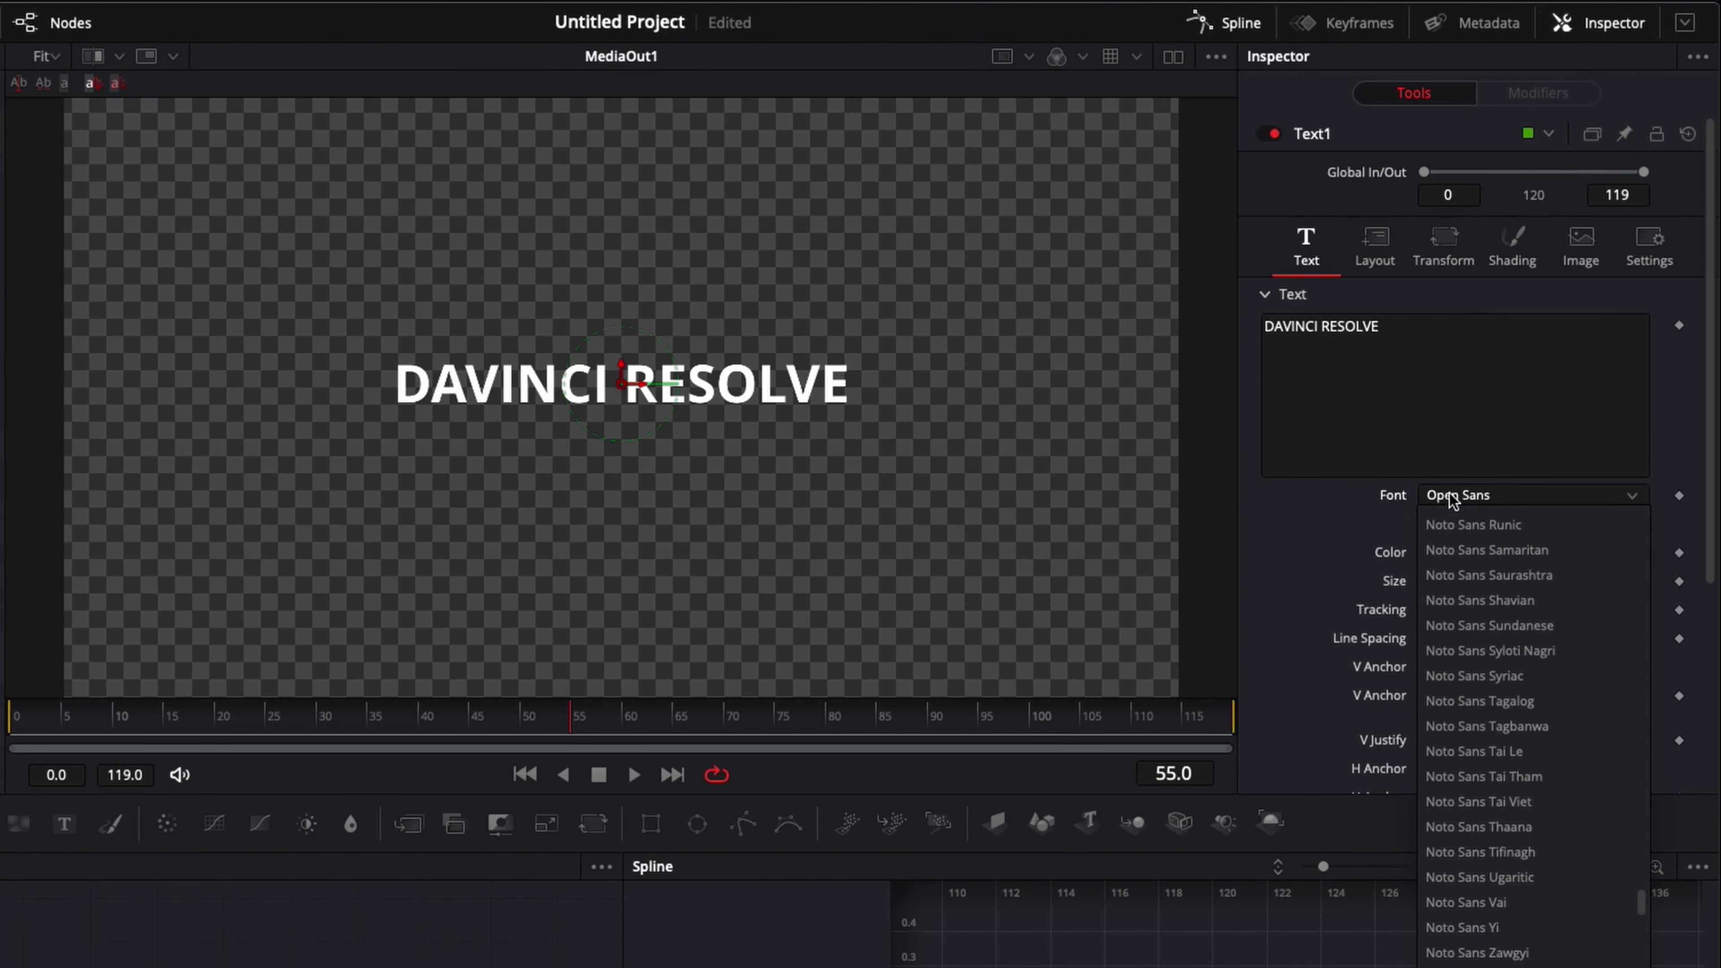
type("mont")
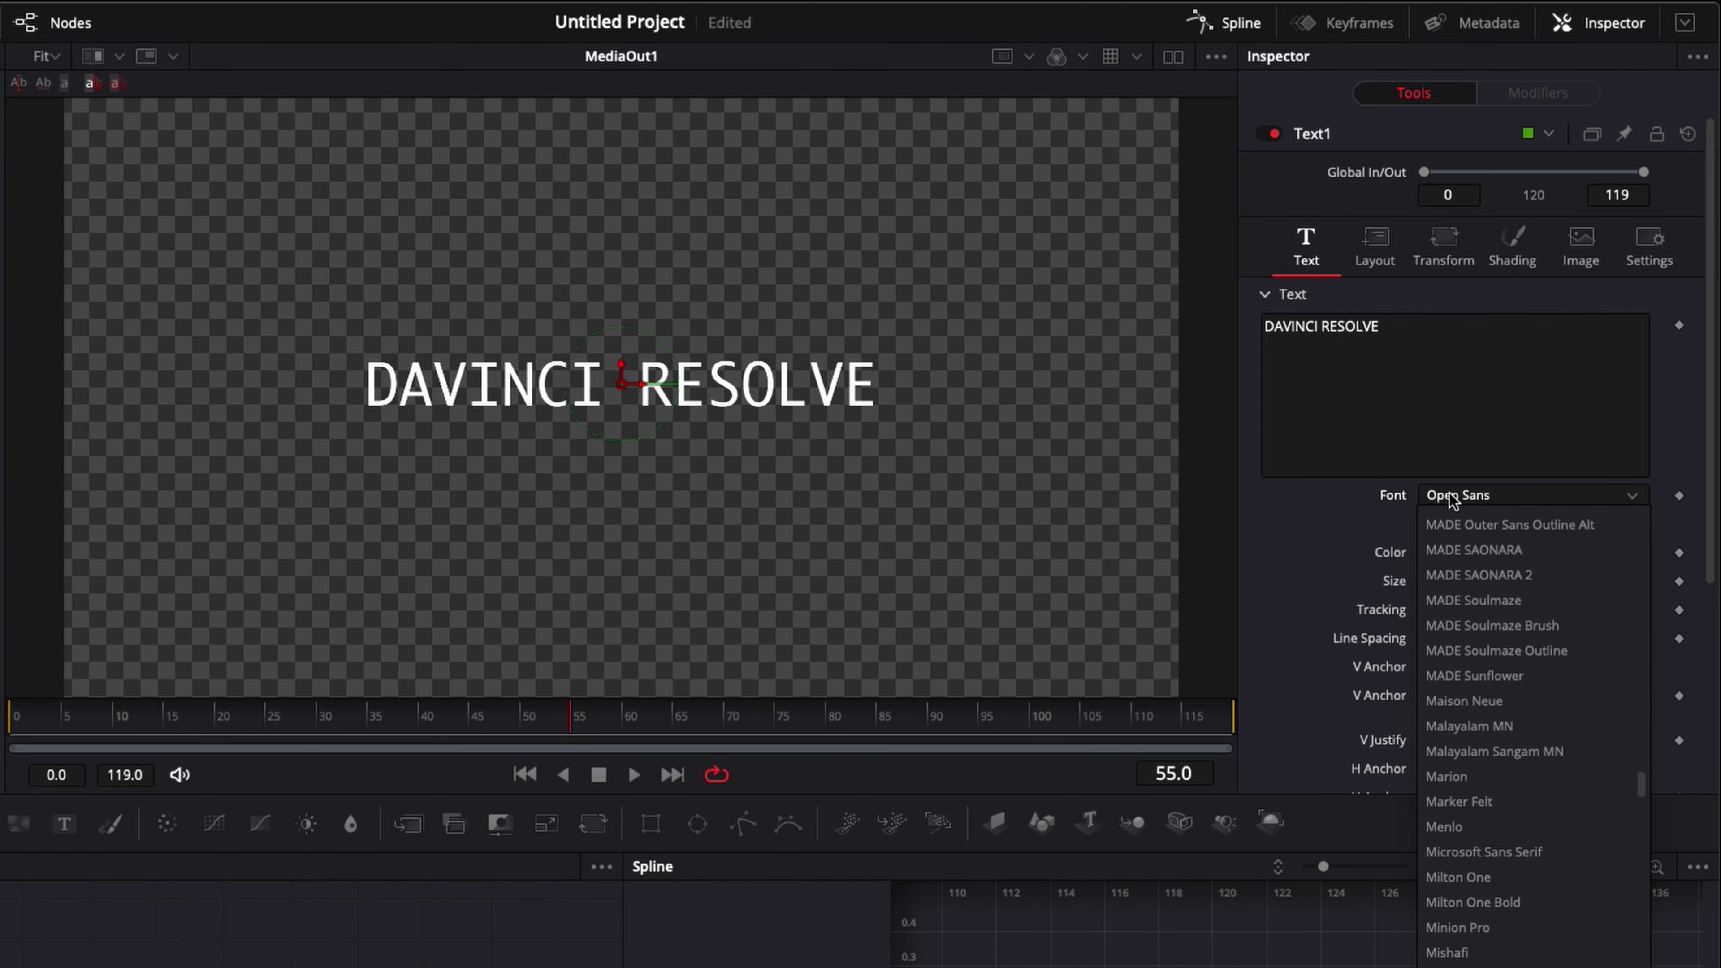
key("Return")
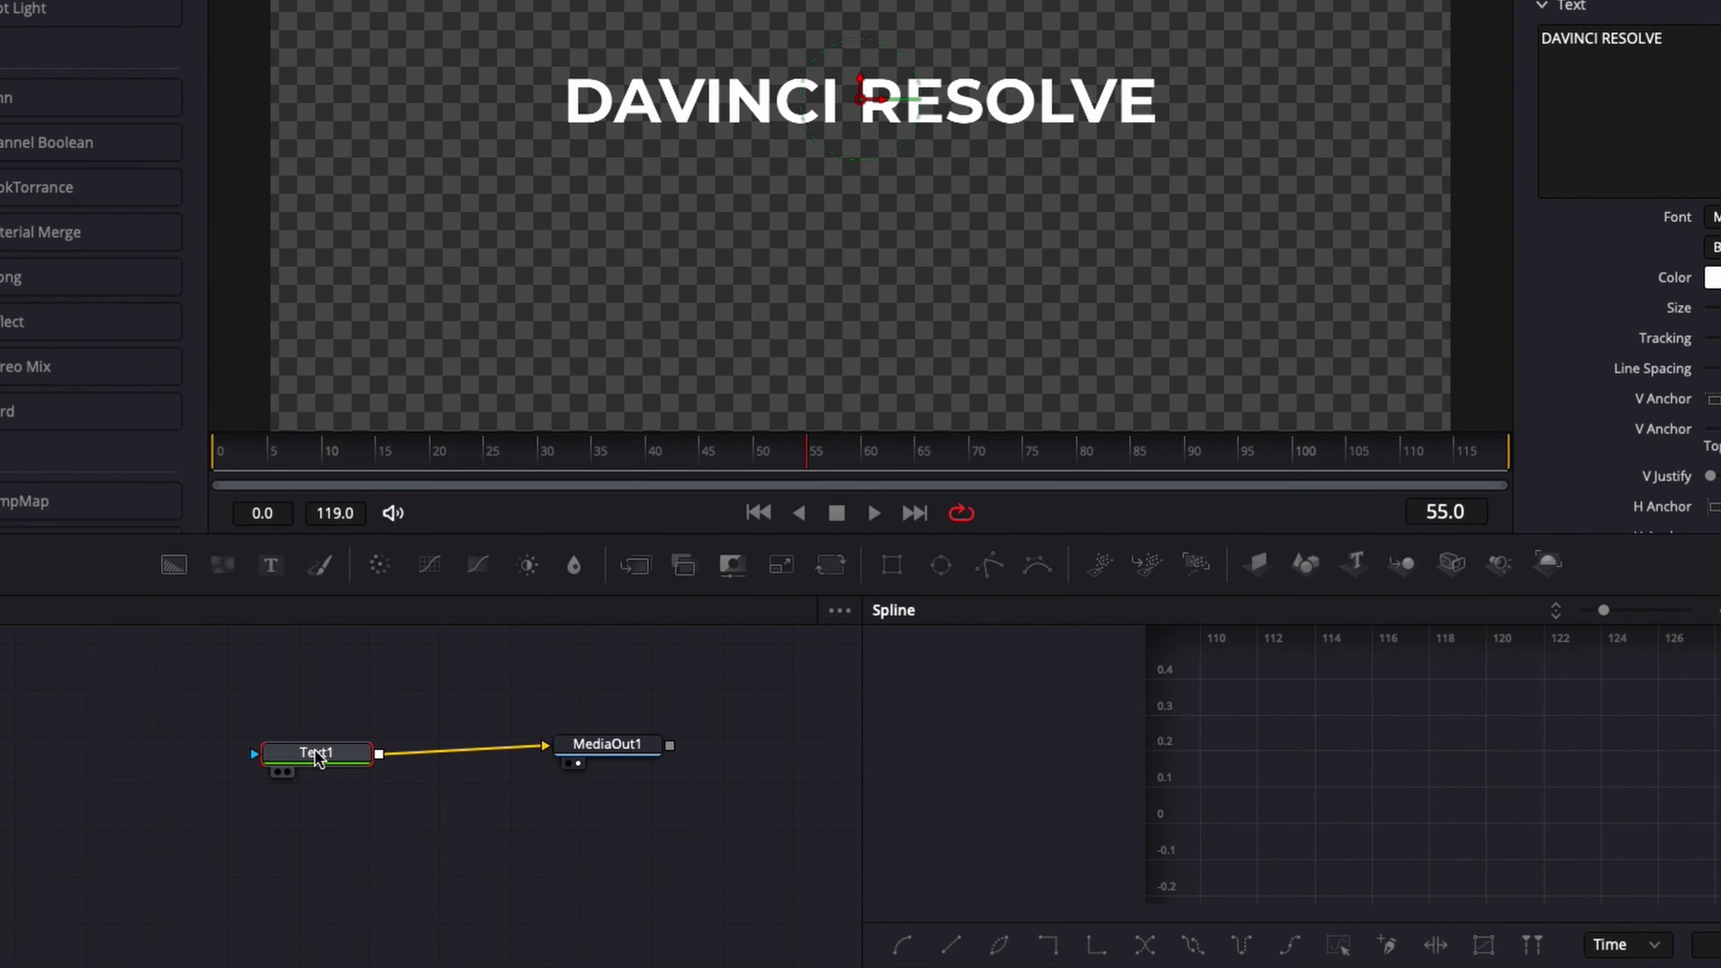
Step: Mask the Text1 node with a rectangle about 0.66 wide and 0.18 high around the title
left_click_drag(319, 758, 320, 750)
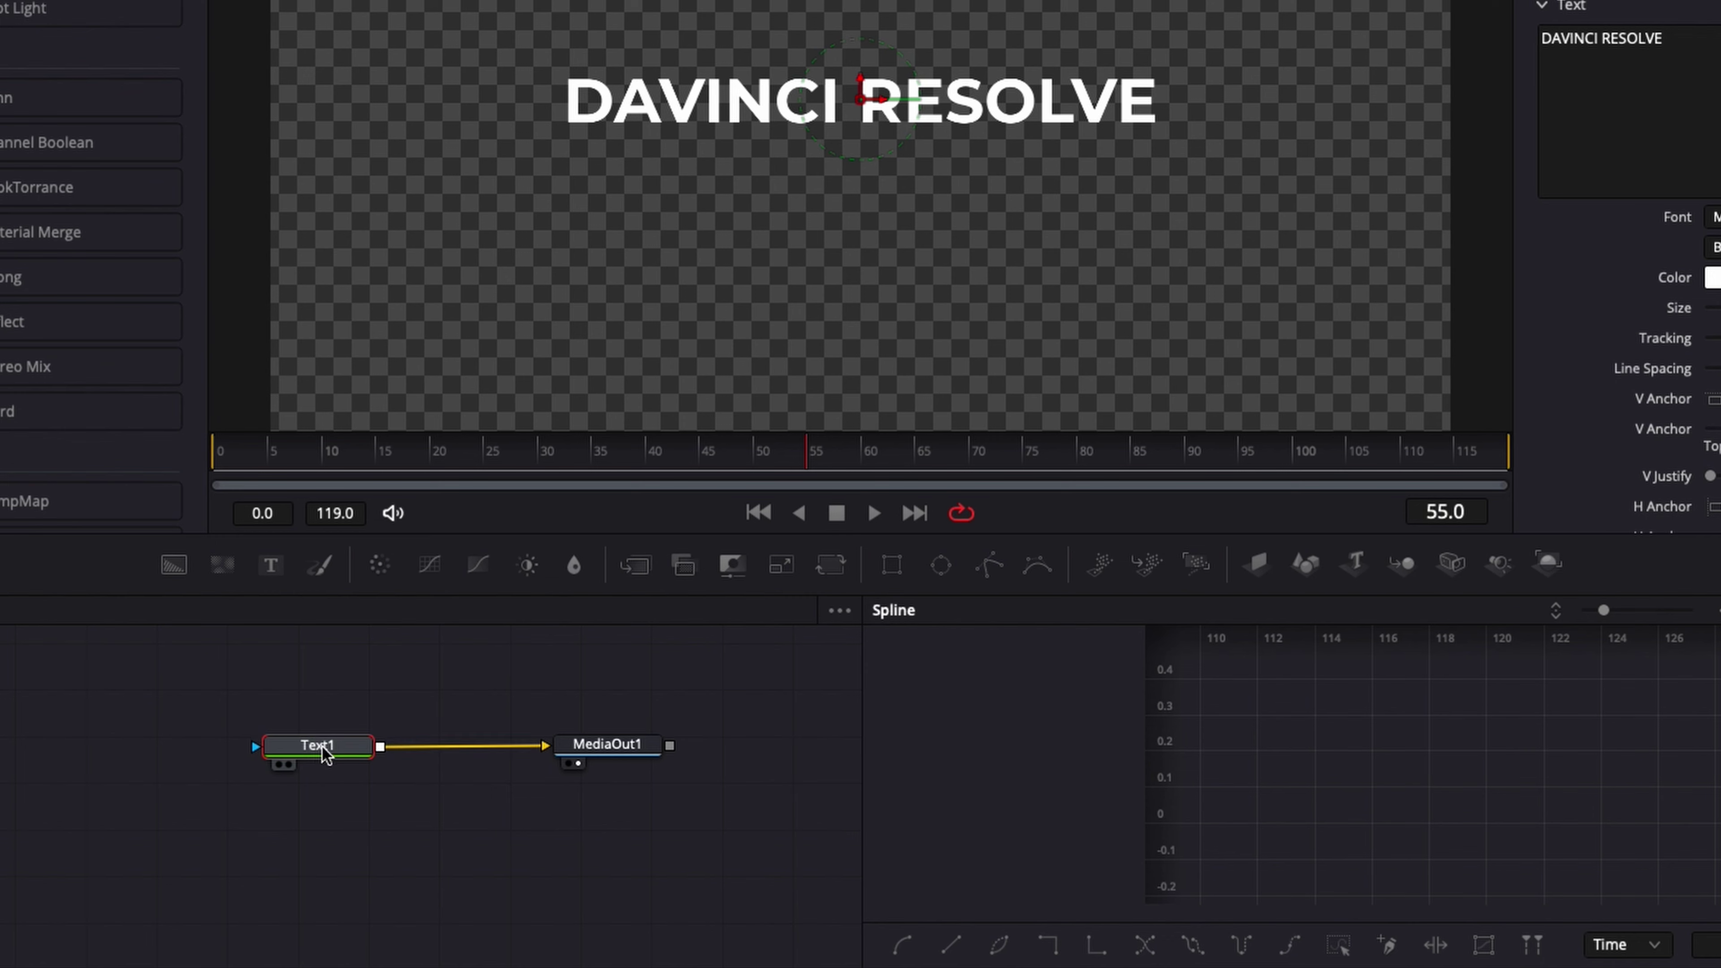
left_click(891, 575)
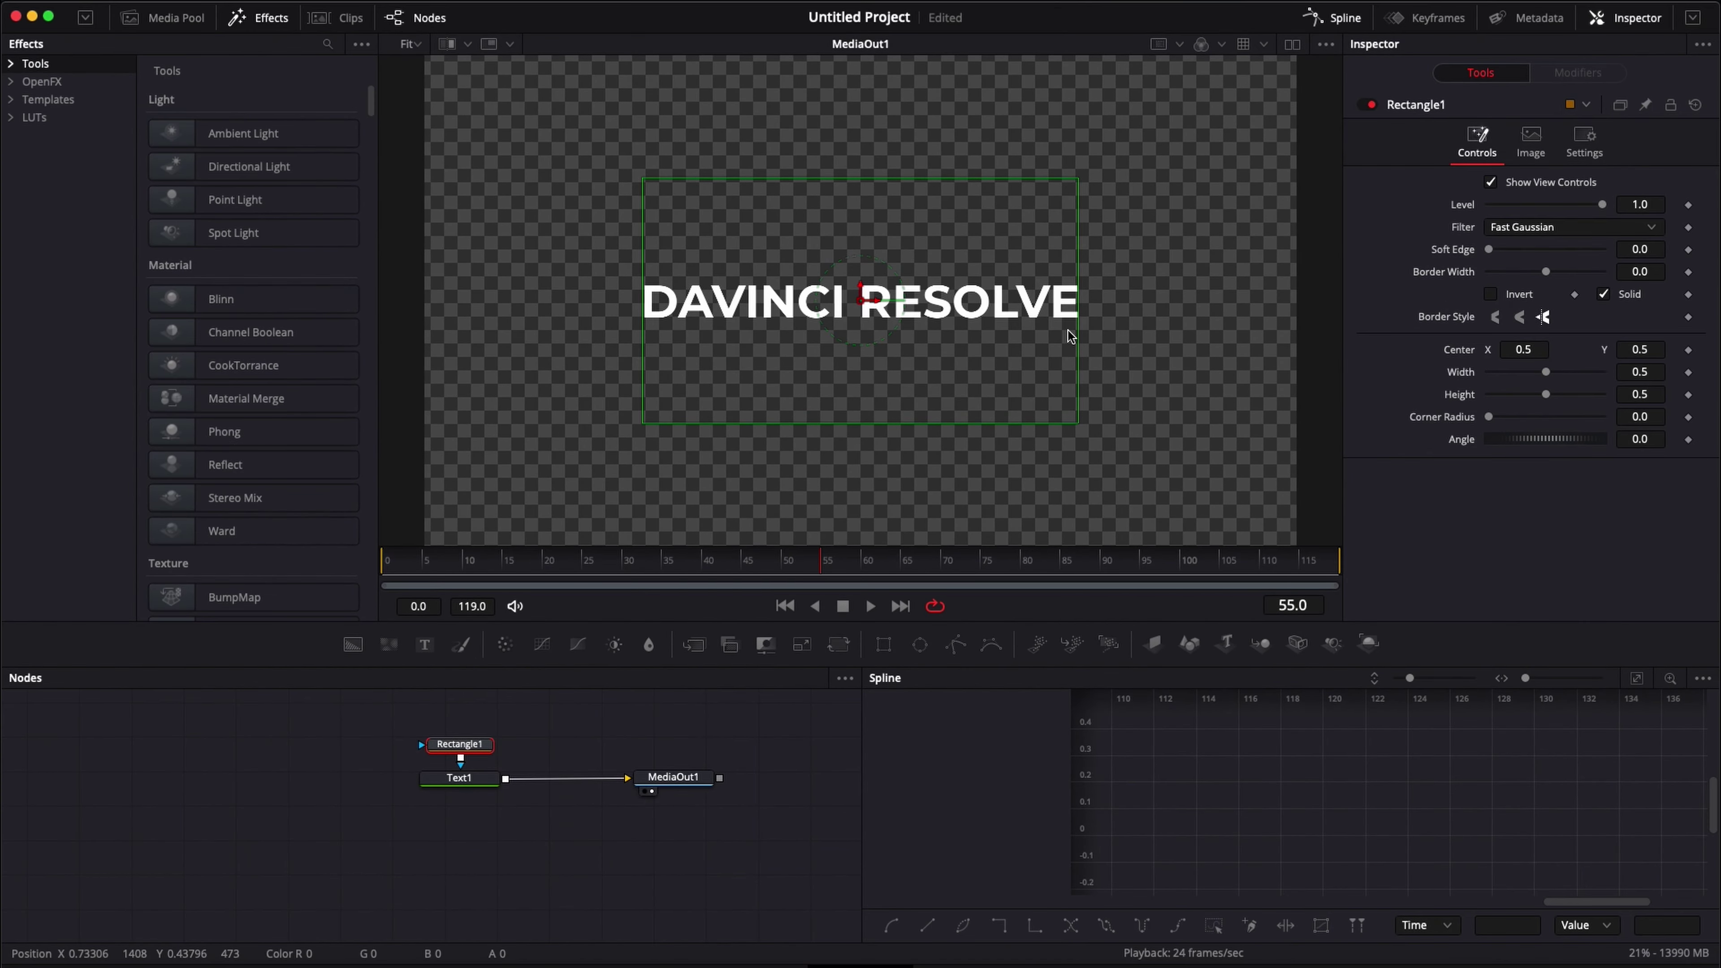
left_click_drag(1068, 330, 1145, 347)
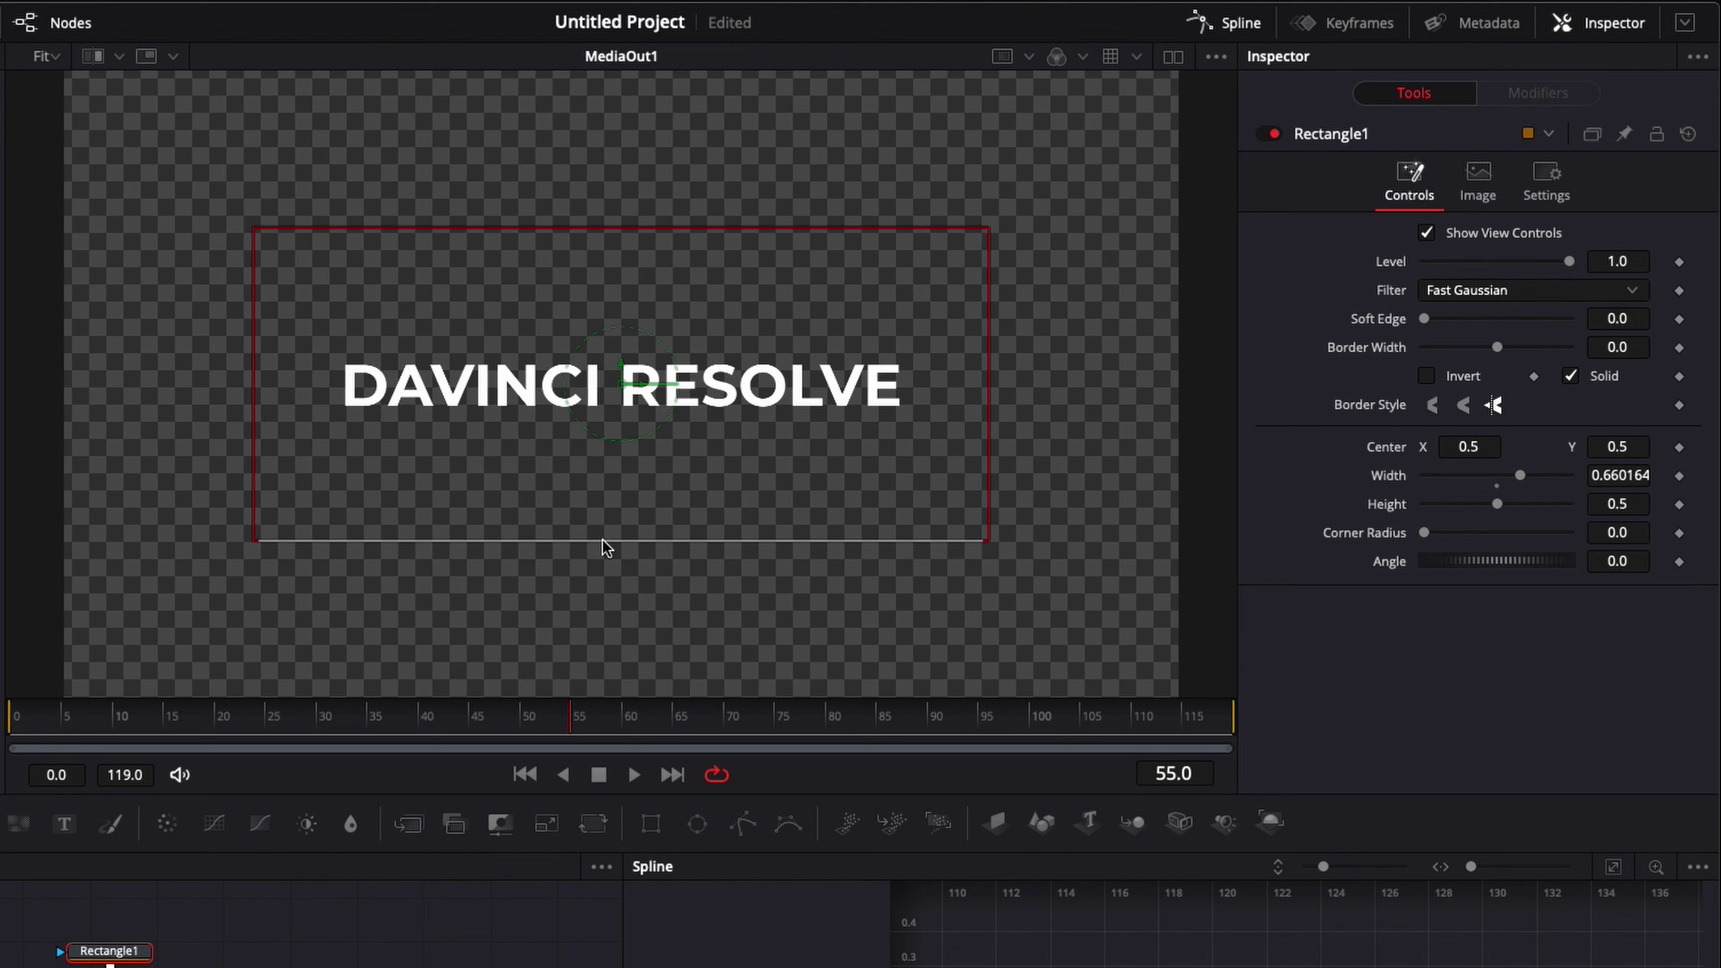
left_click_drag(846, 422, 845, 332)
left_click_drag(602, 424, 631, 440)
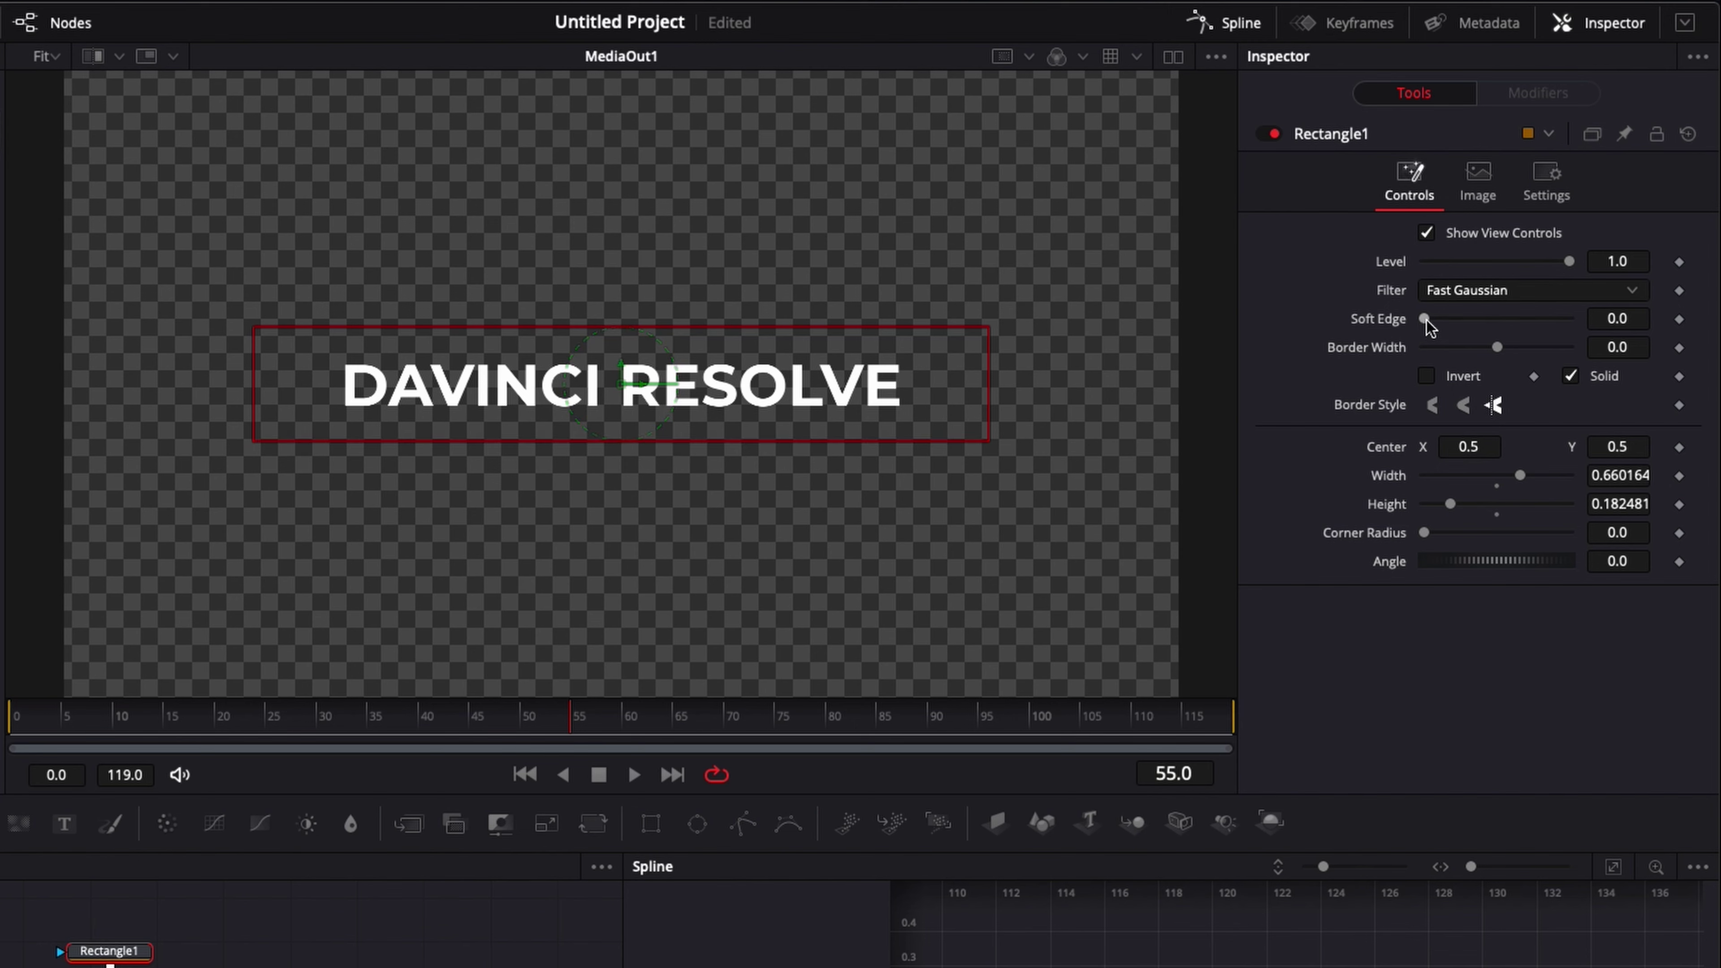
Step: Keyframe the title's layout Center at 0.5, 0.5 on frame 15 and lower its Center Y to about 0.34 on frame 0
left_click(178, 717)
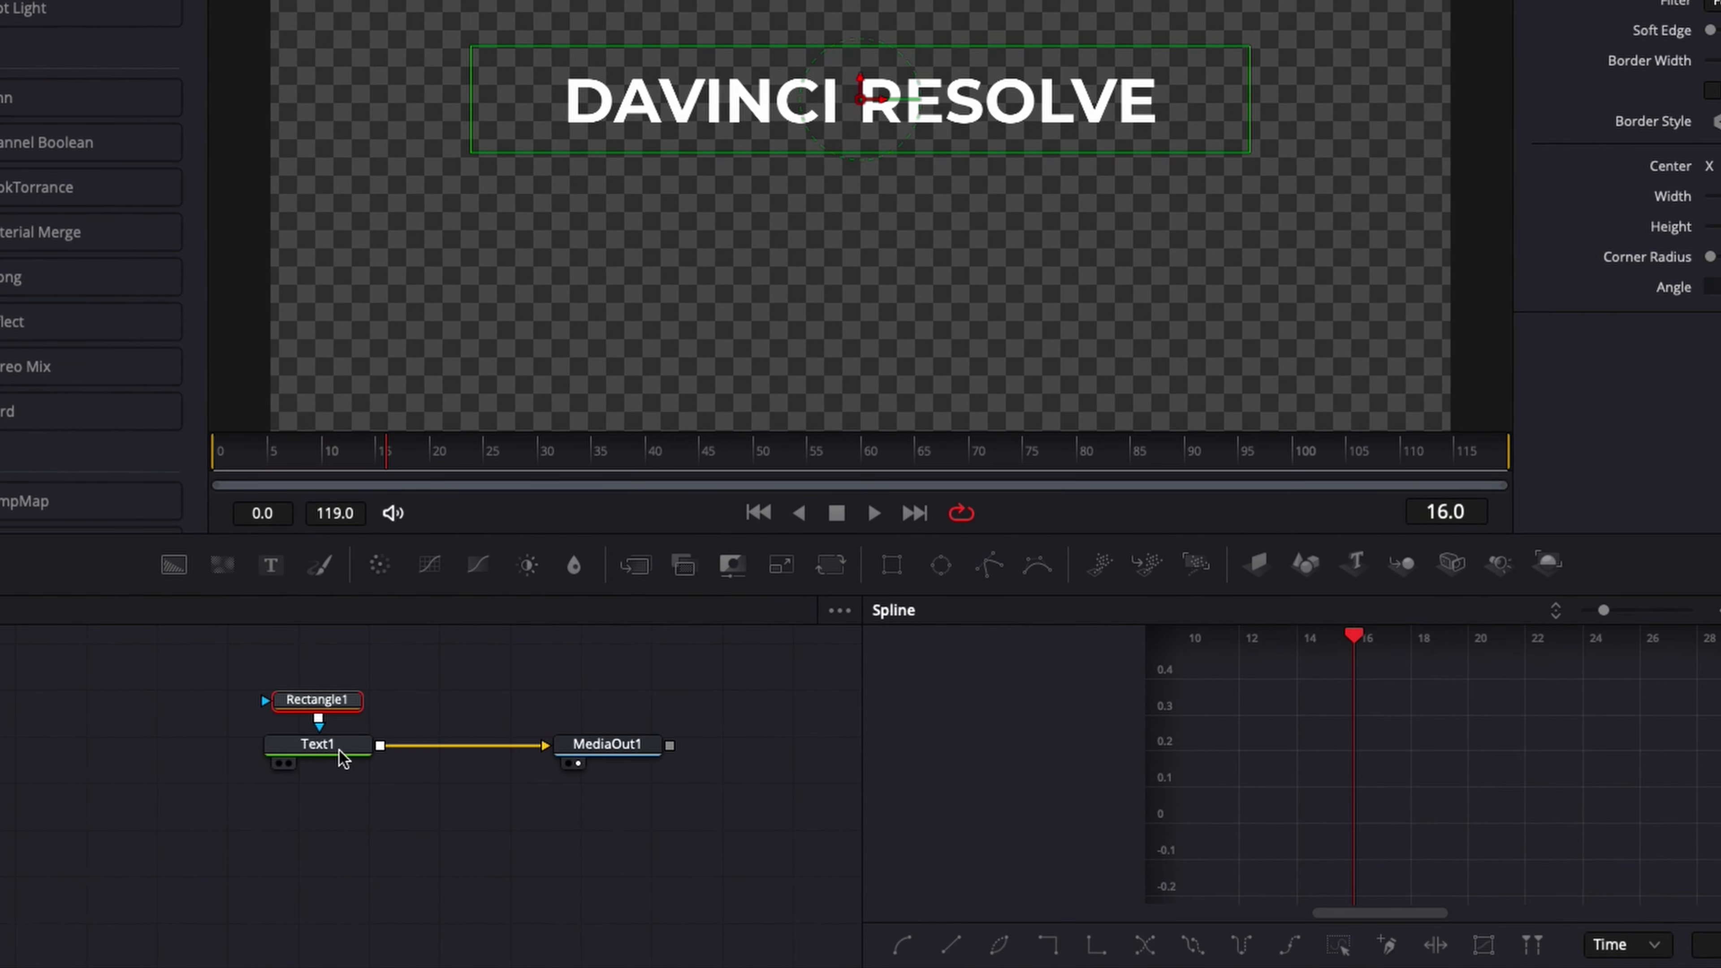
left_click(474, 784)
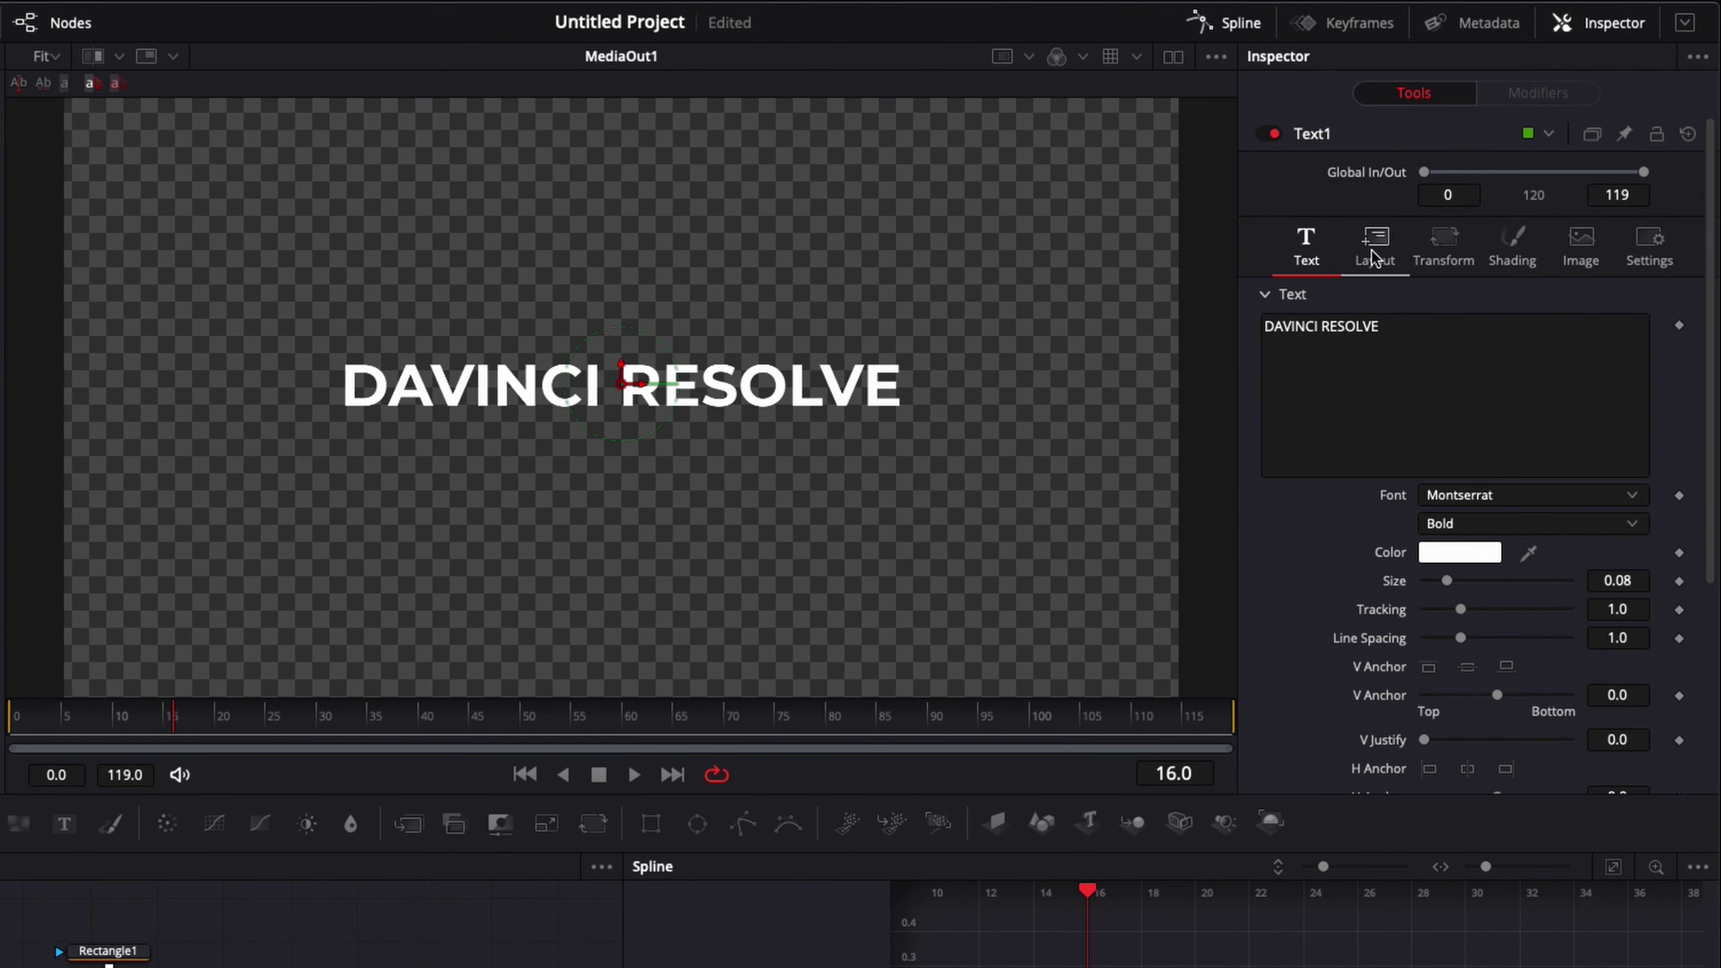
left_click(1373, 257)
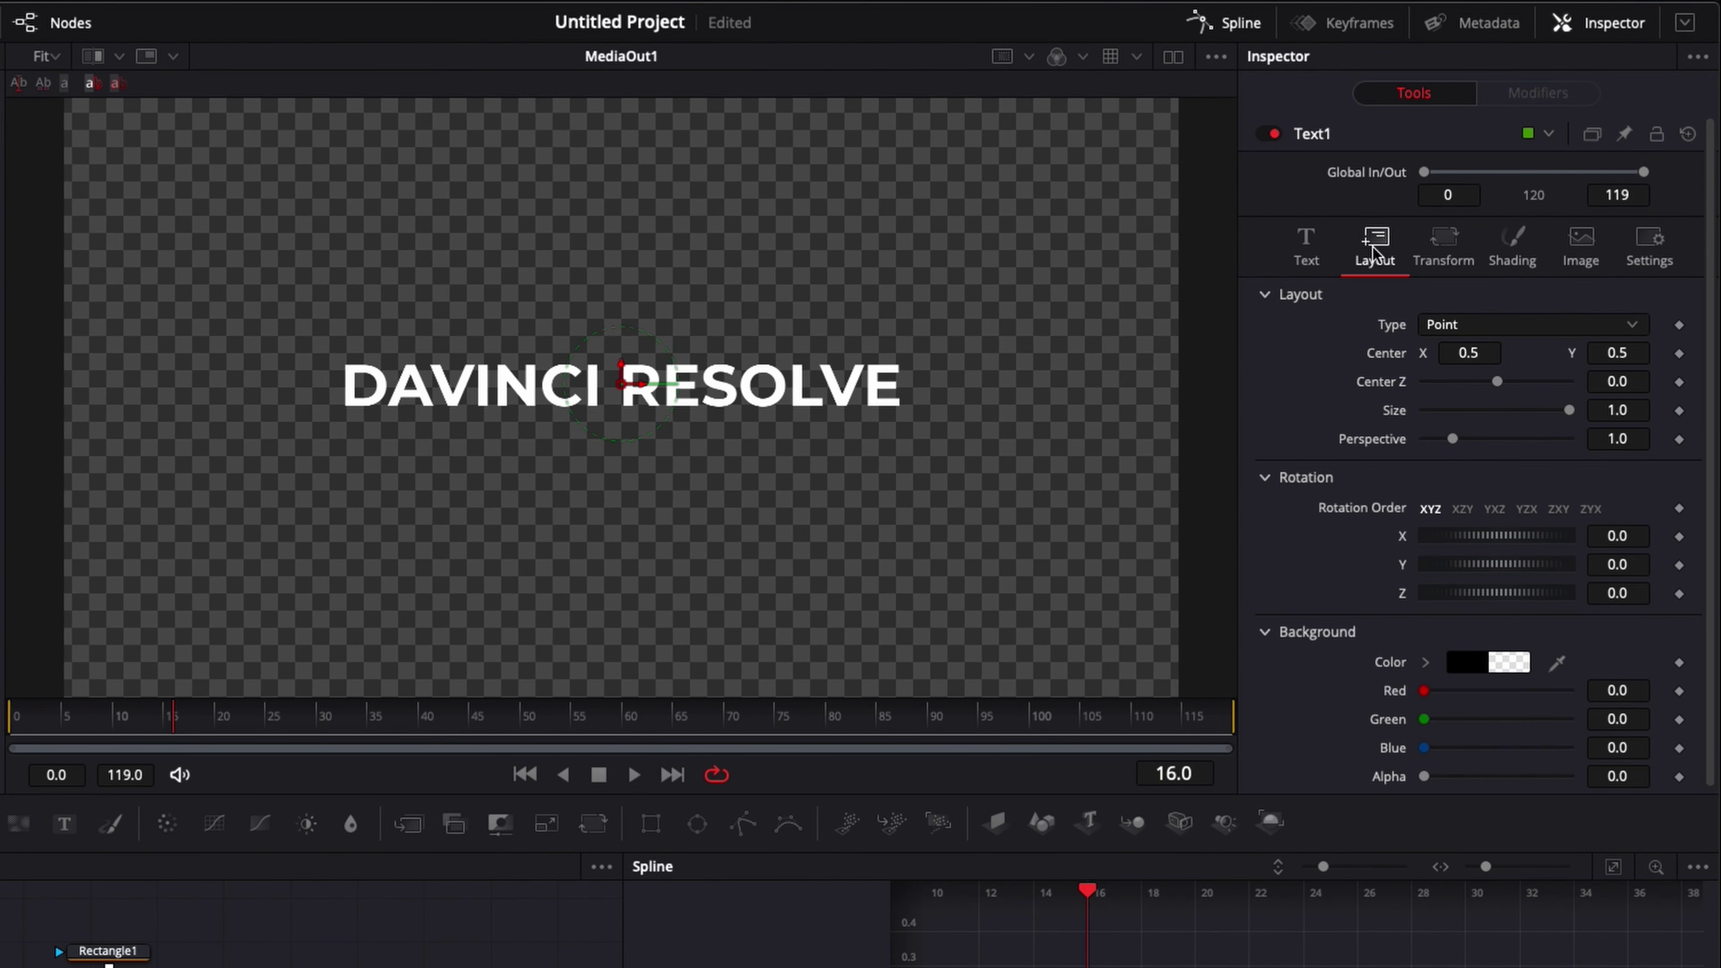
mouse_move(167, 727)
left_mouse_down()
mouse_move(84, 722)
mouse_move(167, 727)
left_mouse_up()
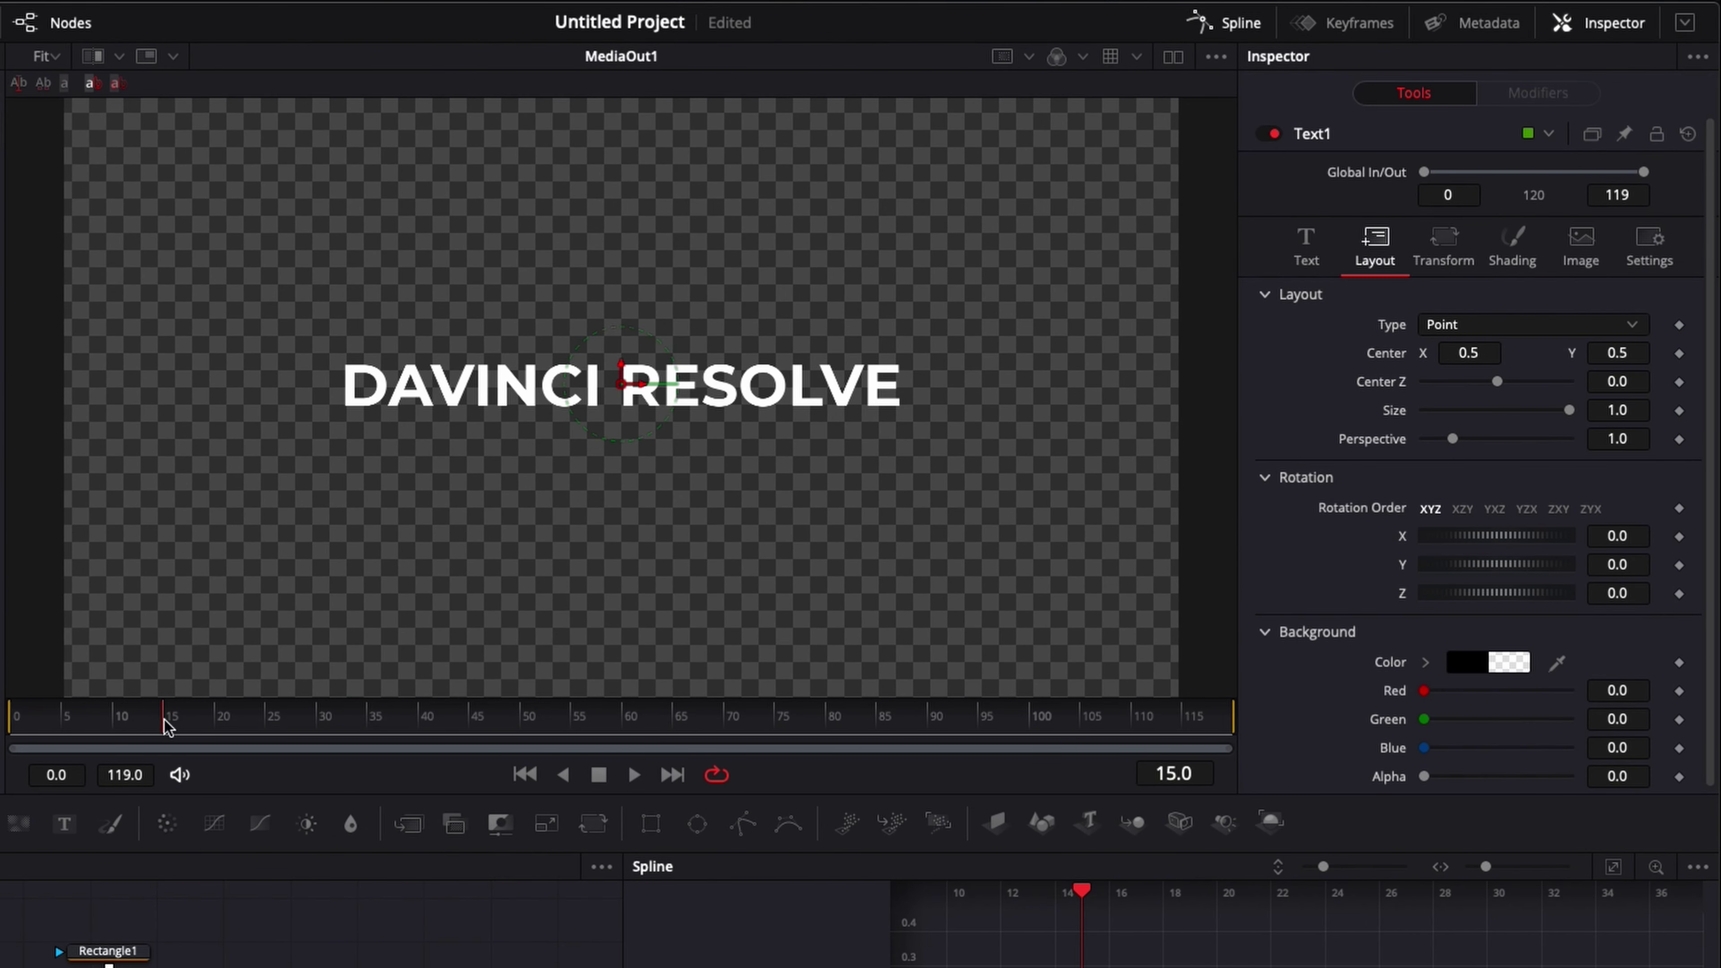
left_click(1679, 353)
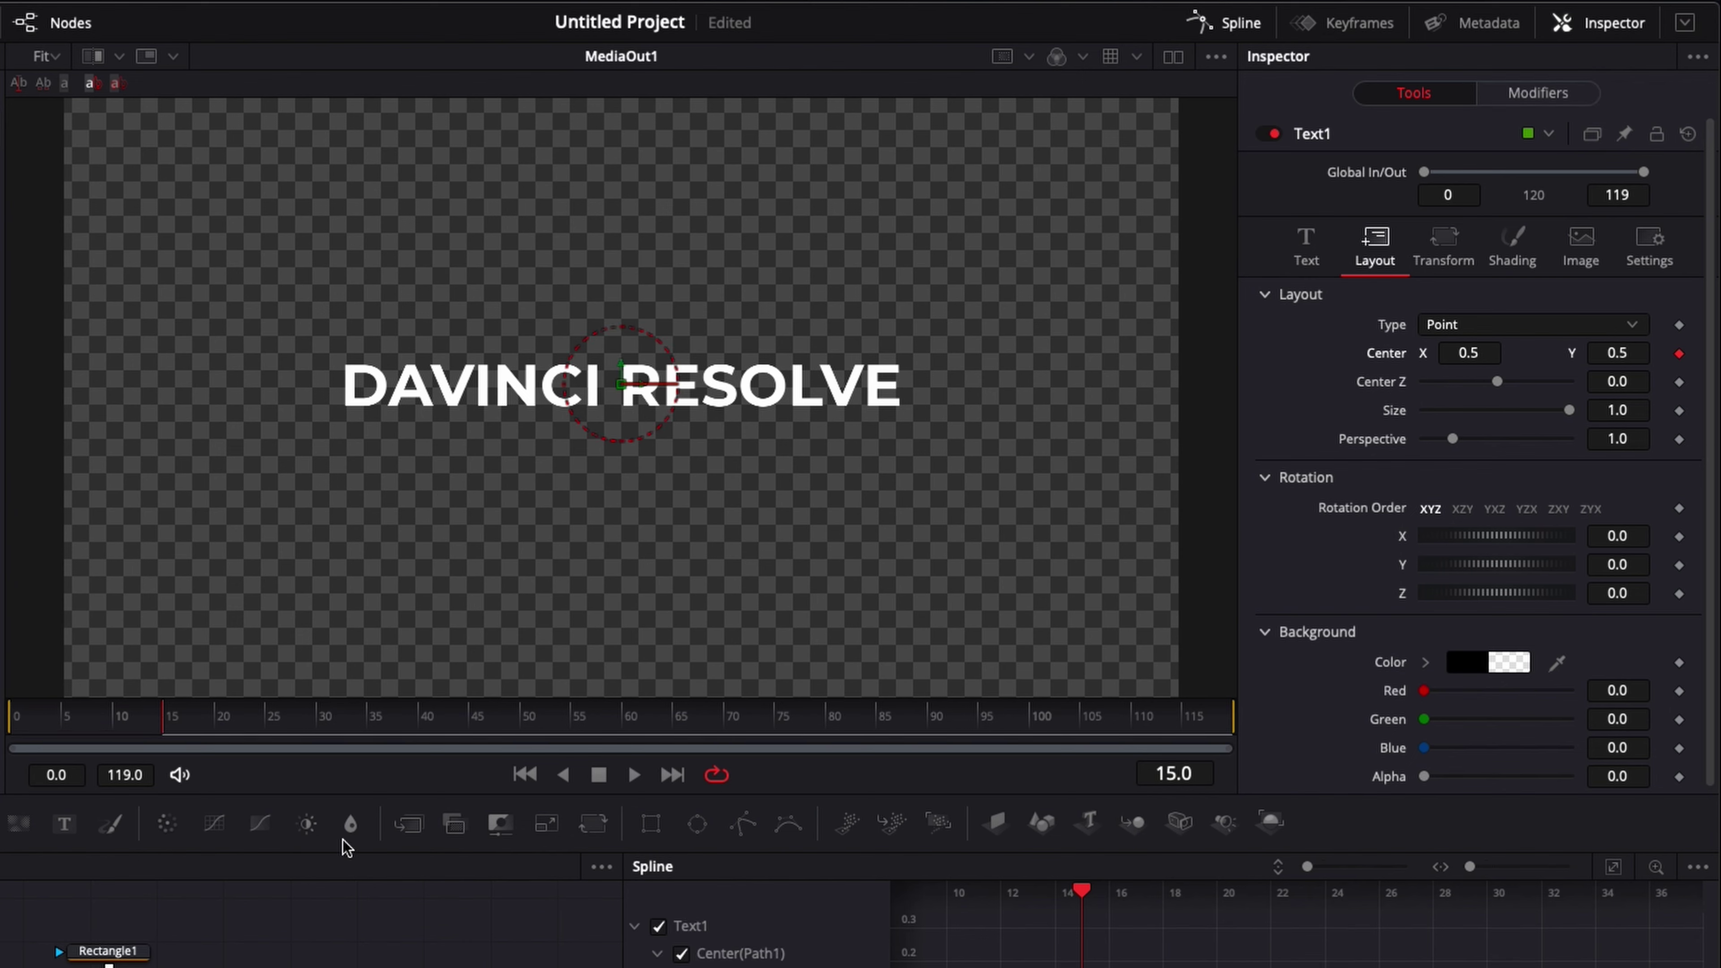
left_click_drag(105, 725, 1, 727)
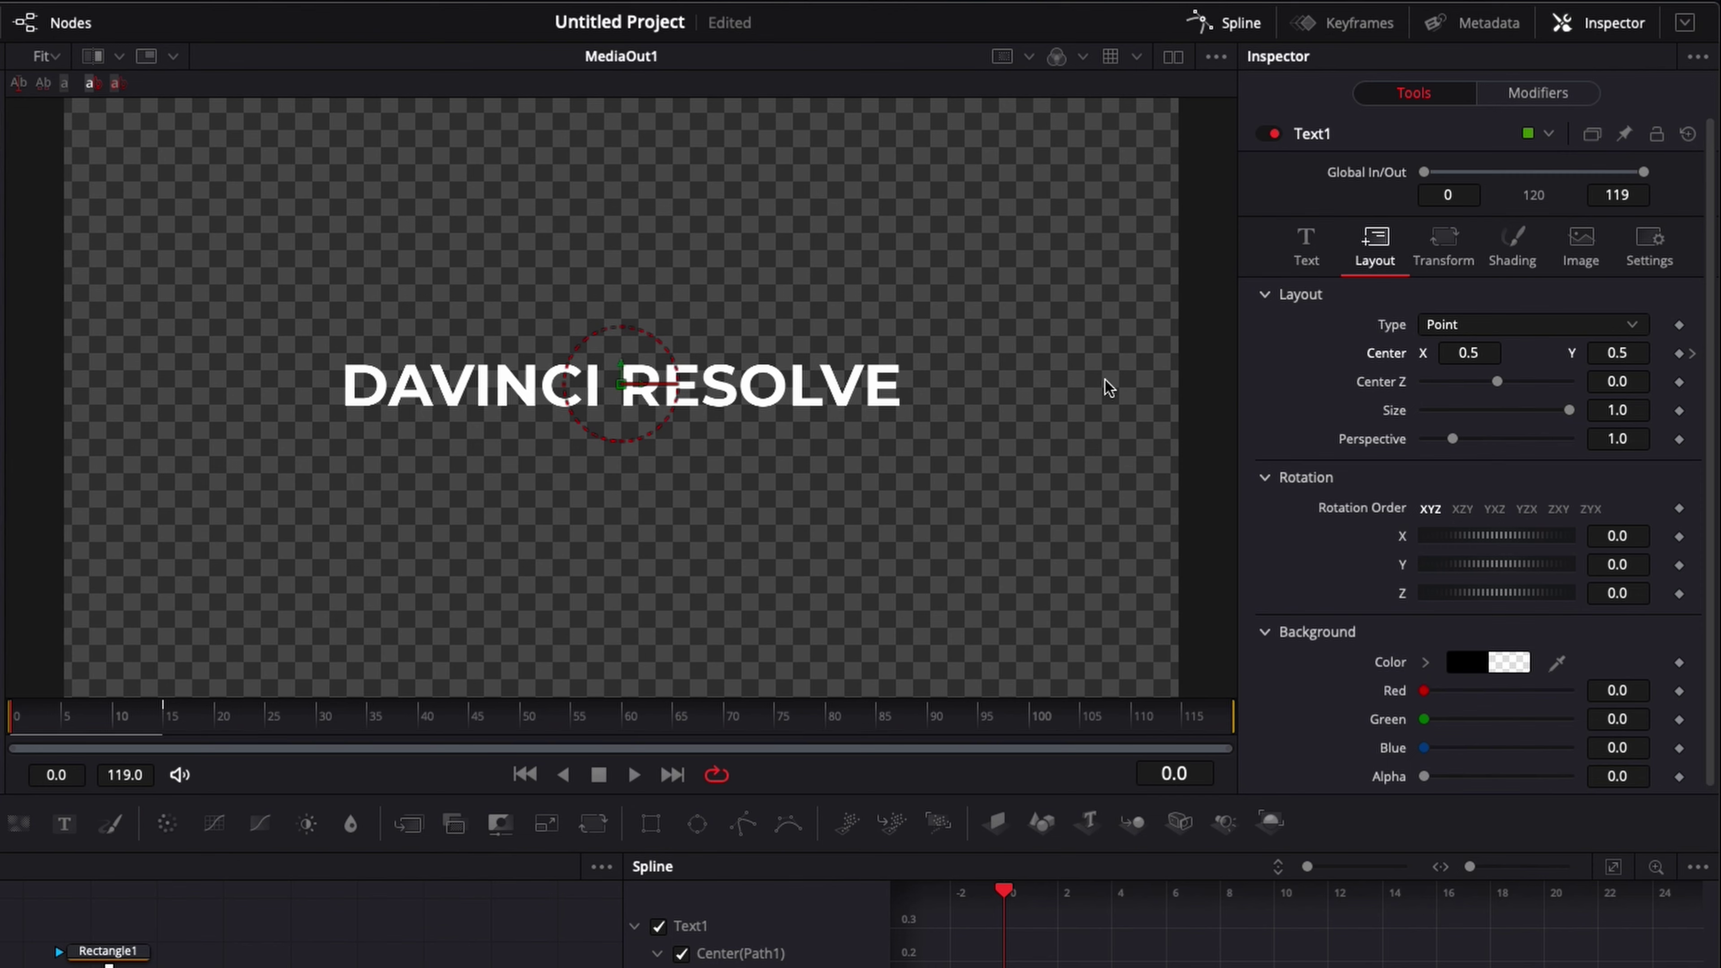
left_click_drag(622, 370, 630, 461)
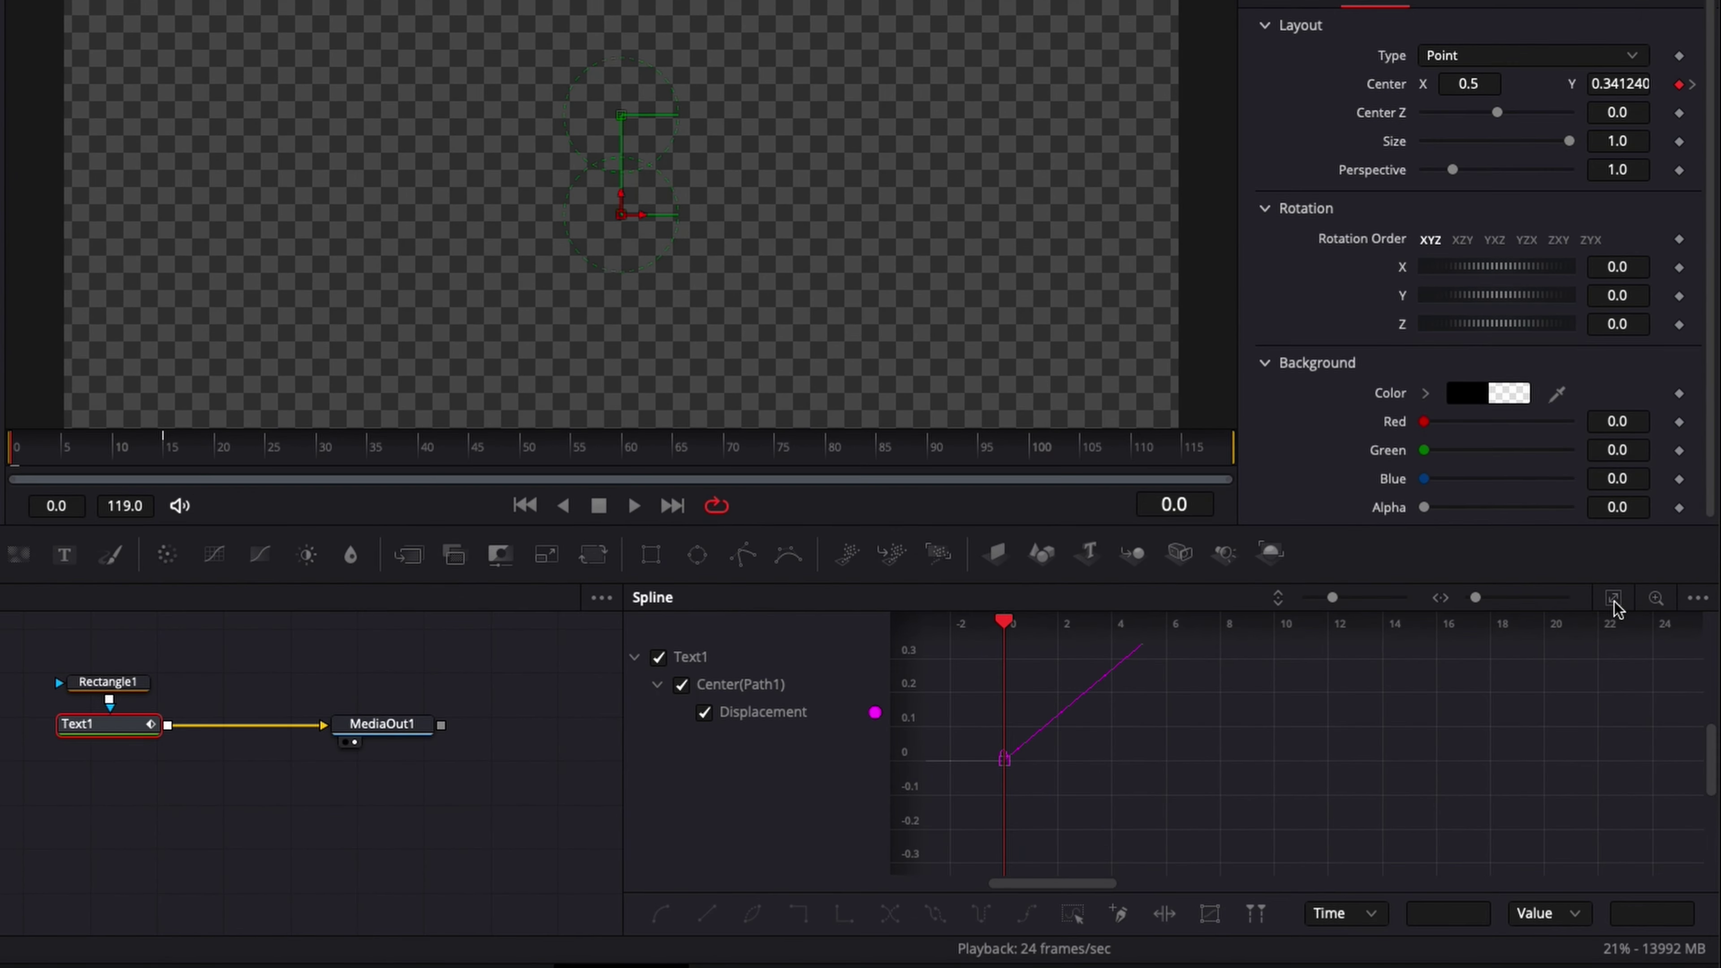
Step: Smooth both Displacement keyframes of the title's Center path, lock Ease In and Ease Out together at 75, and play the animation
left_click(1614, 600)
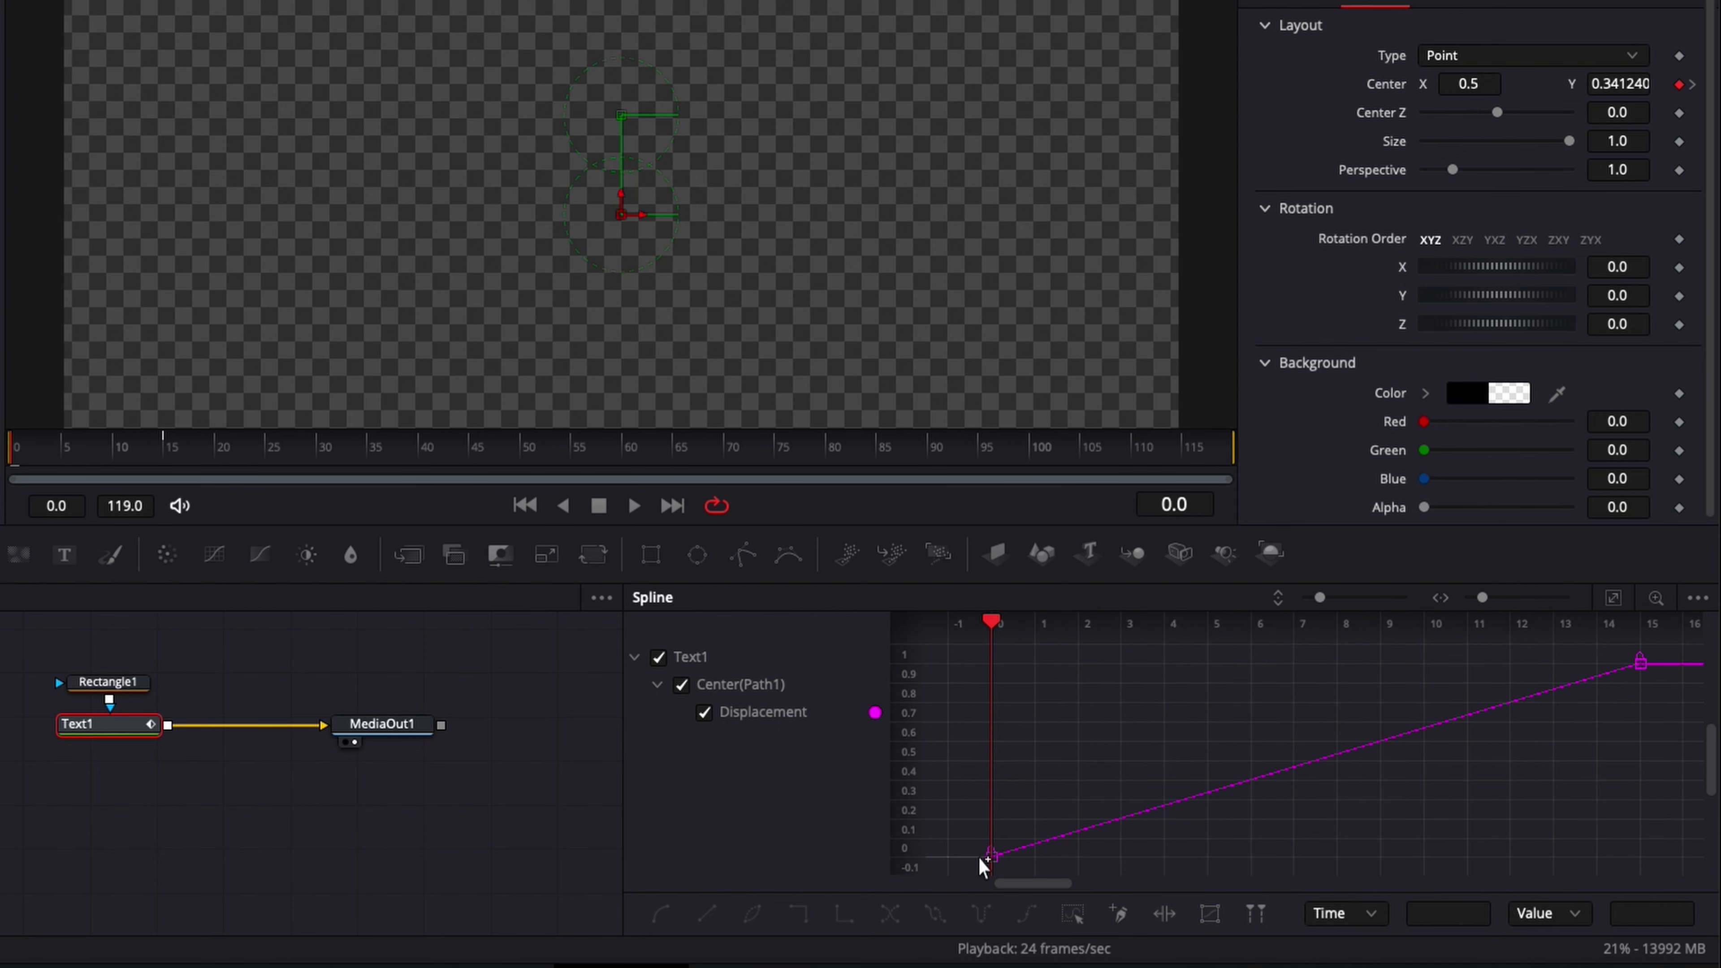
left_click_drag(970, 876, 1669, 640)
key("shift+s")
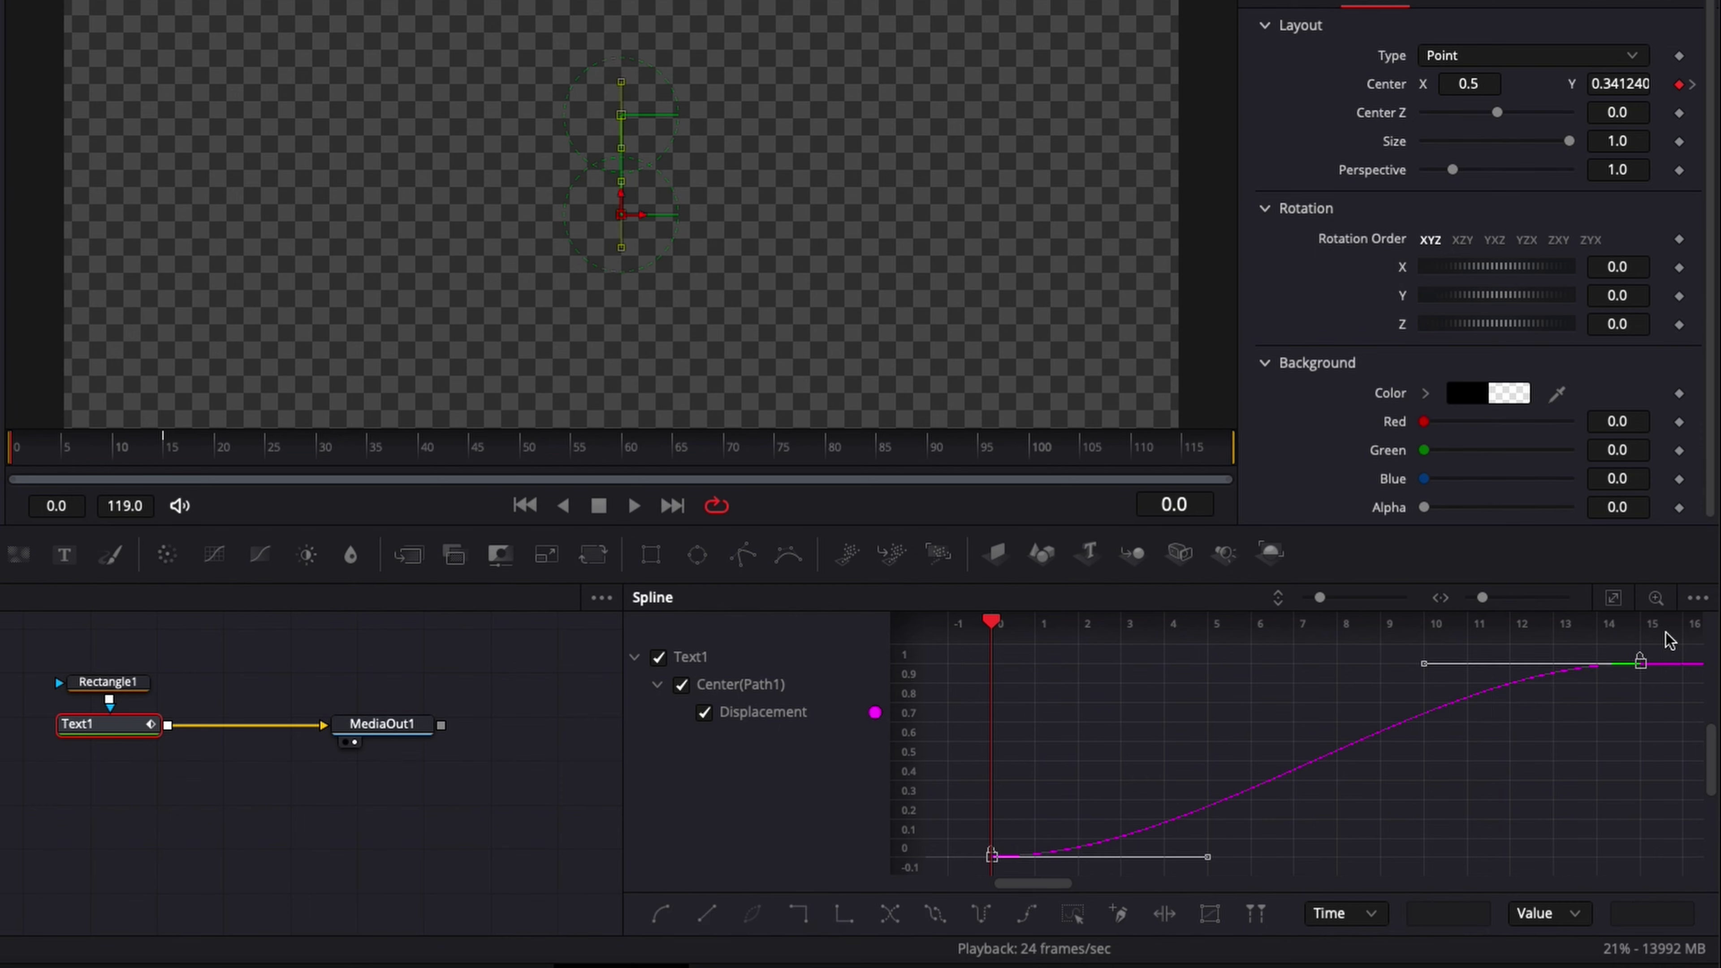
key("t")
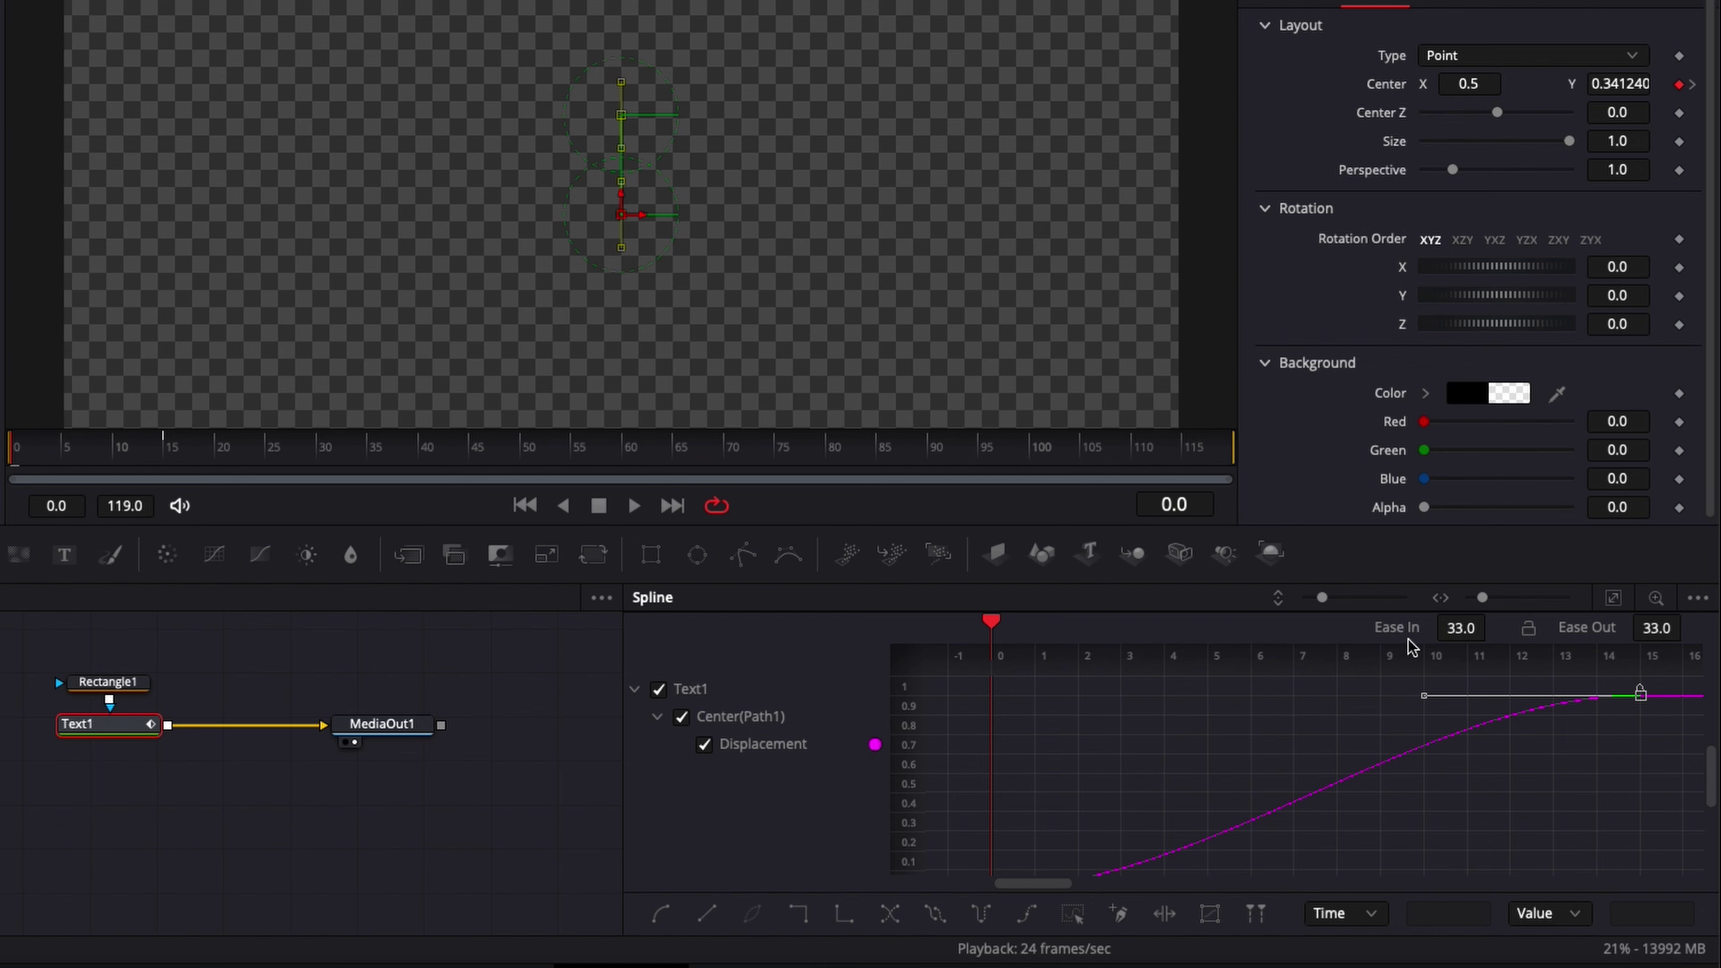
left_click(1529, 629)
left_click_drag(1460, 627, 1493, 624)
key("space")
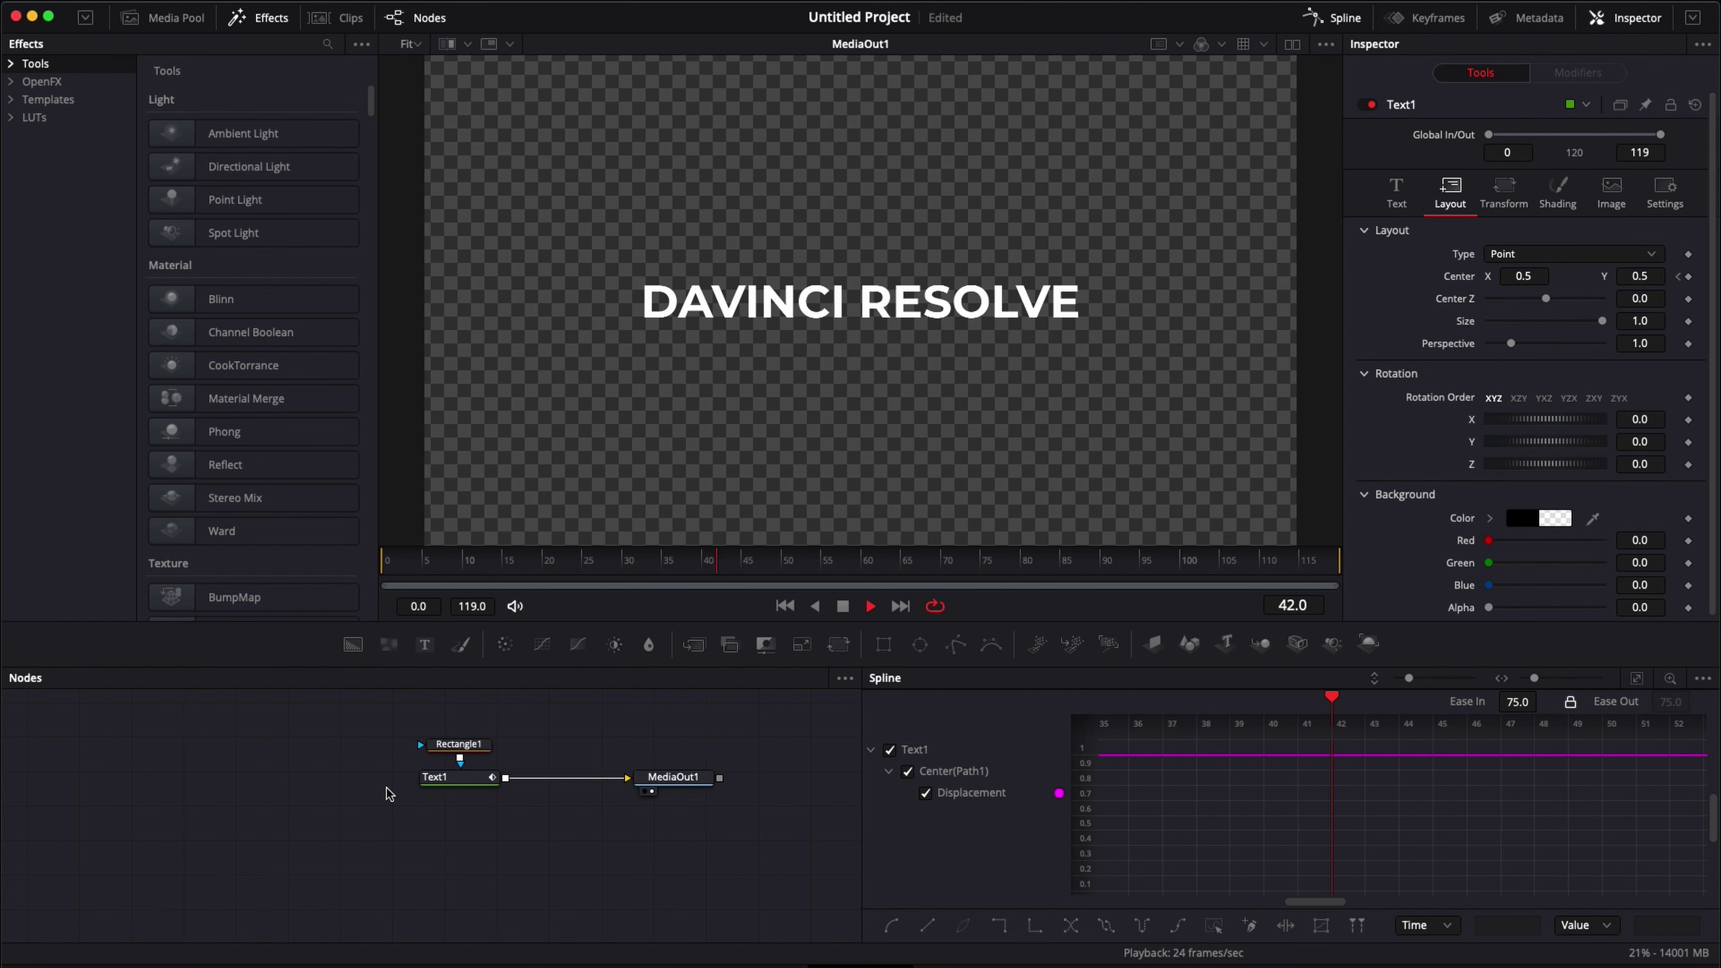
key("space")
Step: Soften the Rectangle1 mask with a Soft Edge of about 0.039 and preview the title's slide-in
left_click(914, 567)
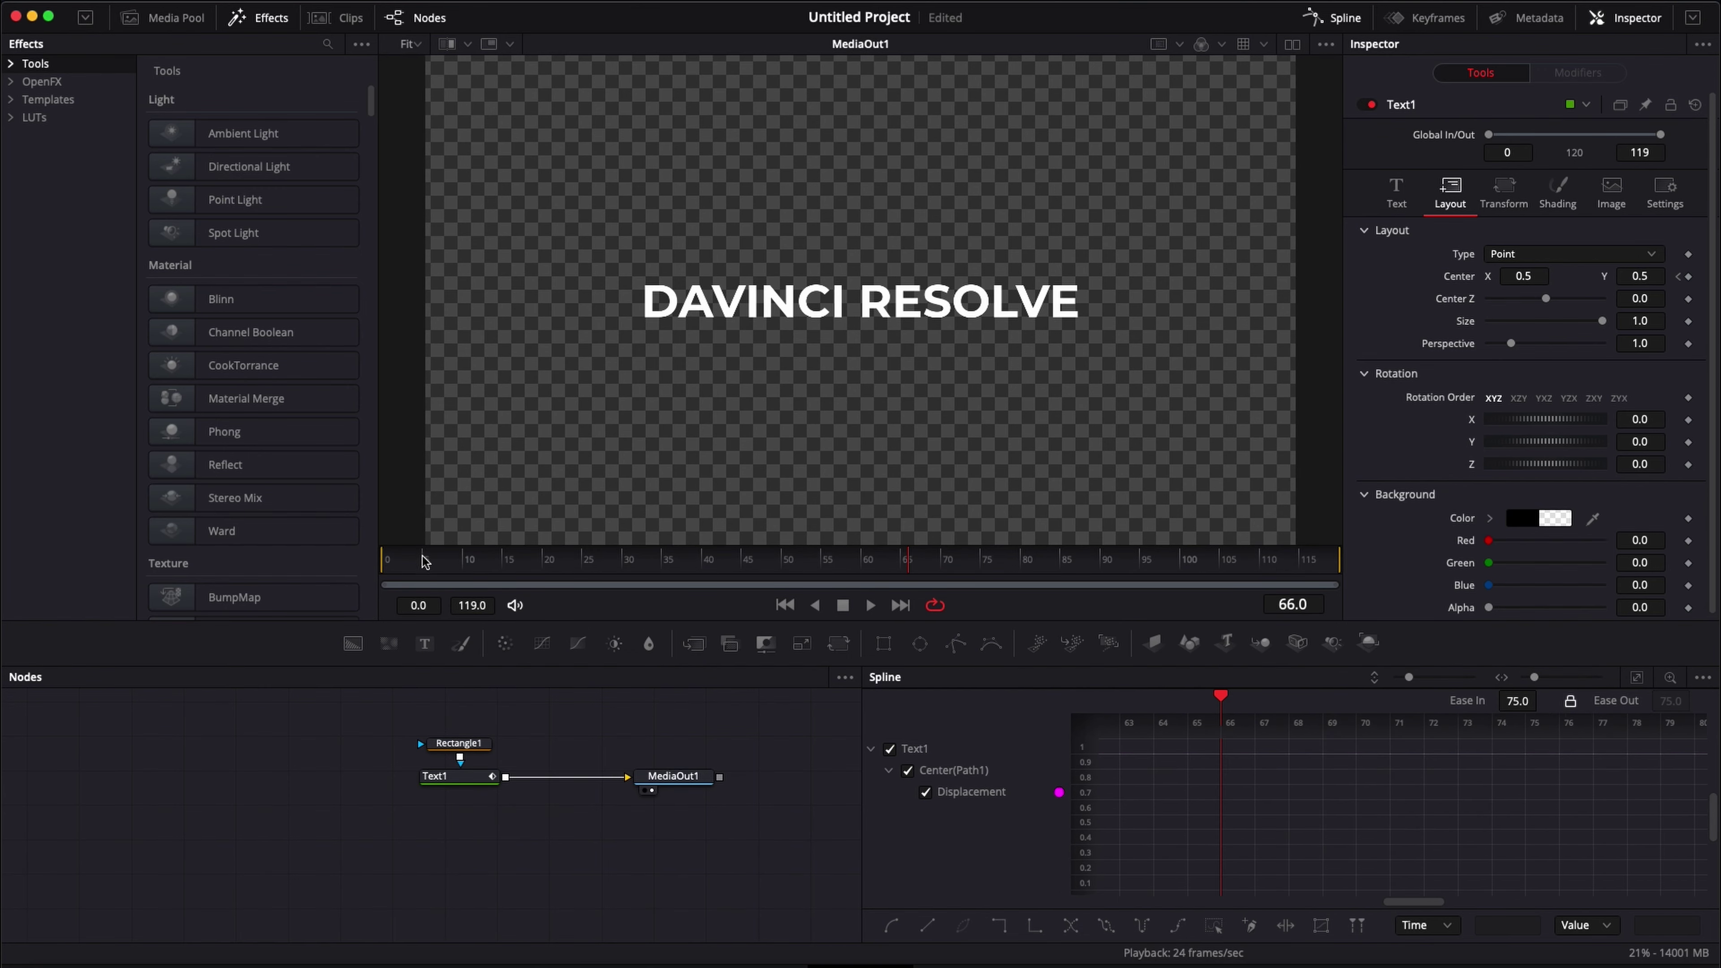
left_click_drag(422, 561, 497, 563)
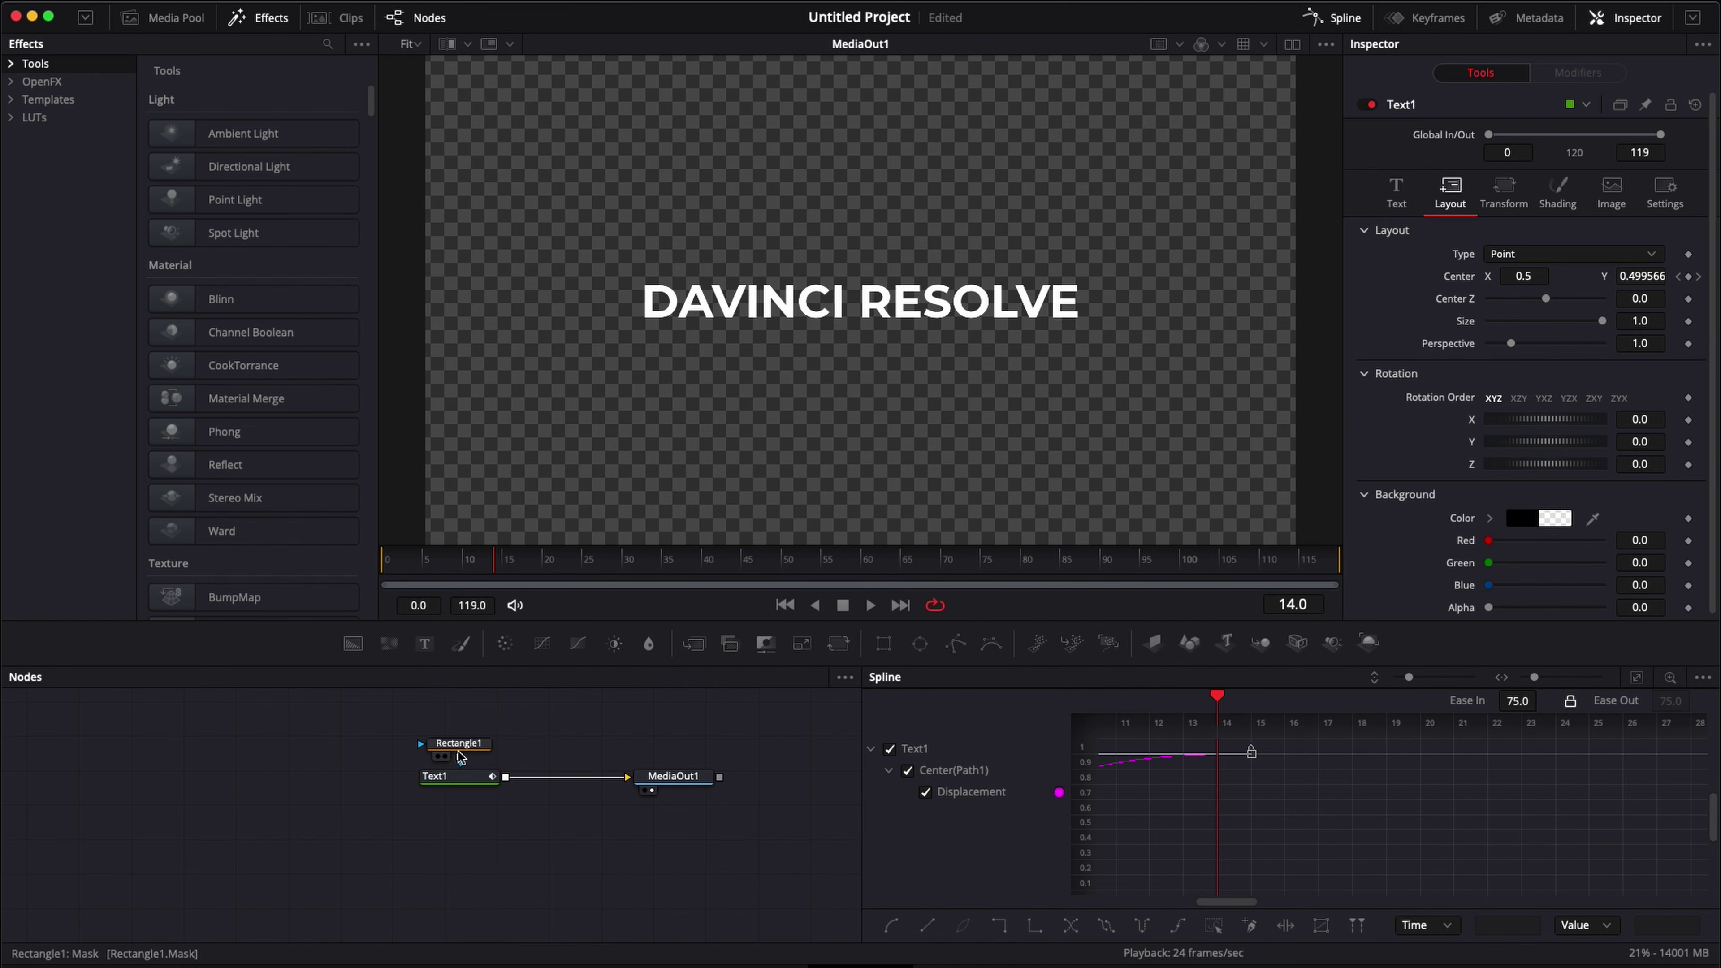
left_click(458, 743)
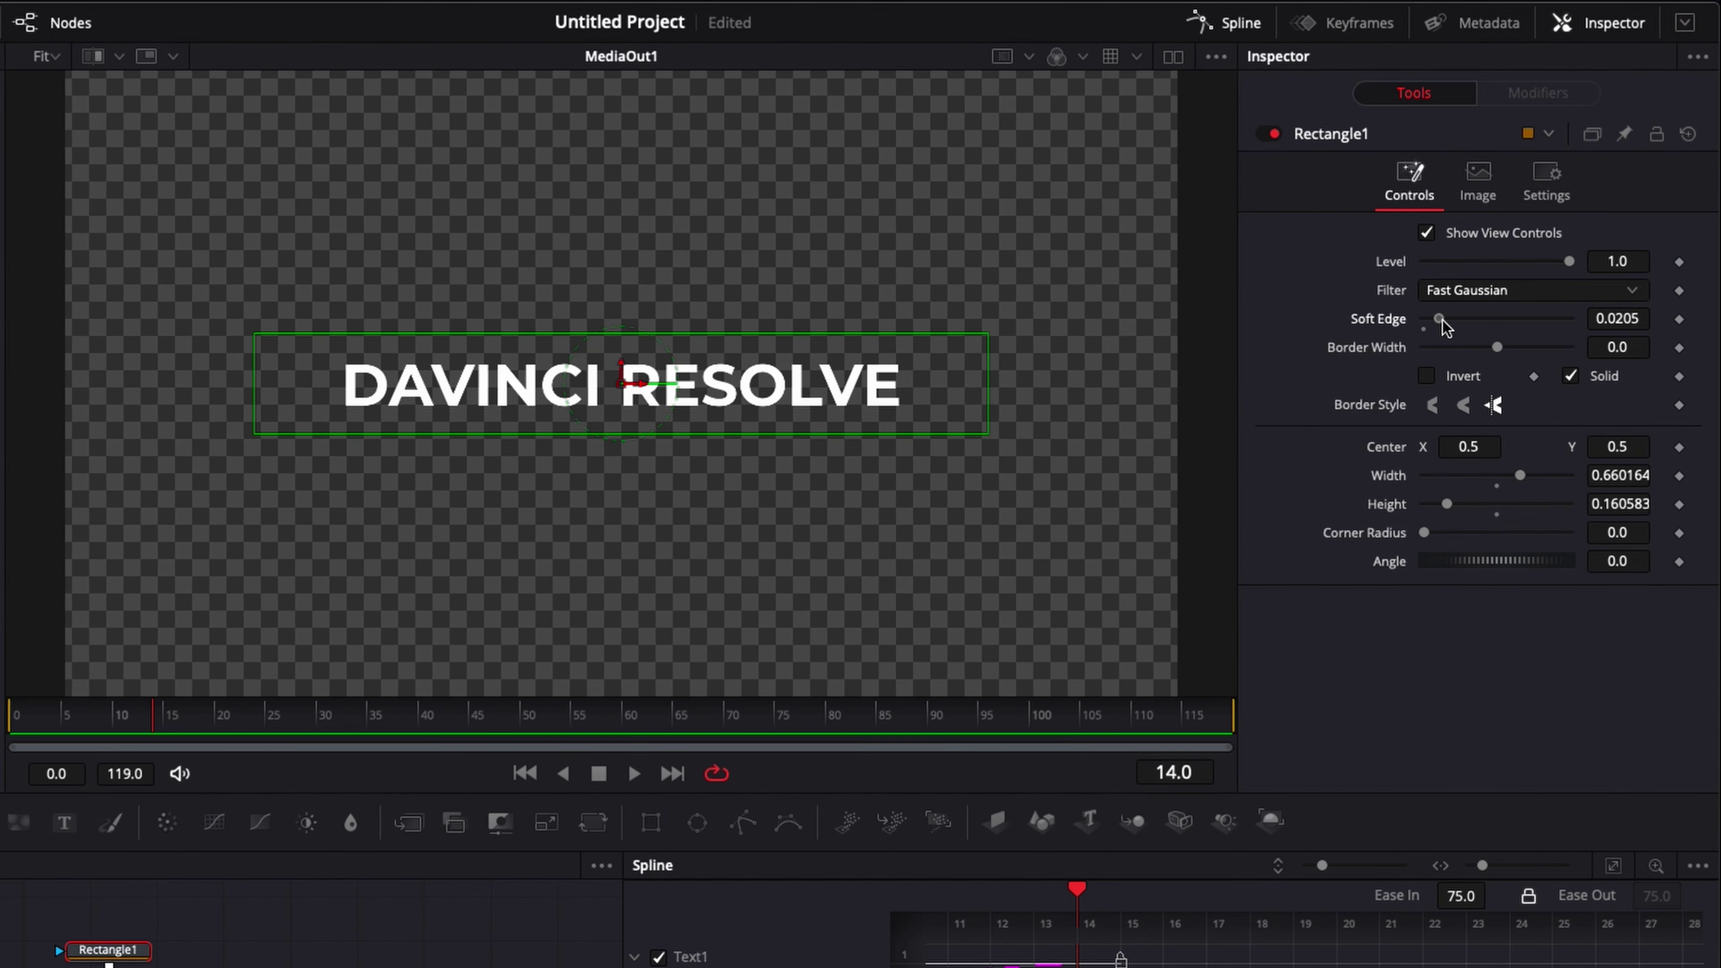
left_click_drag(1494, 250, 1515, 252)
left_click_drag(122, 716, 85, 720)
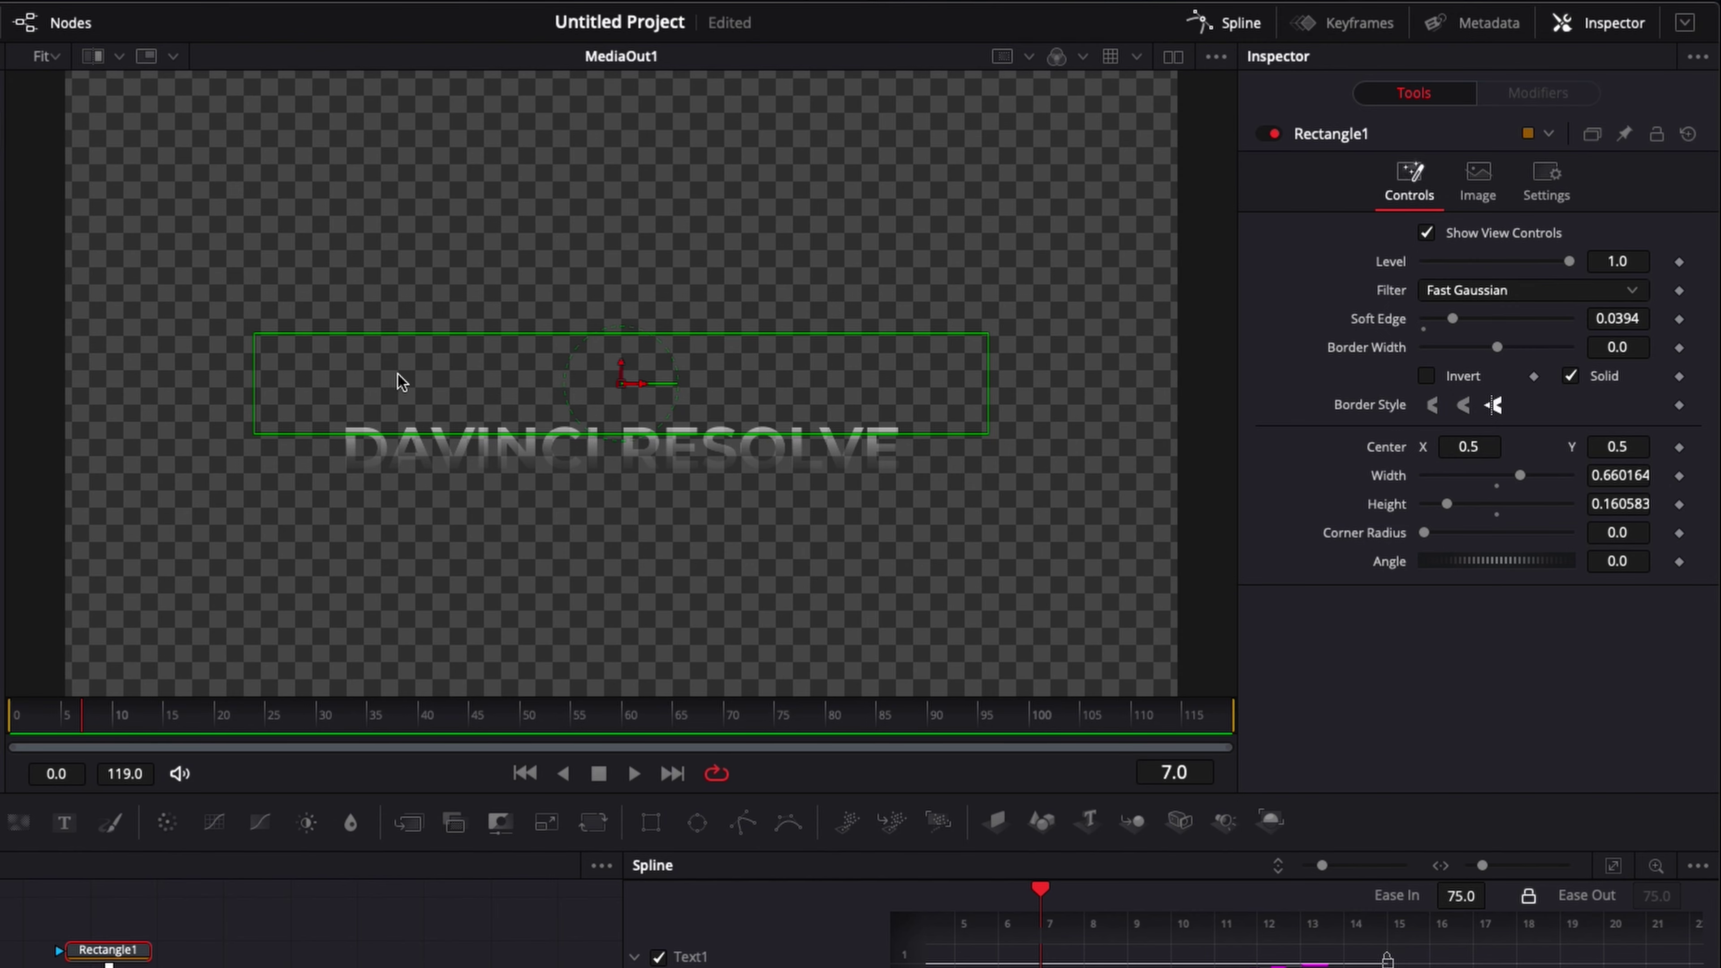
key("space")
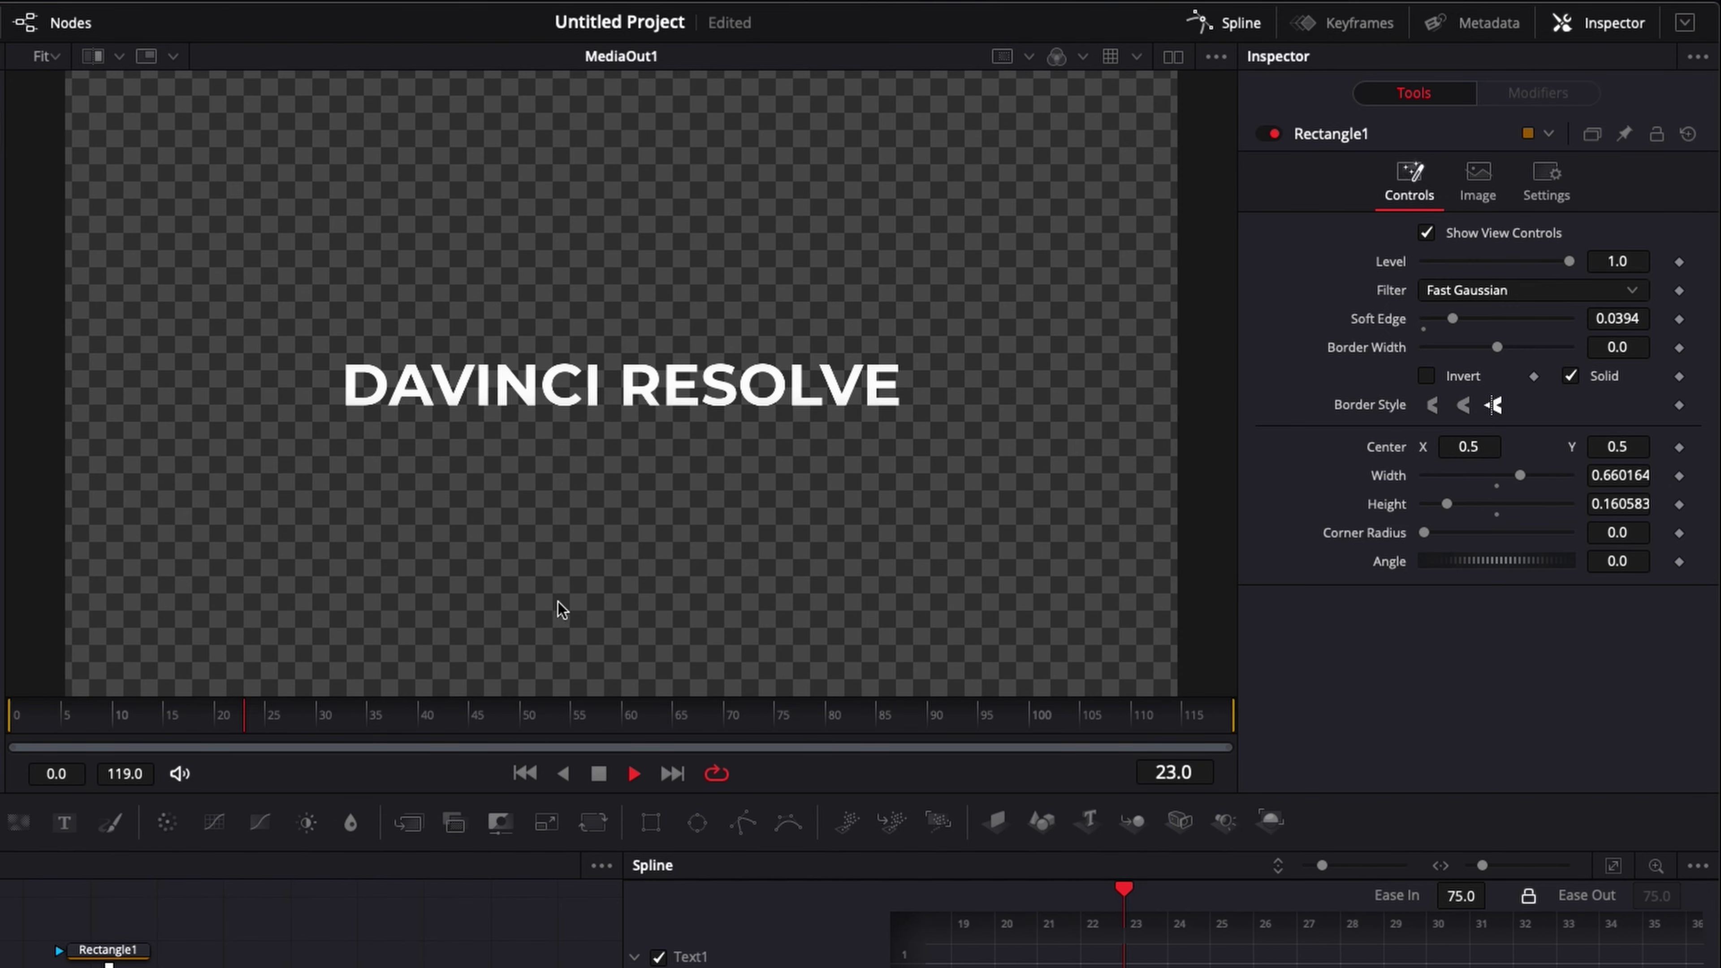